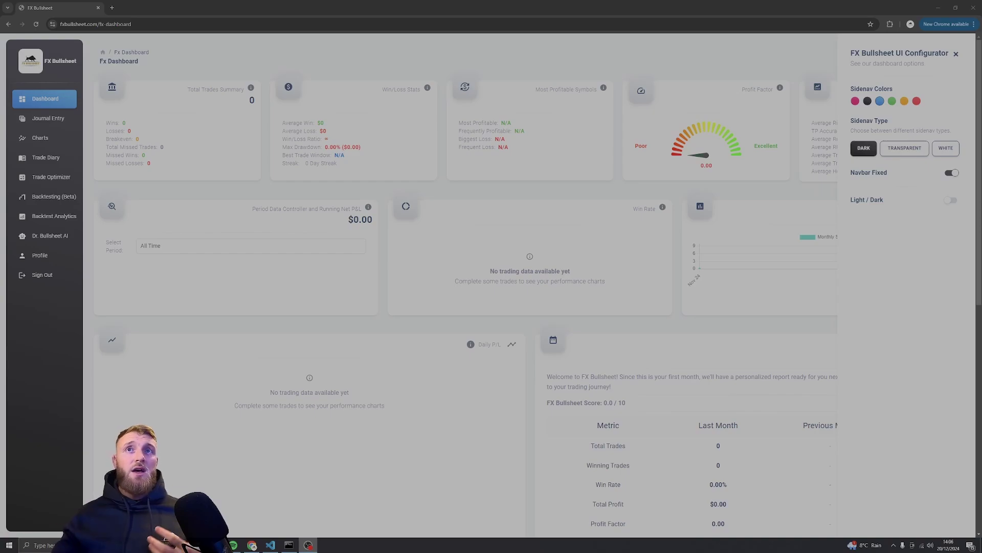
# - Close the UI configurator and examine the dashboard's statistics cards, monthly report, calendar and capital management section
pyautogui.click(956, 54)
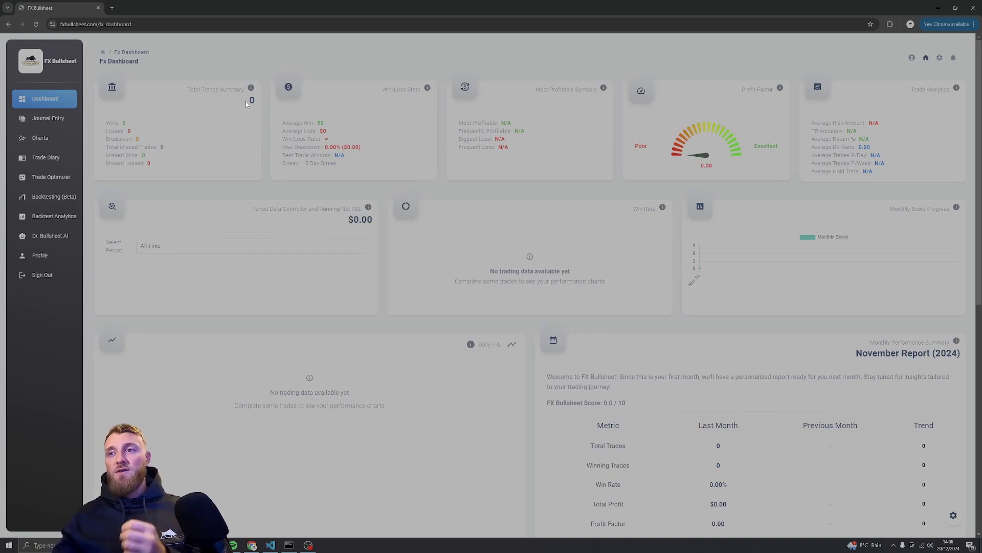
pyautogui.moveTo(252, 88)
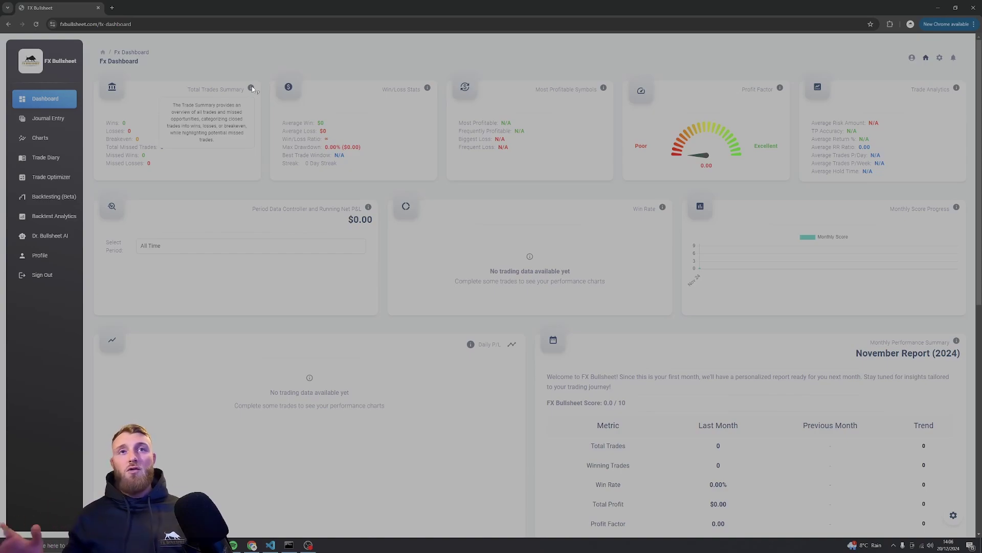
pyautogui.moveTo(429, 90)
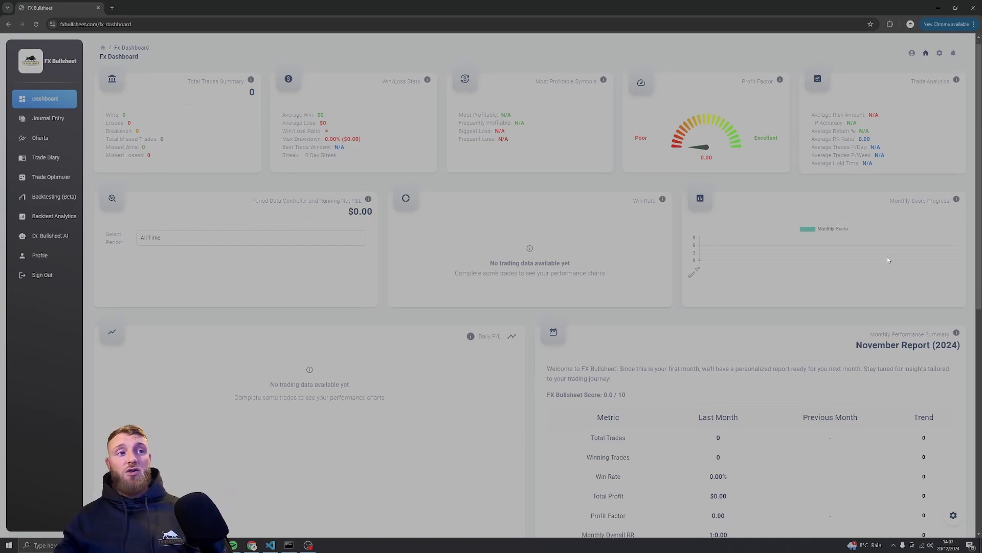
pyautogui.scroll(-4, 888, 256)
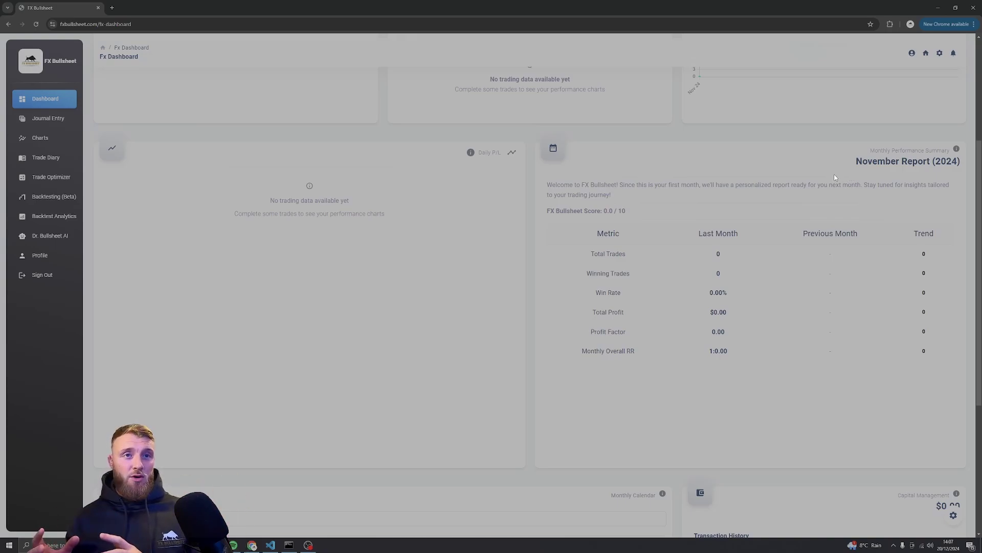
pyautogui.scroll(-5, 812, 222)
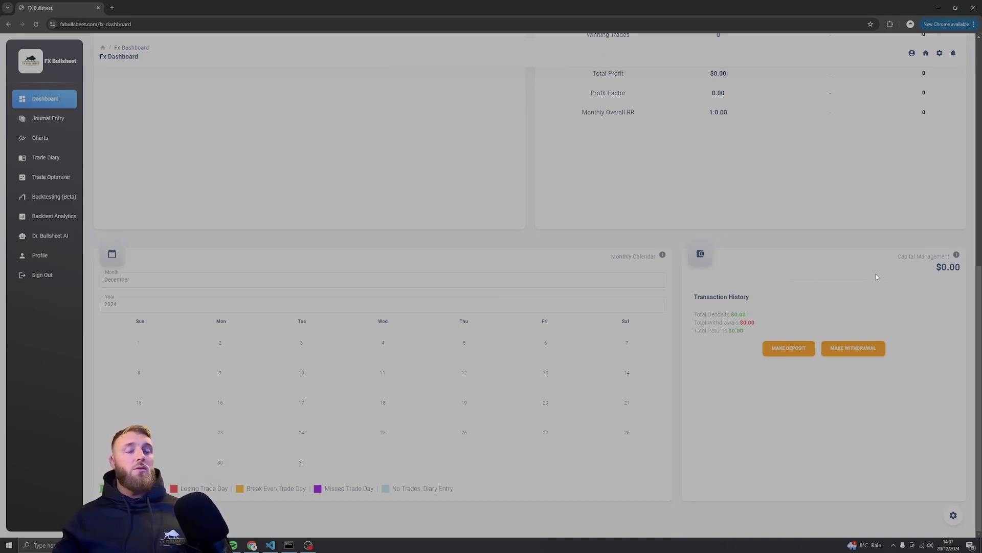
# - Open the Profile page and look over its email, location, trading strategy and trading goals fields
pyautogui.click(60, 260)
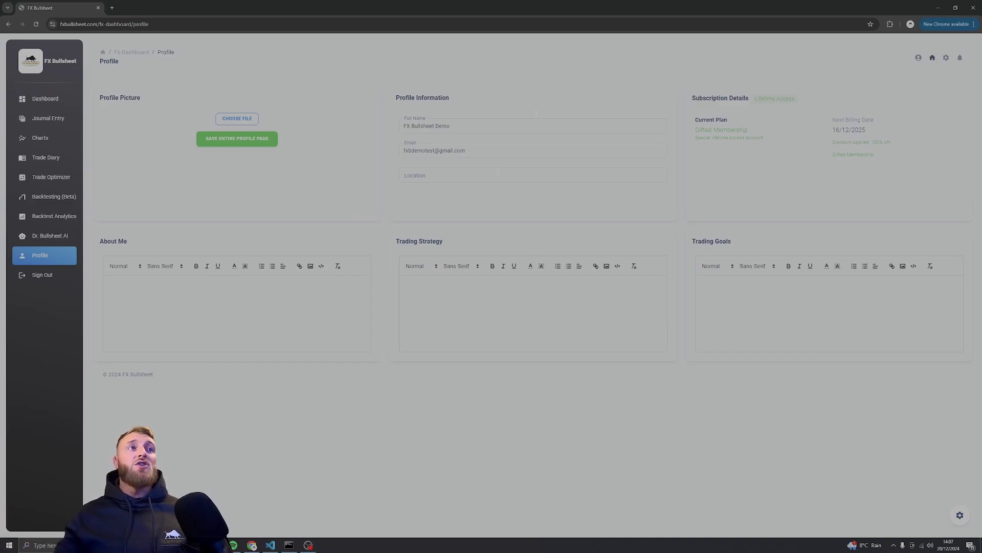
pyautogui.click(480, 145)
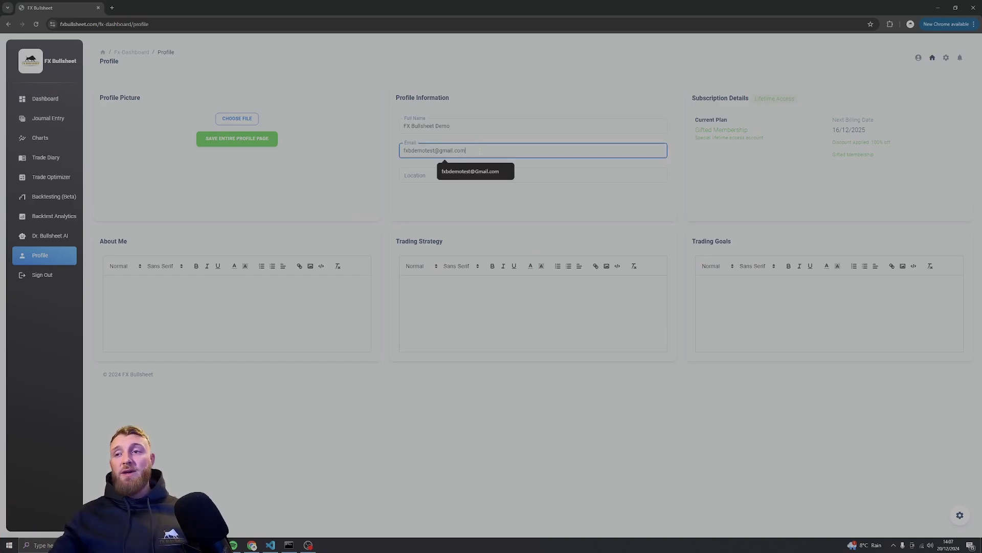
pyautogui.click(419, 175)
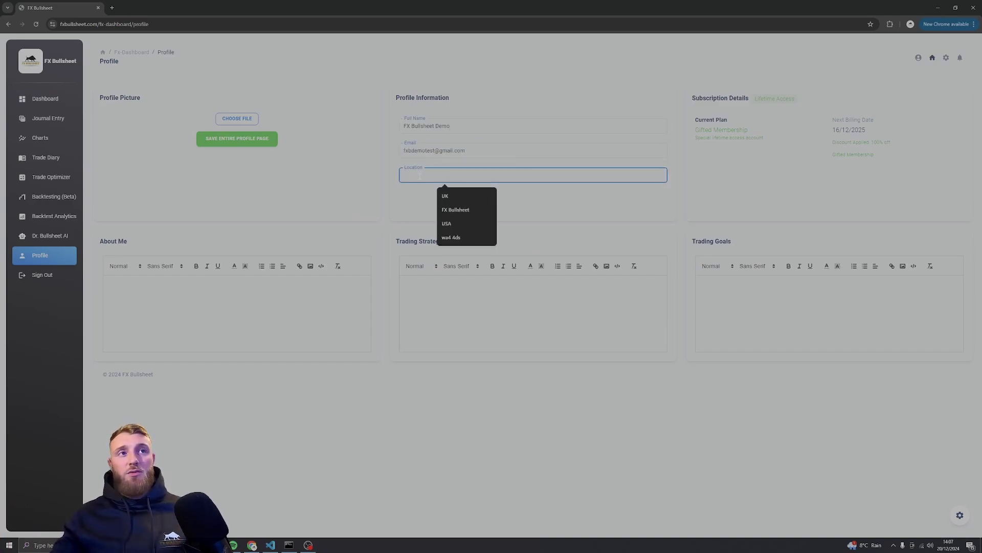
pyautogui.click(419, 224)
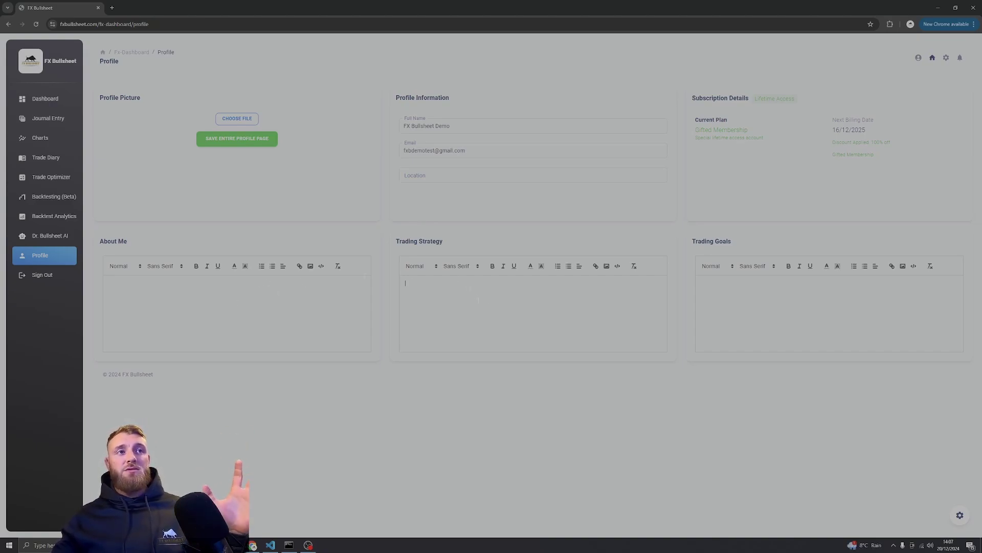
pyautogui.click(758, 288)
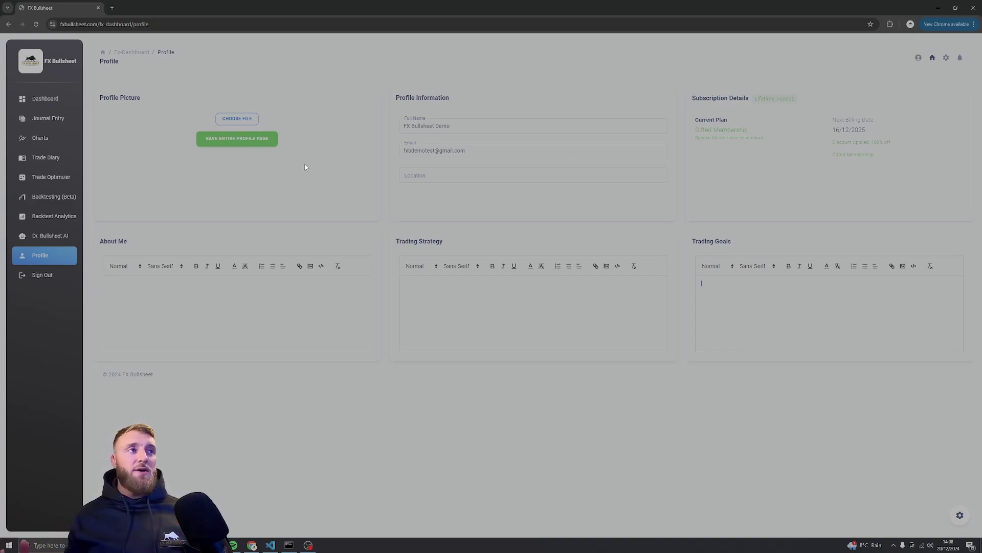
# - Upload the Bullsheet DEMO image from Downloads as the profile picture and save the profile
pyautogui.click(248, 121)
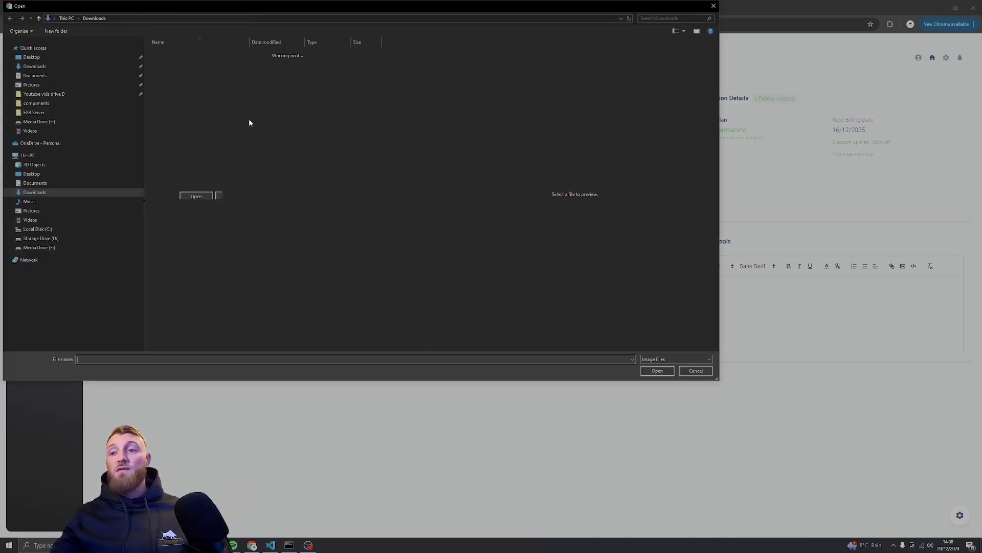
pyautogui.click(231, 75)
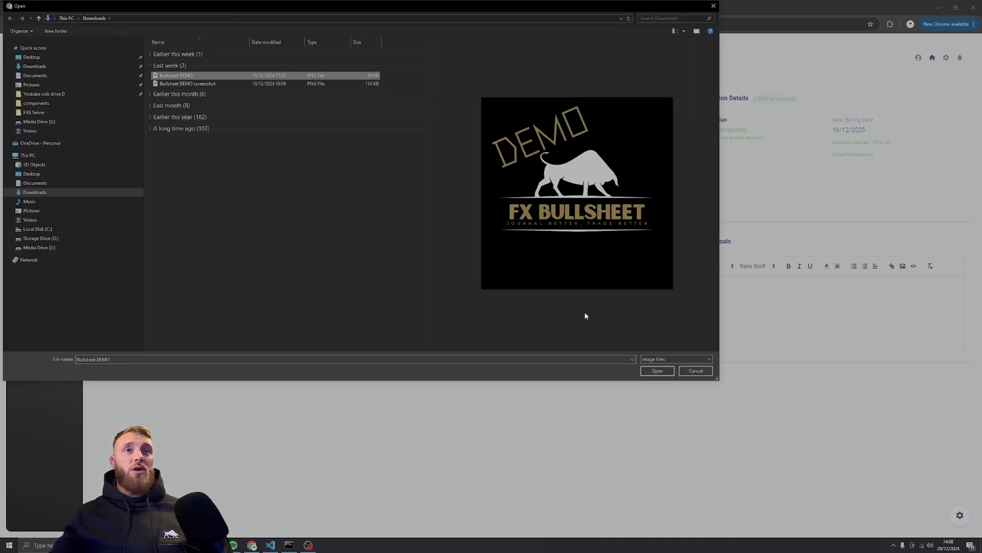
pyautogui.click(658, 370)
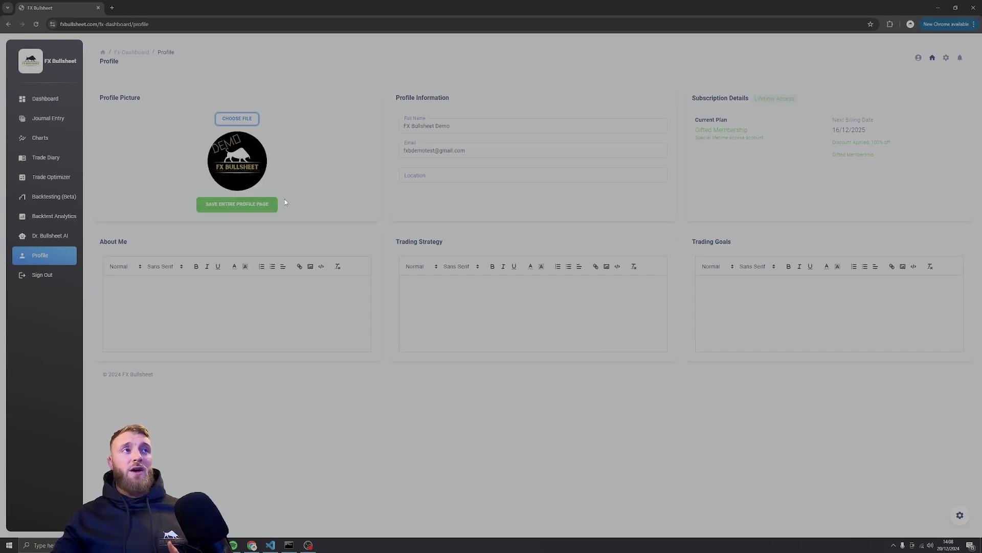
pyautogui.click(259, 204)
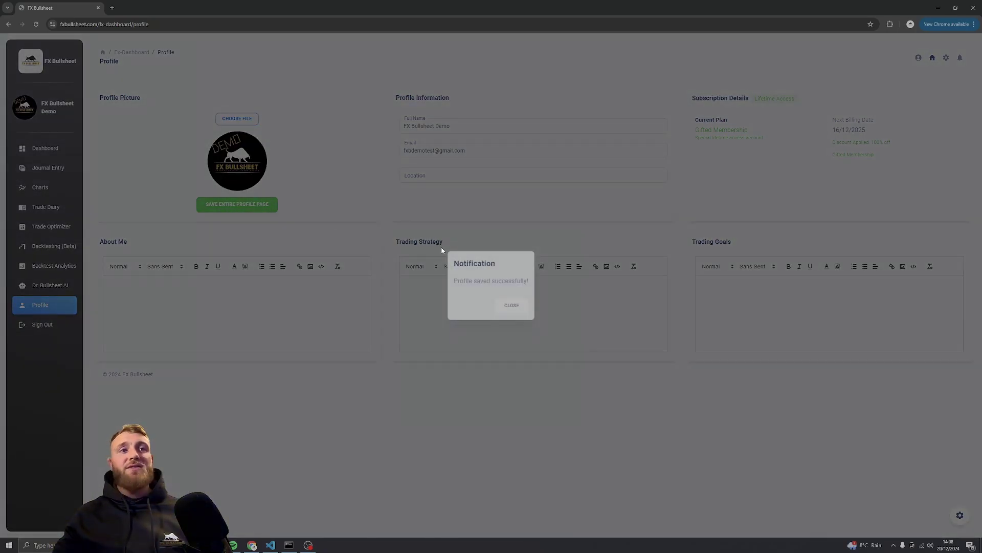
pyautogui.click(510, 303)
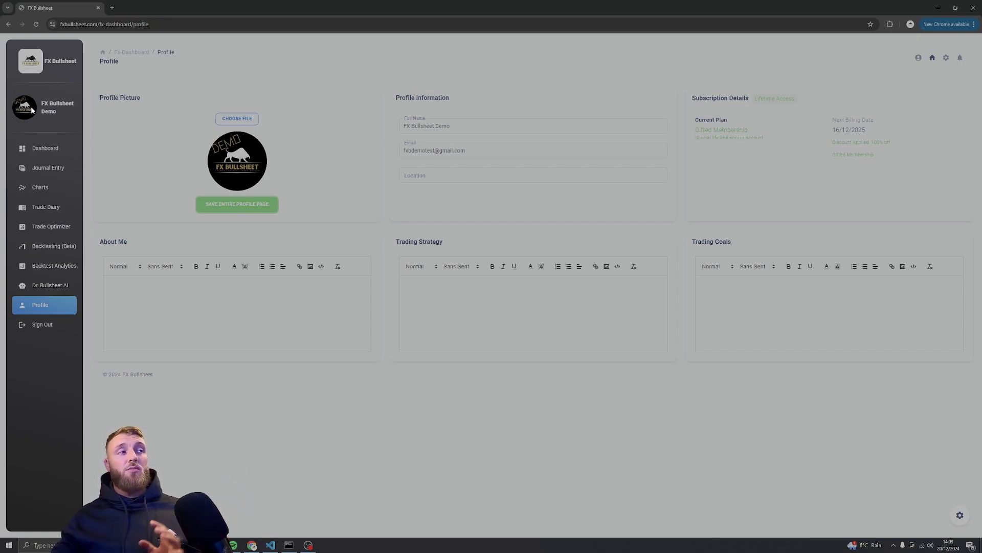
# - Change the profile's full name to "FX Bullsheet Demoo" and save the profile
pyautogui.click(484, 125)
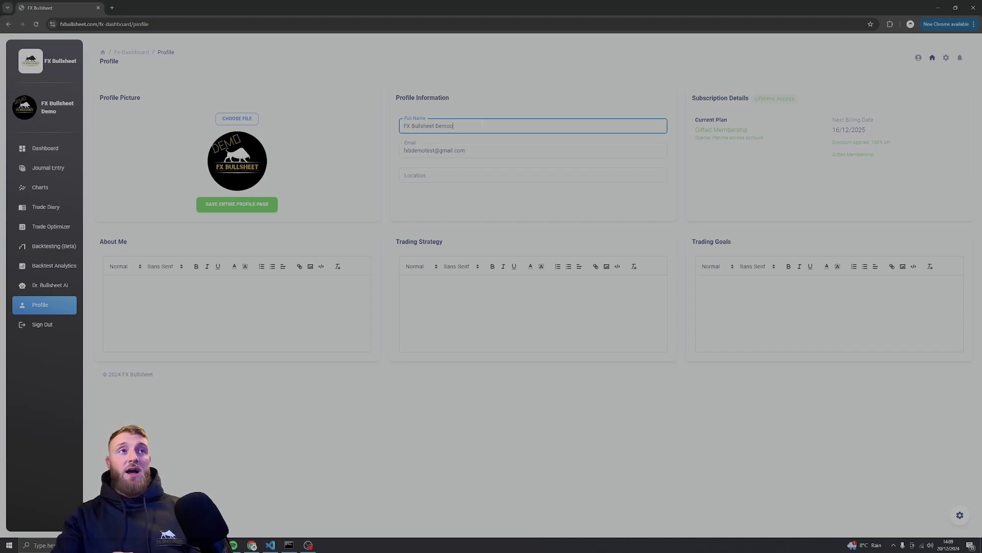
pyautogui.click(266, 204)
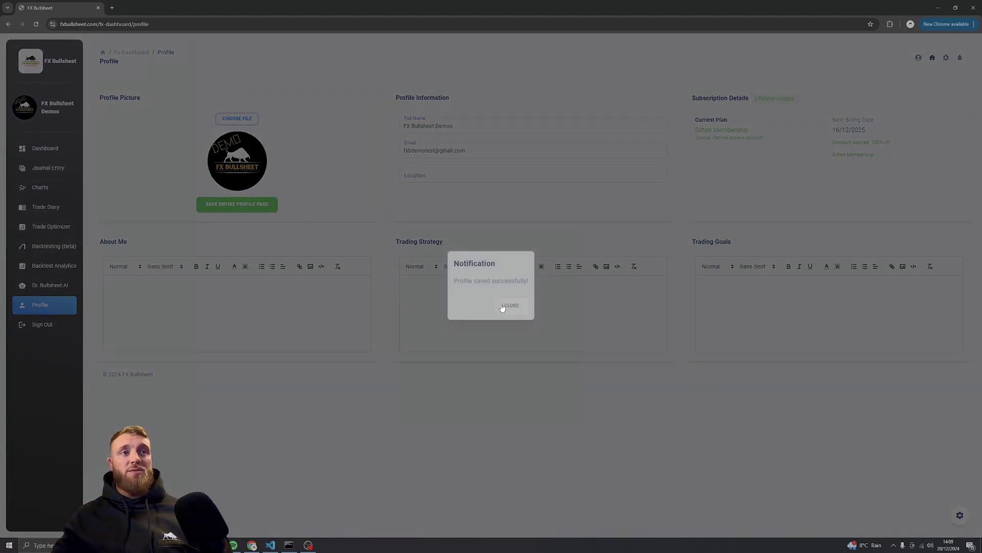
pyautogui.click(507, 305)
# - Restore the profile's full name to "FX Bullsheet Demo" and save the profile again
pyautogui.click(500, 125)
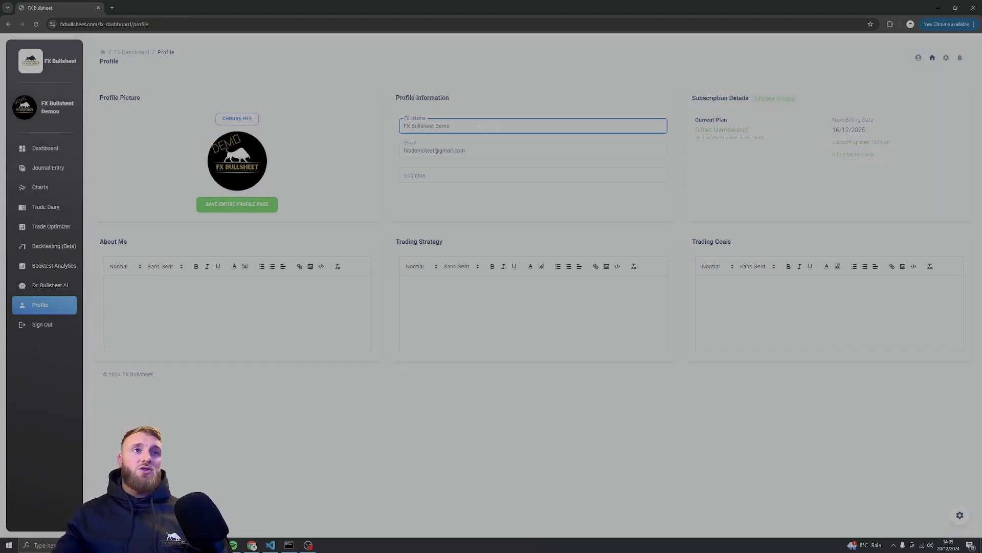
pyautogui.click(267, 208)
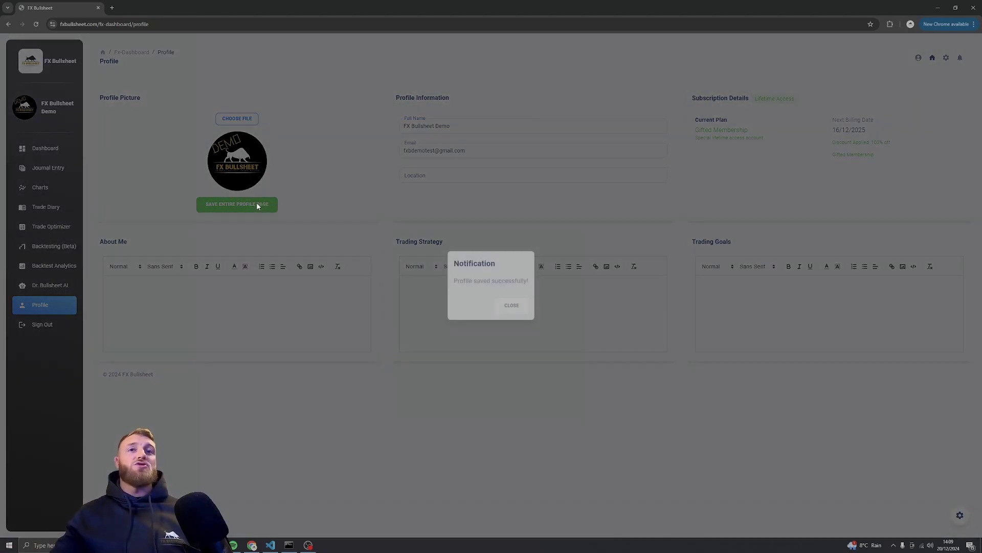
pyautogui.click(517, 309)
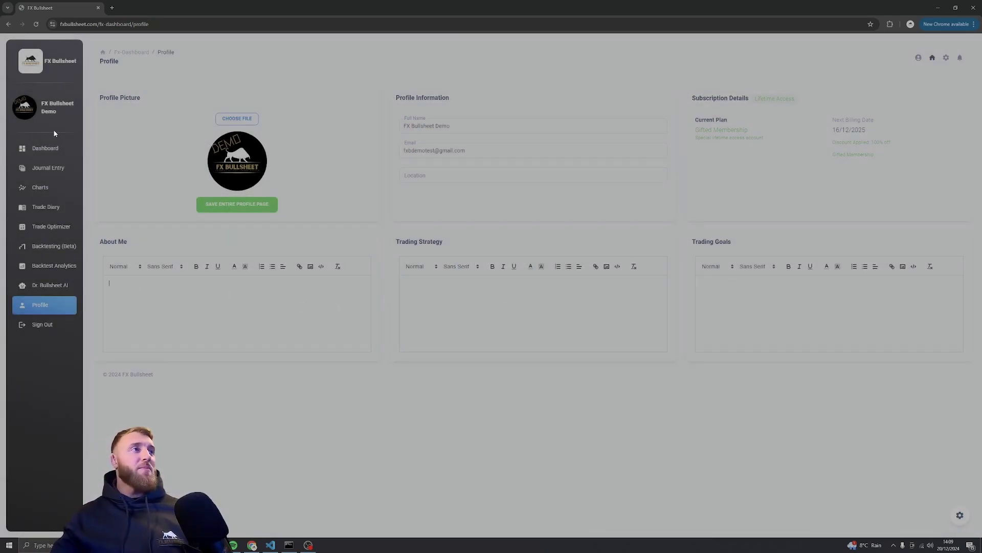
# - Go to the dashboard and record a deposit of 10000 in Capital Management
pyautogui.click(49, 148)
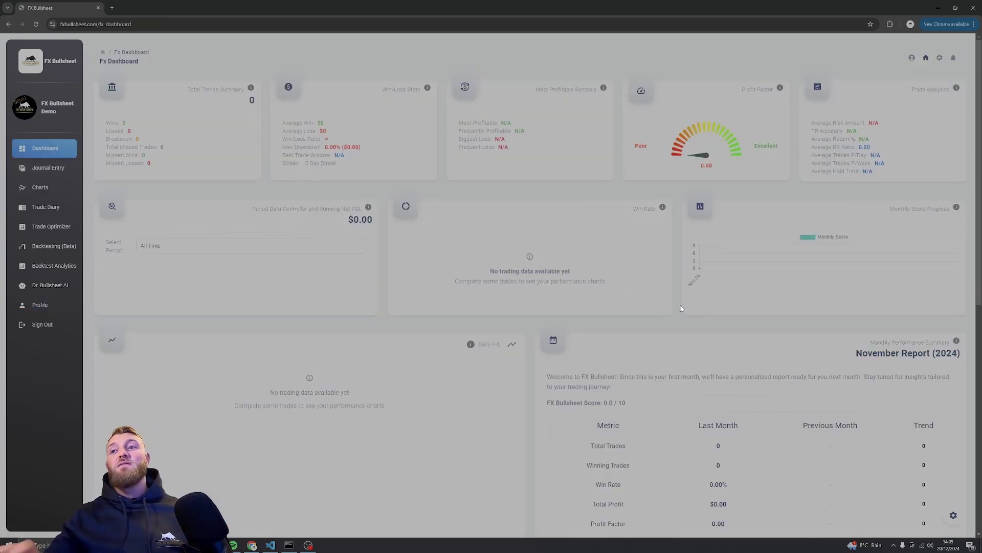
pyautogui.scroll(-8, 681, 308)
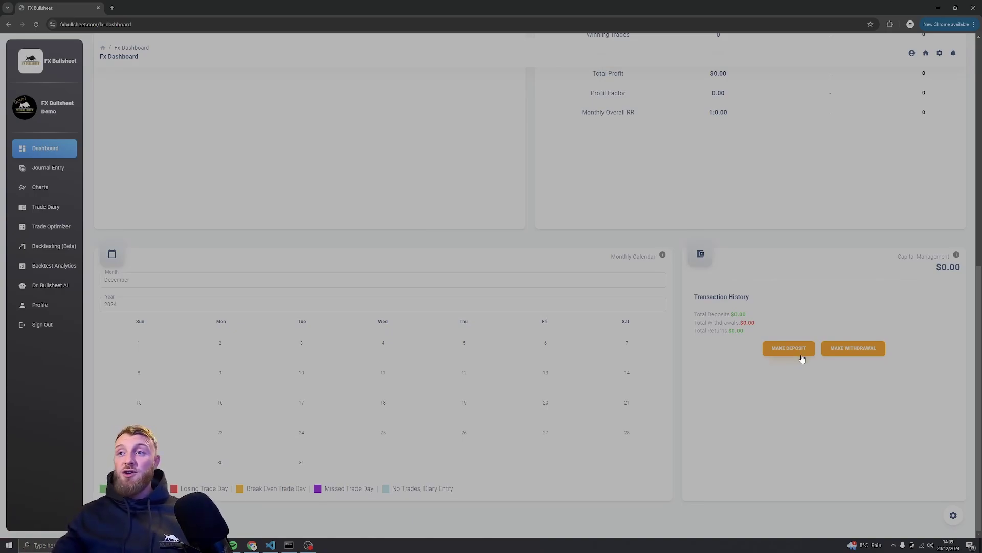
pyautogui.click(801, 352)
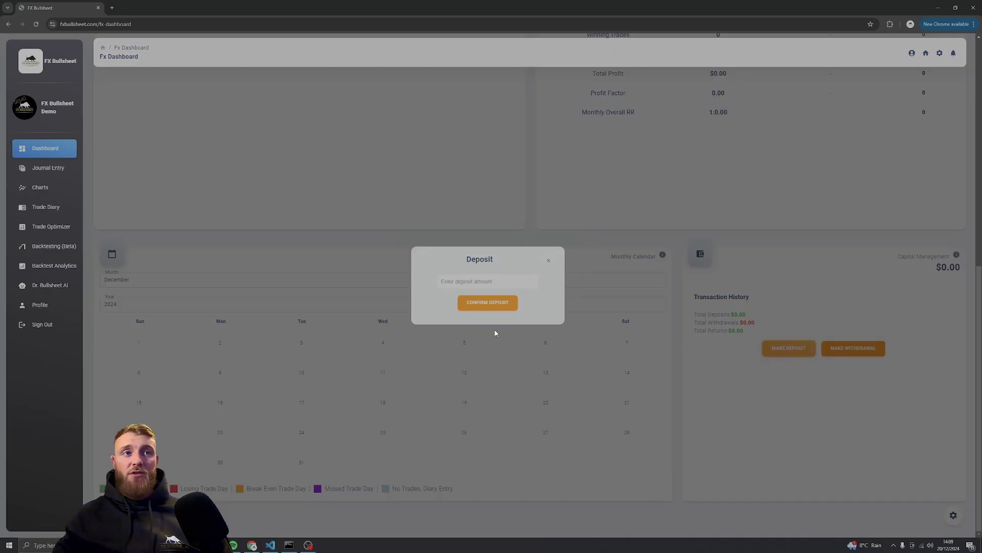
pyautogui.click(496, 288)
pyautogui.write('10000')
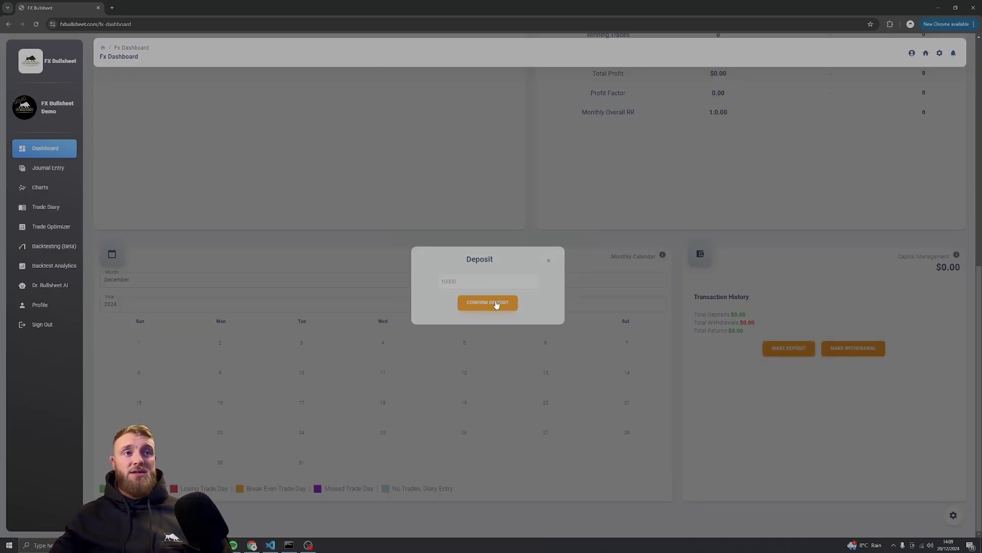
pyautogui.click(496, 303)
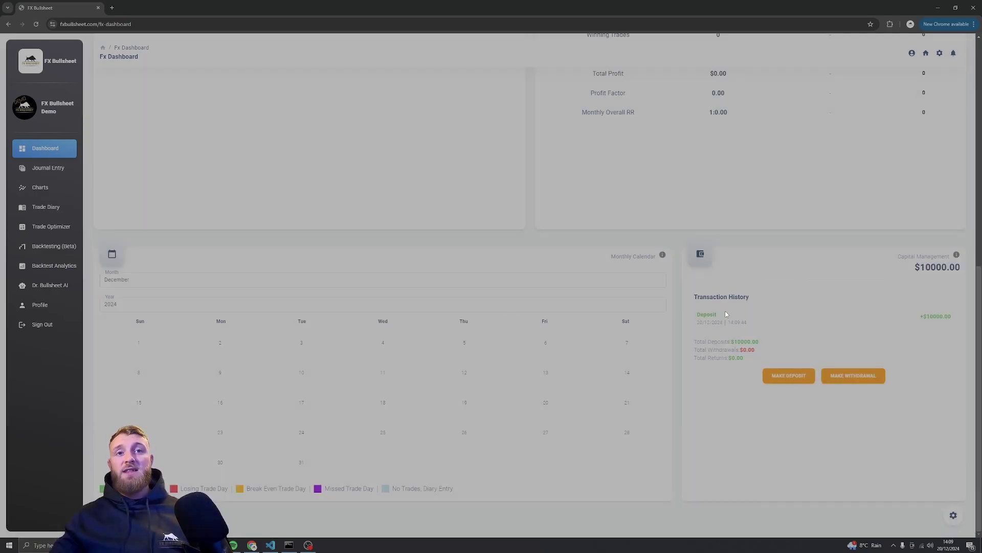
pyautogui.click(757, 323)
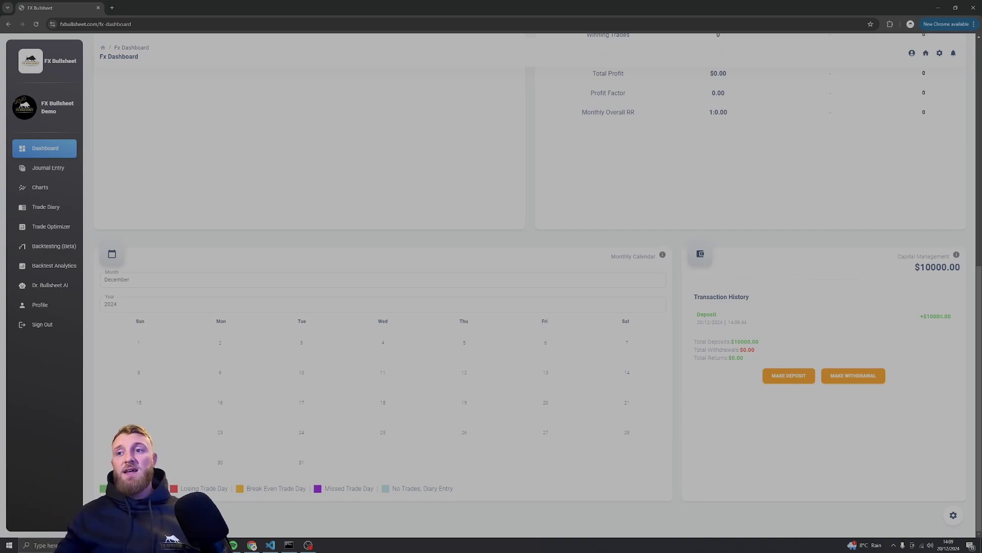
pyautogui.scroll(10, 719, 293)
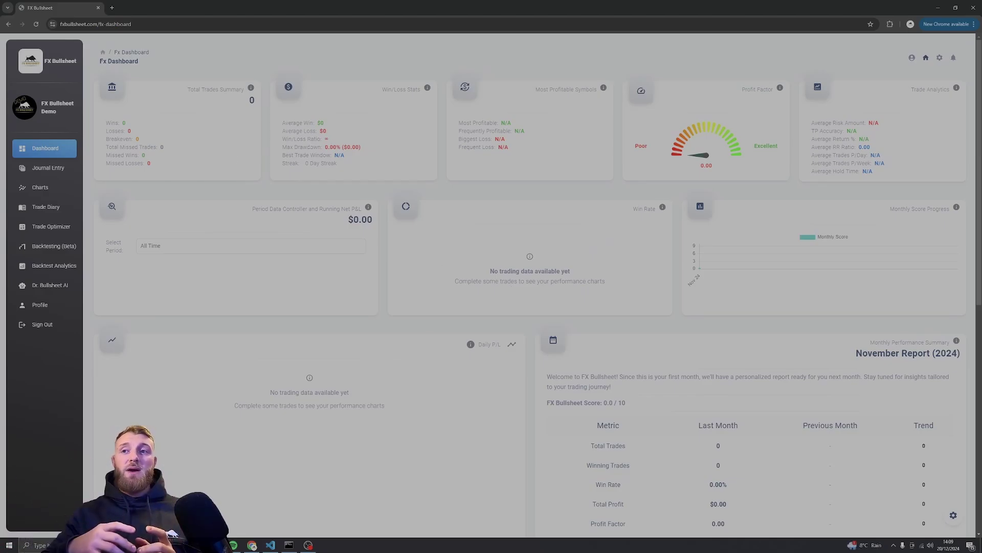
pyautogui.scroll(-8, 409, 245)
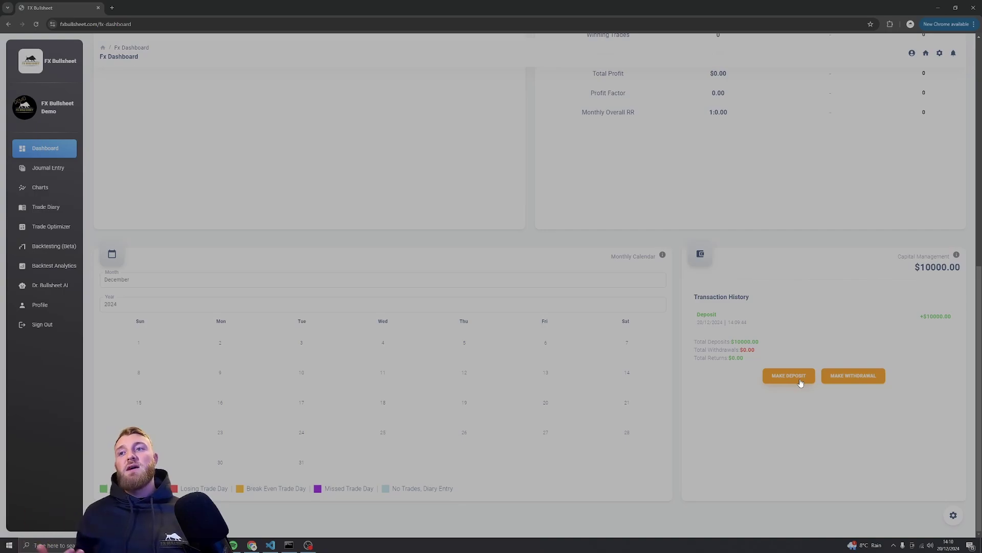
pyautogui.scroll(3, 347, 362)
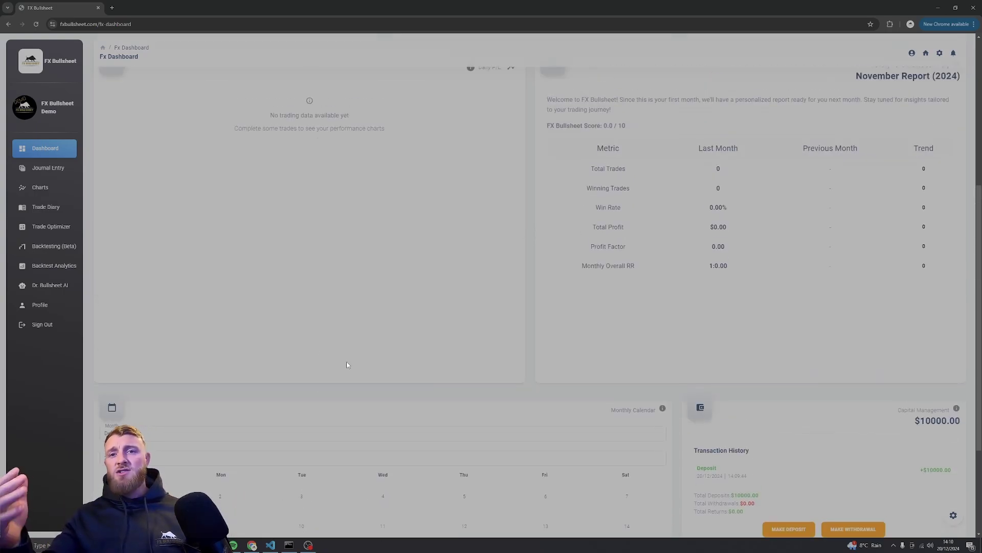
pyautogui.scroll(3, 293, 316)
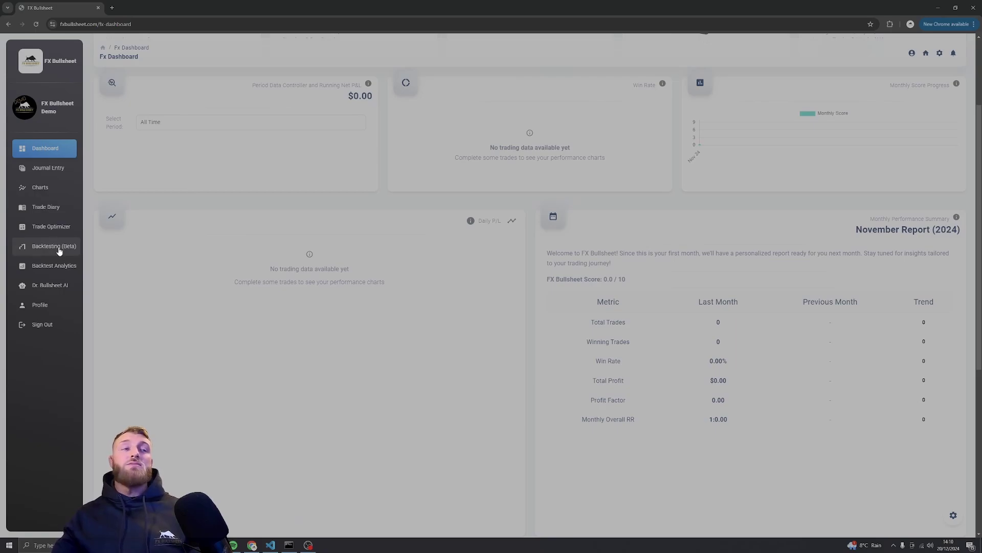
# - Open a manual new trade entry form in Journal Entry and add the tag "Breakout"
pyautogui.click(48, 167)
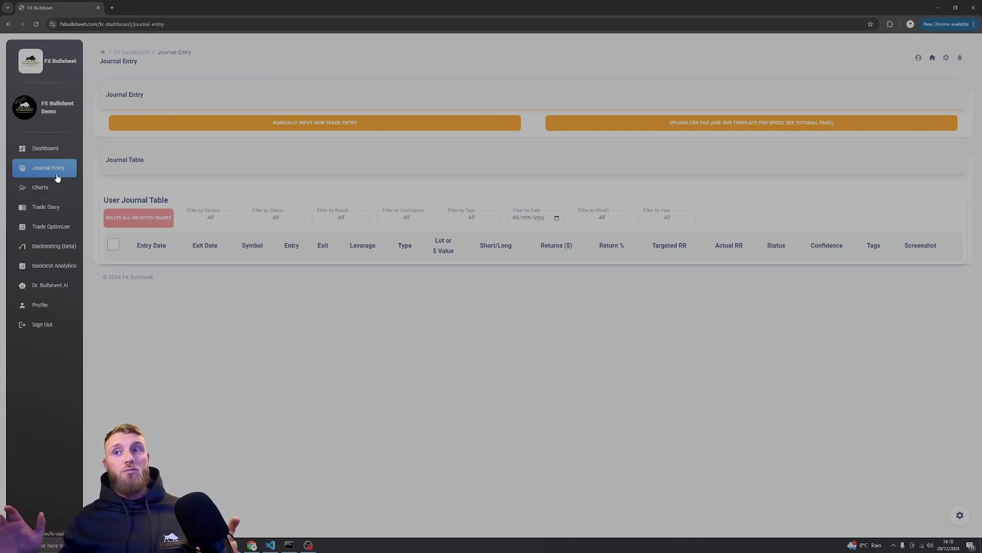
pyautogui.click(281, 126)
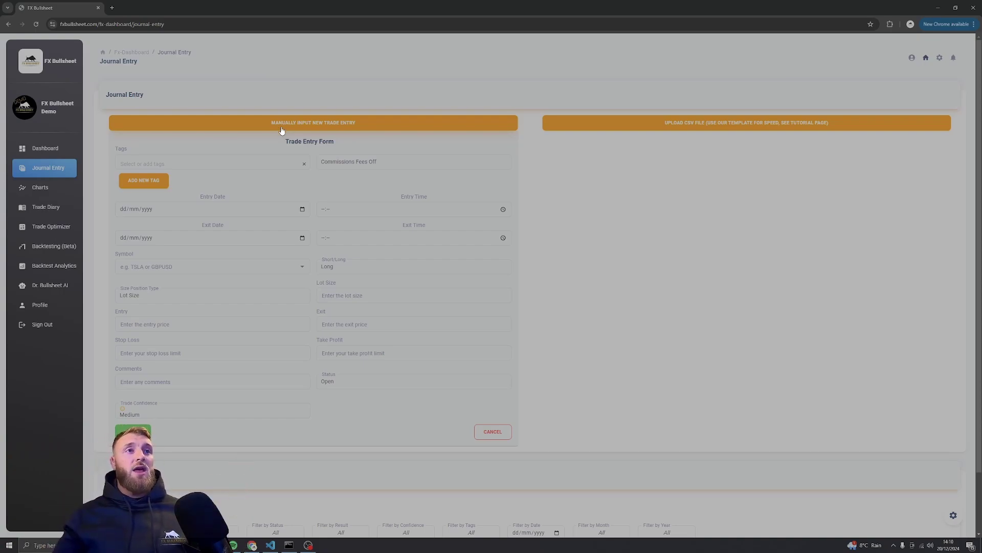
pyautogui.click(254, 165)
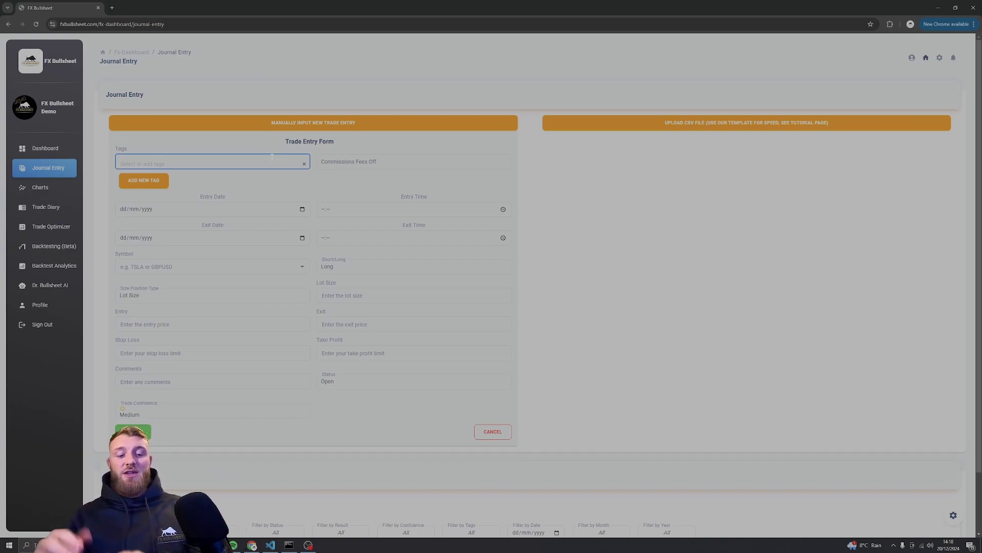
pyautogui.write('Brea')
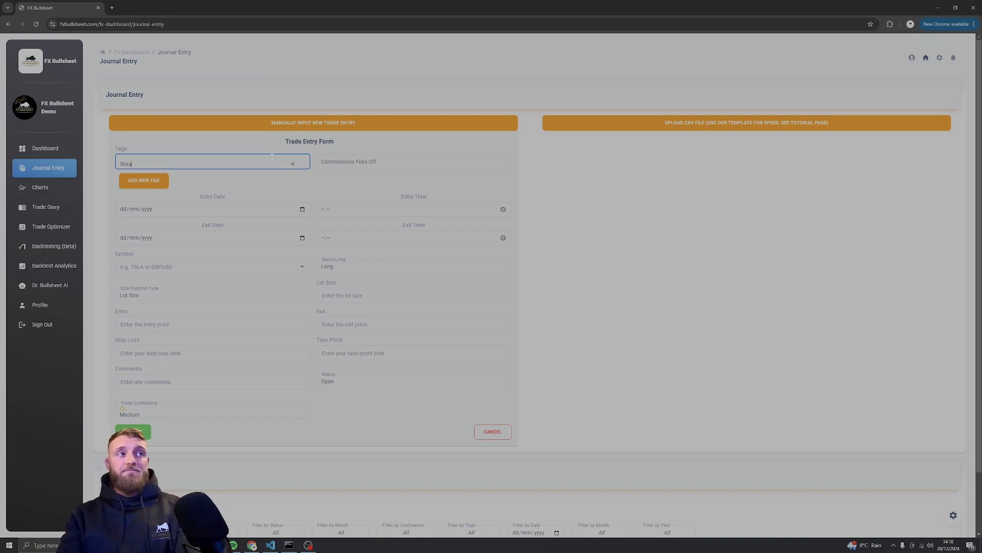
pyautogui.write('kout')
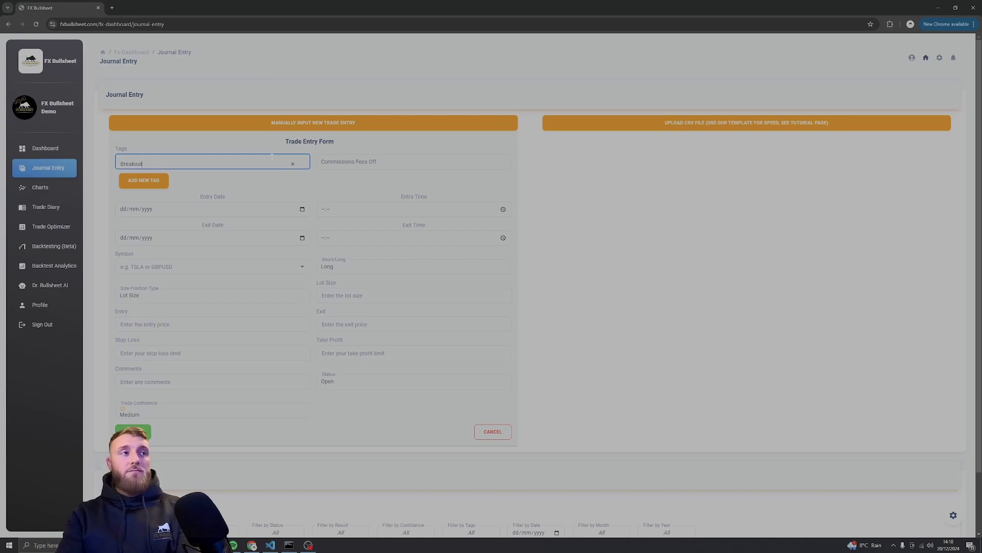
pyautogui.click(151, 184)
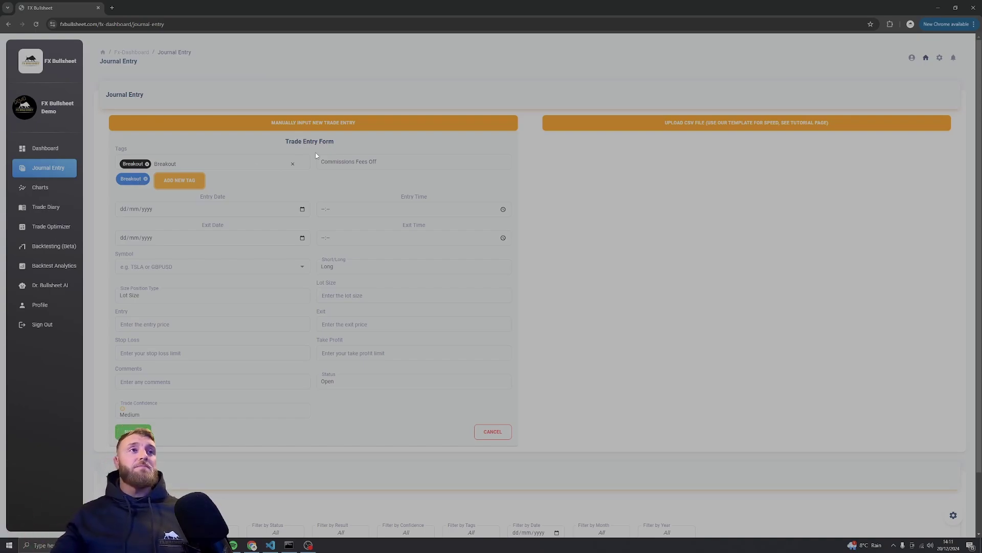
# - Choose Commissions Fees Off and set the trade's entry date to 09/12/2024 and entry time to 09:11
pyautogui.click(377, 163)
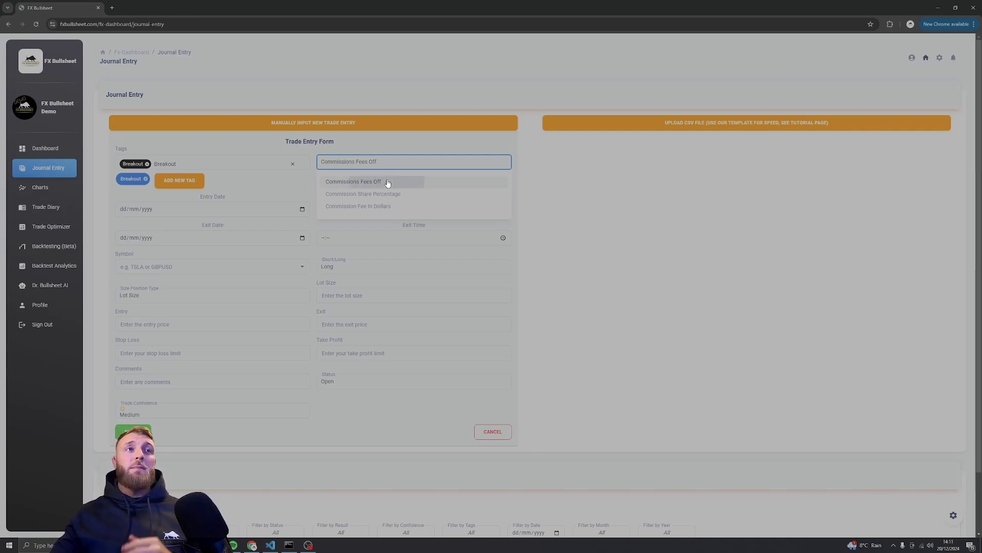
pyautogui.click(387, 183)
pyautogui.click(224, 210)
pyautogui.click(302, 210)
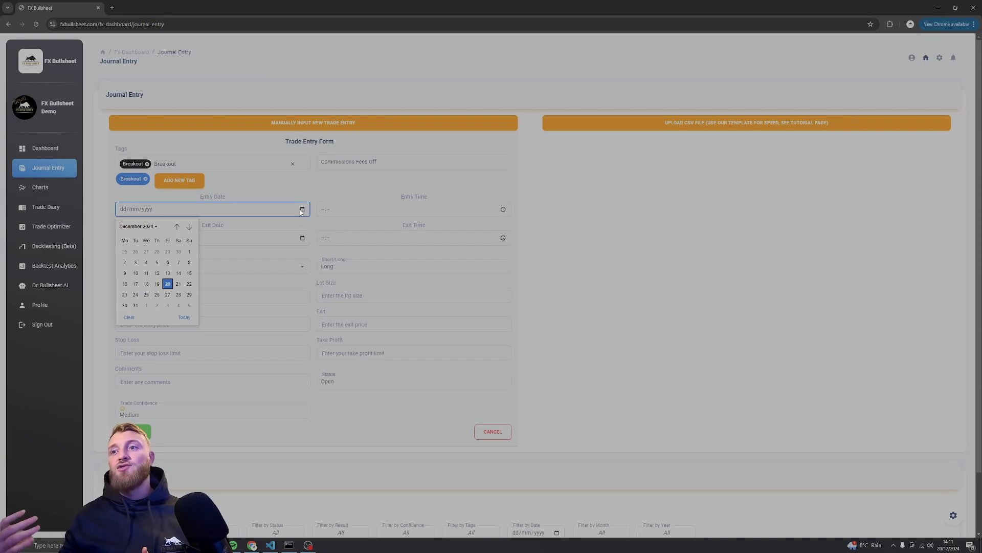
pyautogui.click(124, 274)
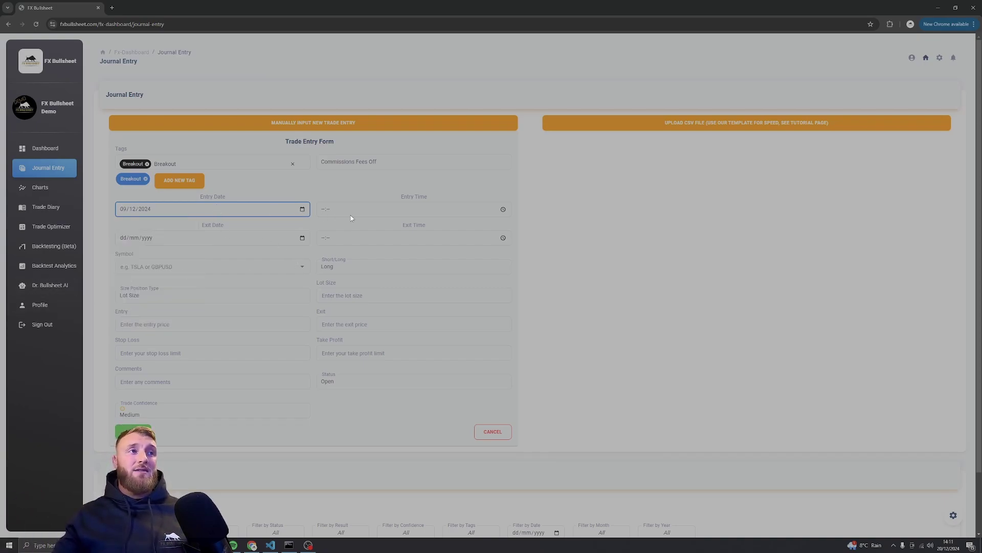
pyautogui.click(501, 212)
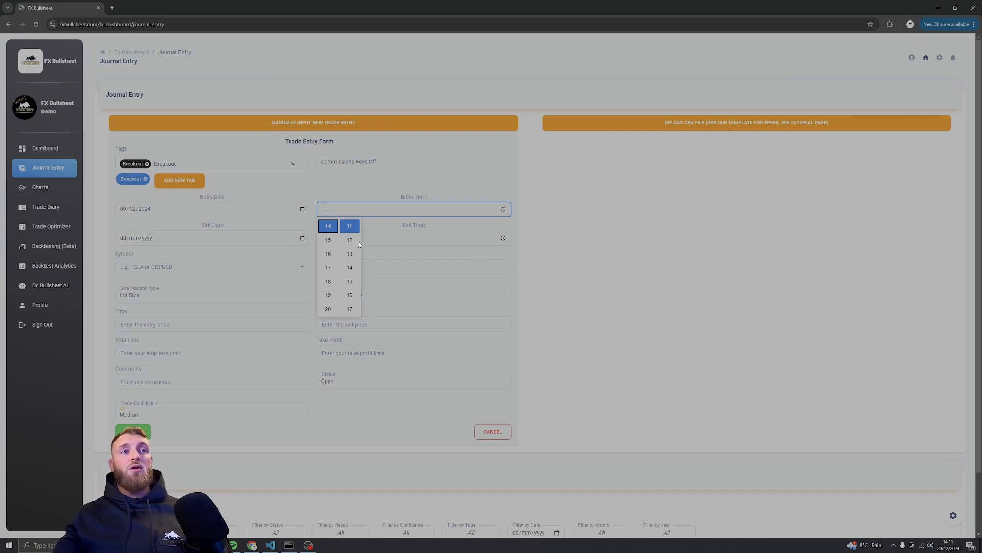
pyautogui.click(328, 310)
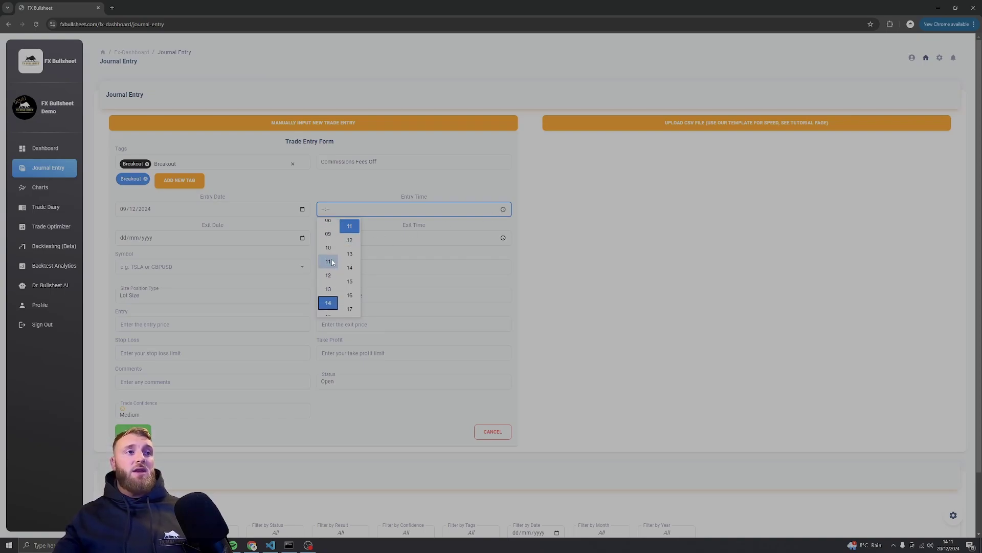
# - Set the trade's exit date to 09/12/2024 and exit time to 14:11
pyautogui.click(235, 241)
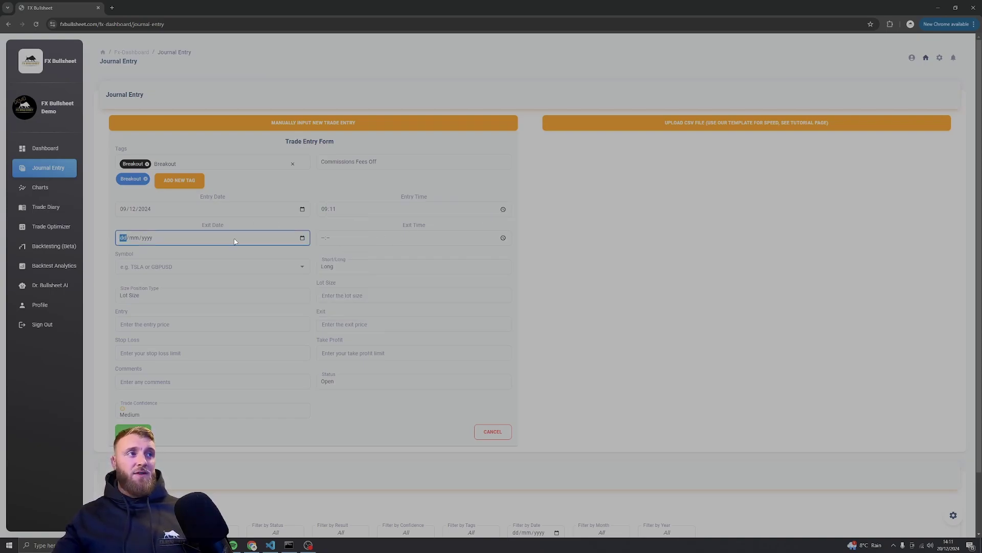
pyautogui.click(300, 239)
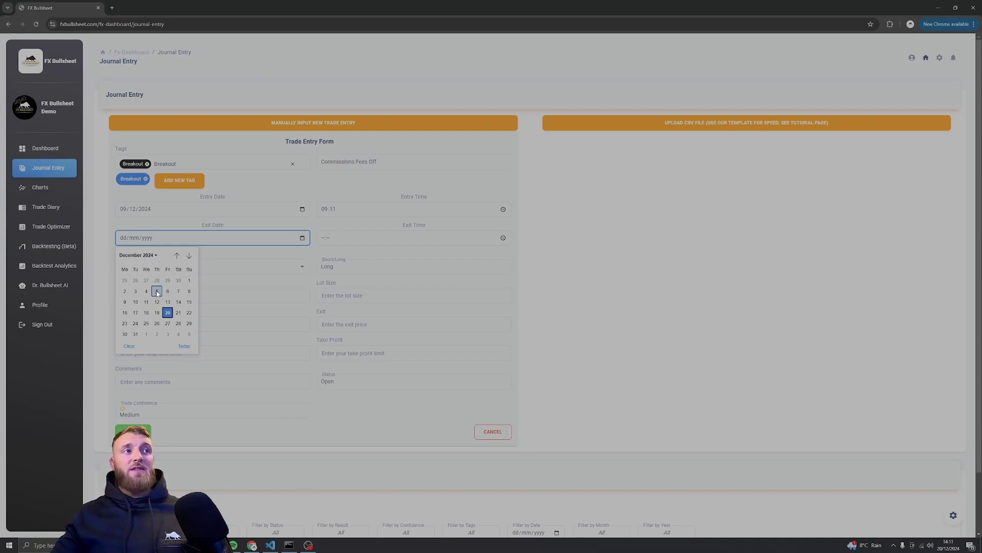
pyautogui.click(124, 302)
pyautogui.click(495, 239)
pyautogui.click(502, 238)
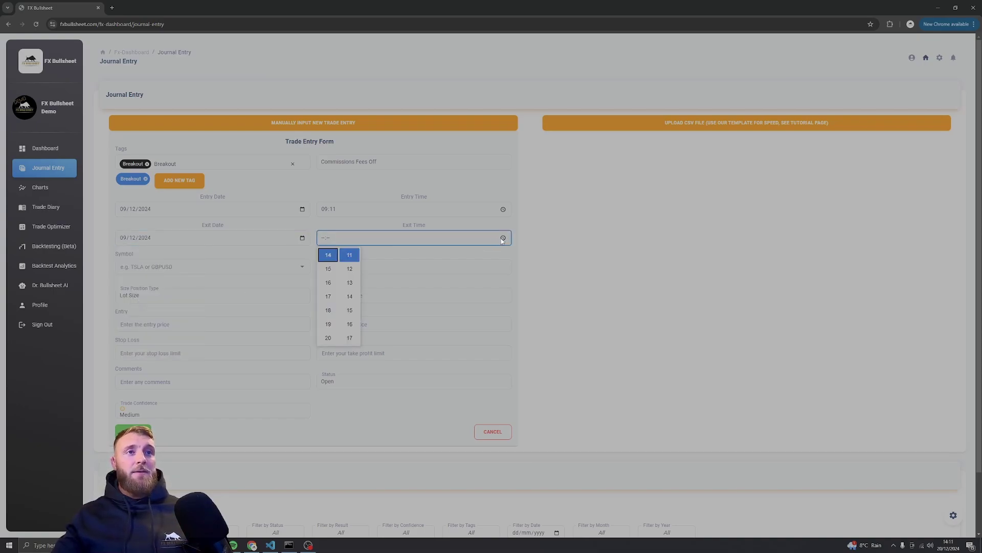
pyautogui.click(328, 268)
pyautogui.click(341, 236)
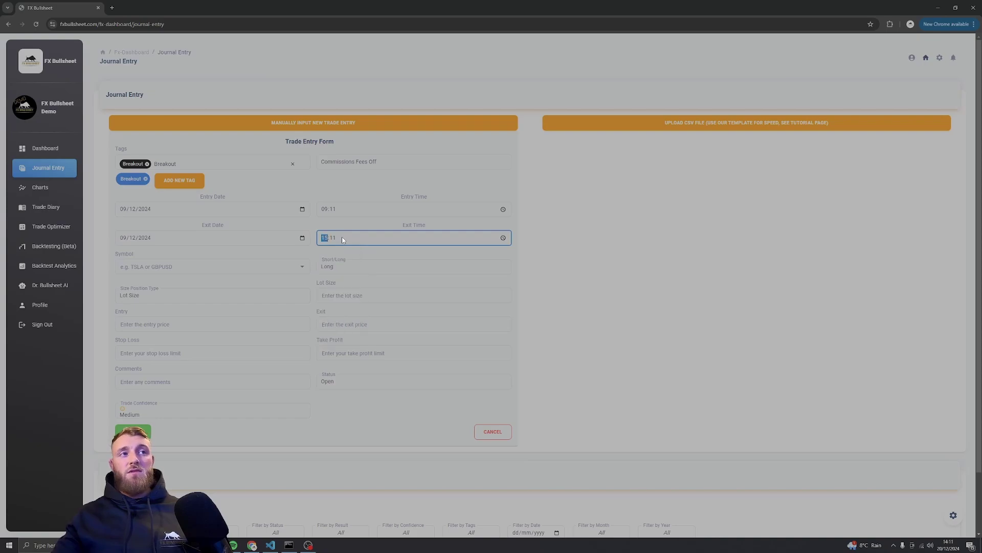
pyautogui.write('14')
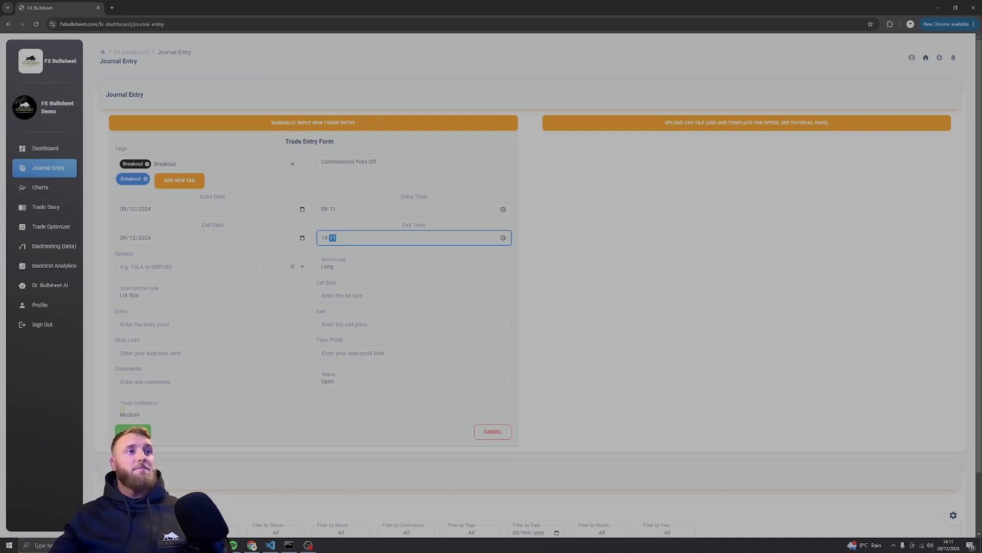
# - Select the GBPUSD symbol for a Long trade and enter a lot size of 1.0
pyautogui.click(260, 266)
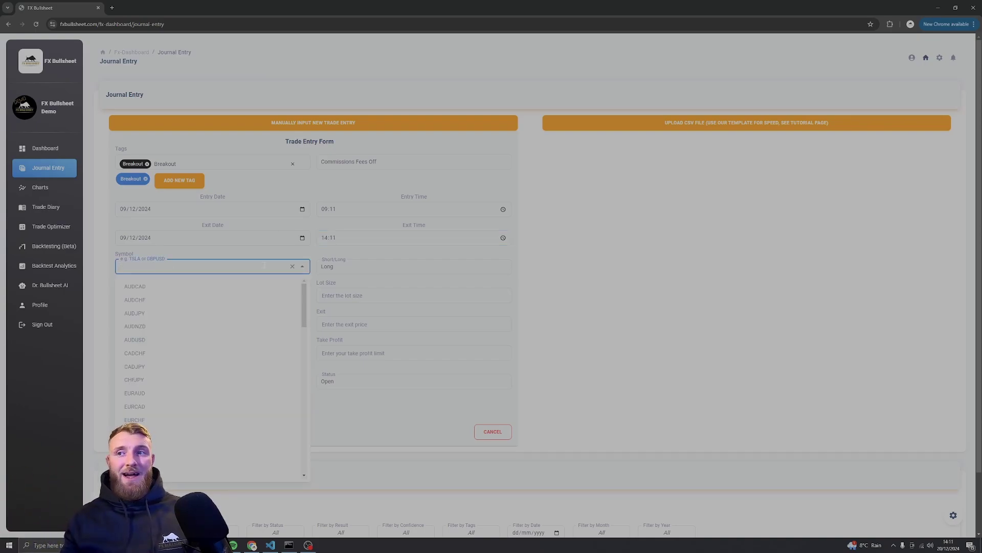
pyautogui.write('gbpu')
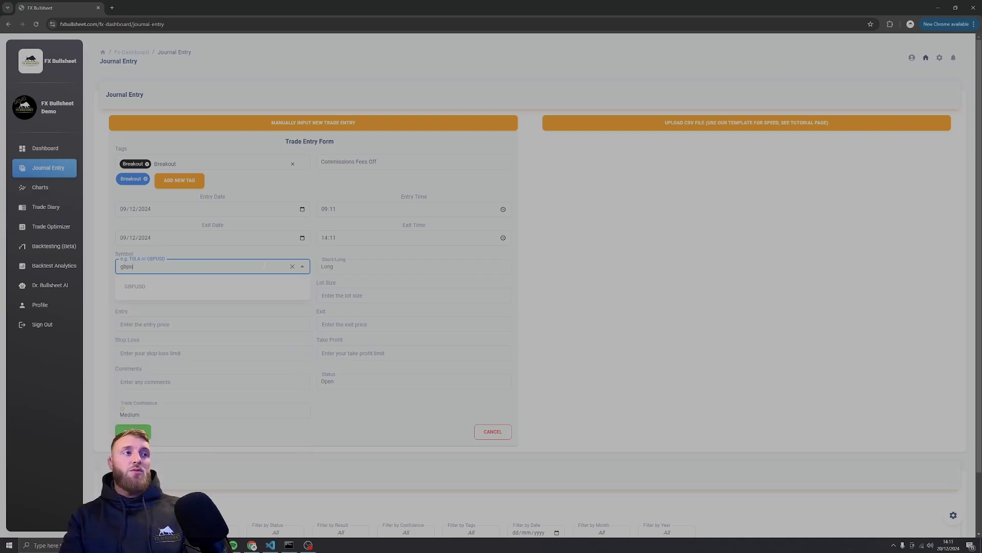
pyautogui.click(246, 286)
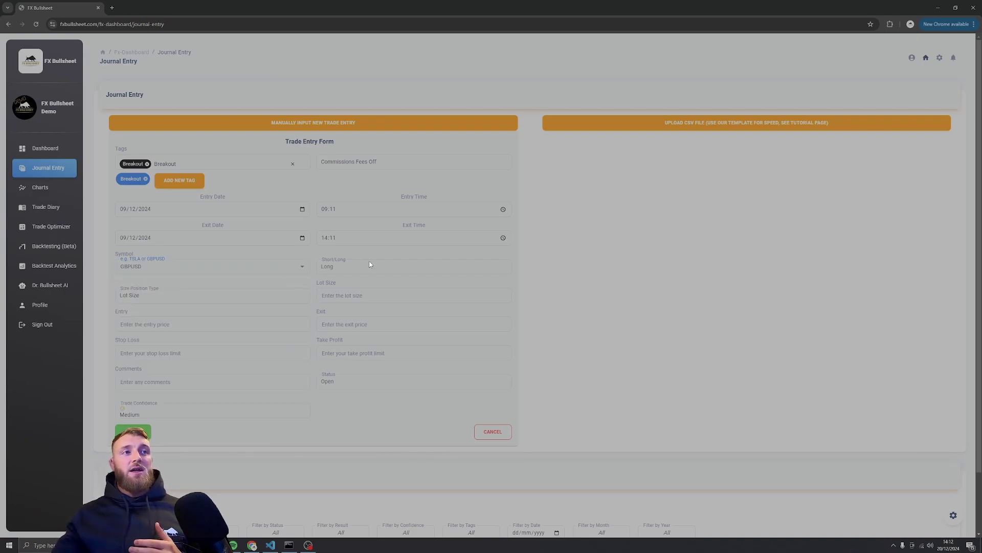
pyautogui.click(355, 274)
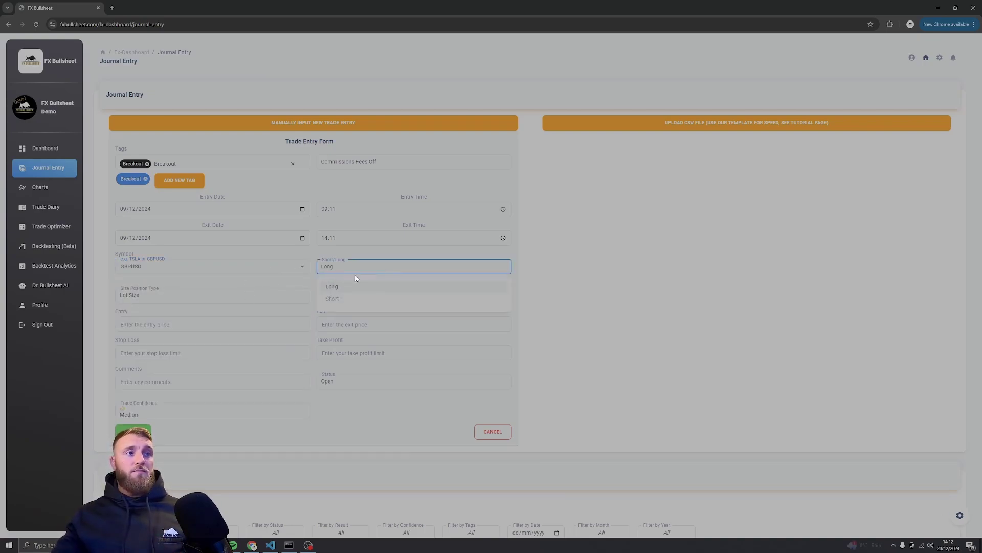
pyautogui.click(279, 300)
pyautogui.click(279, 301)
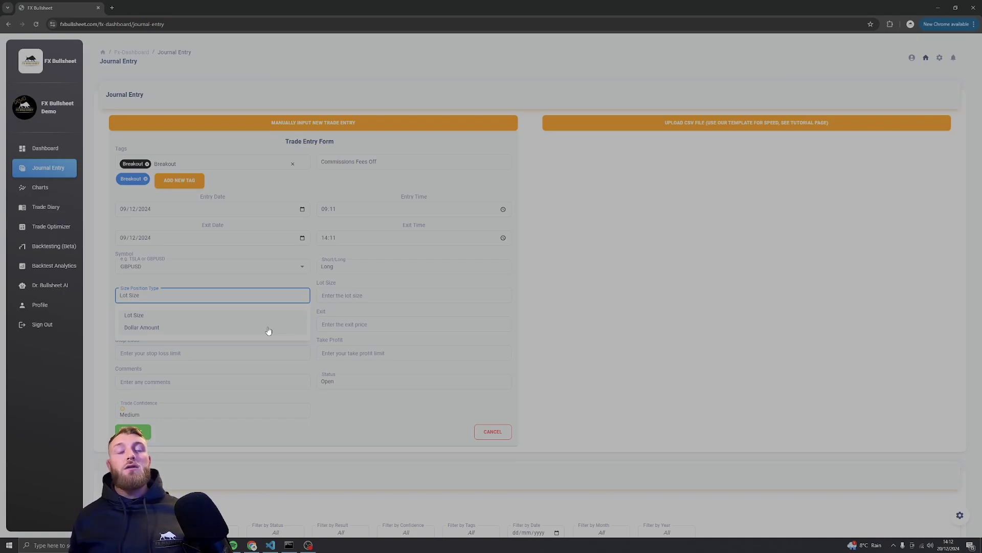
pyautogui.click(362, 295)
pyautogui.click(366, 295)
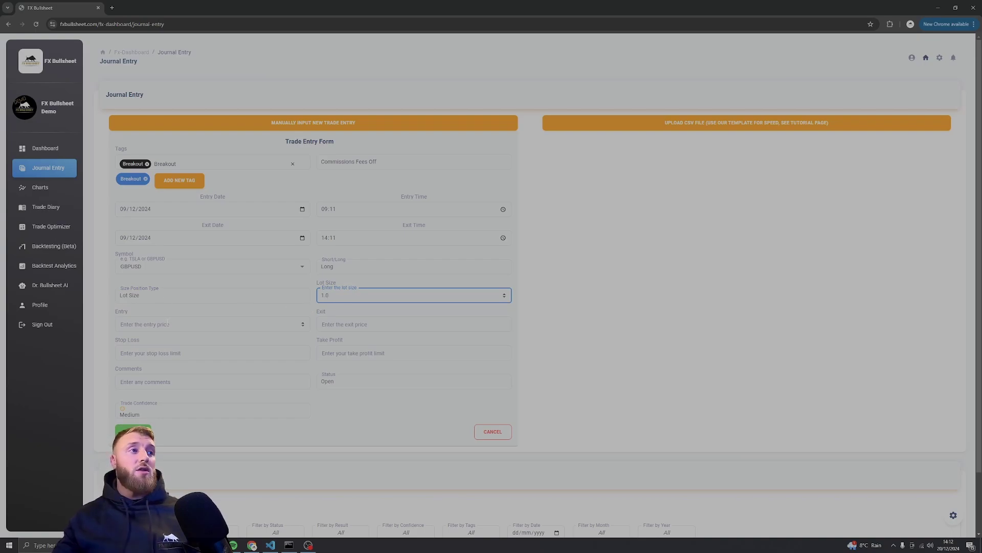
# - Enter 1.25400 as the trade's entry price and 1.25650 as its exit price
pyautogui.press('Tab')
pyautogui.write('1.2')
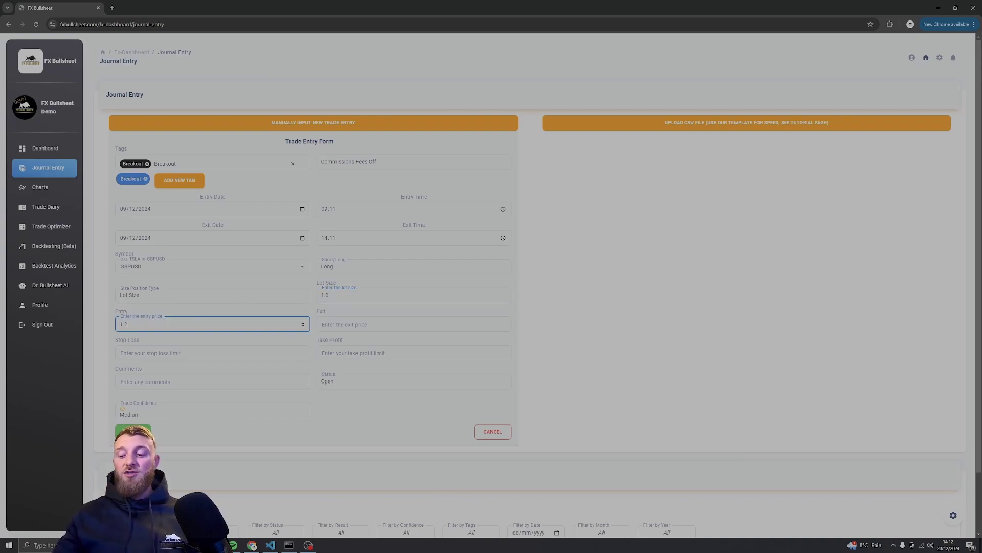
pyautogui.write('5400')
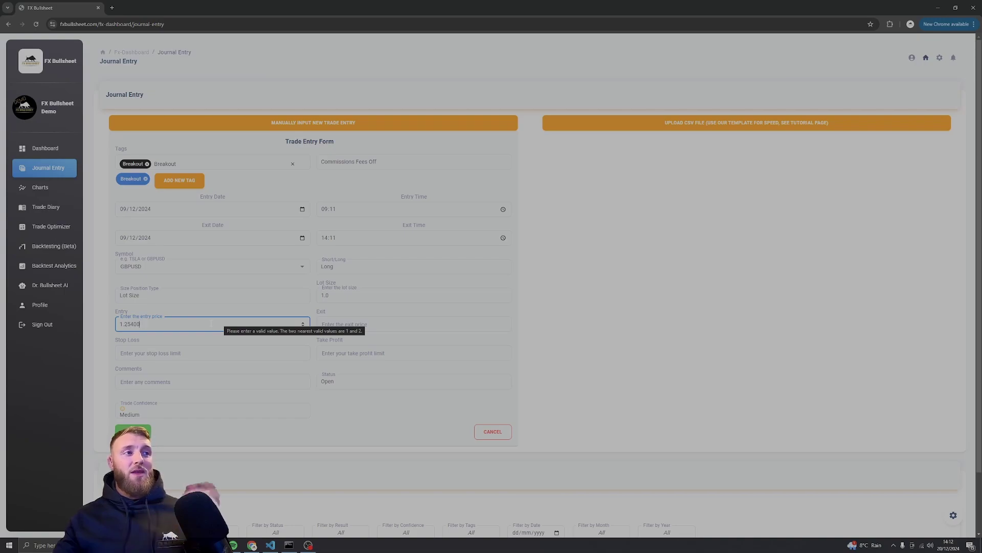
pyautogui.click(379, 325)
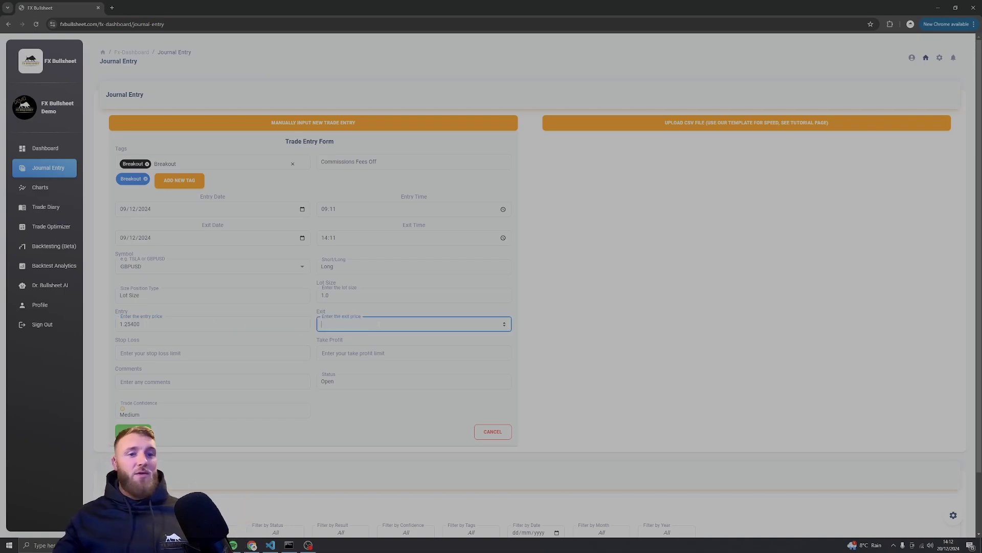
pyautogui.write('1.25650')
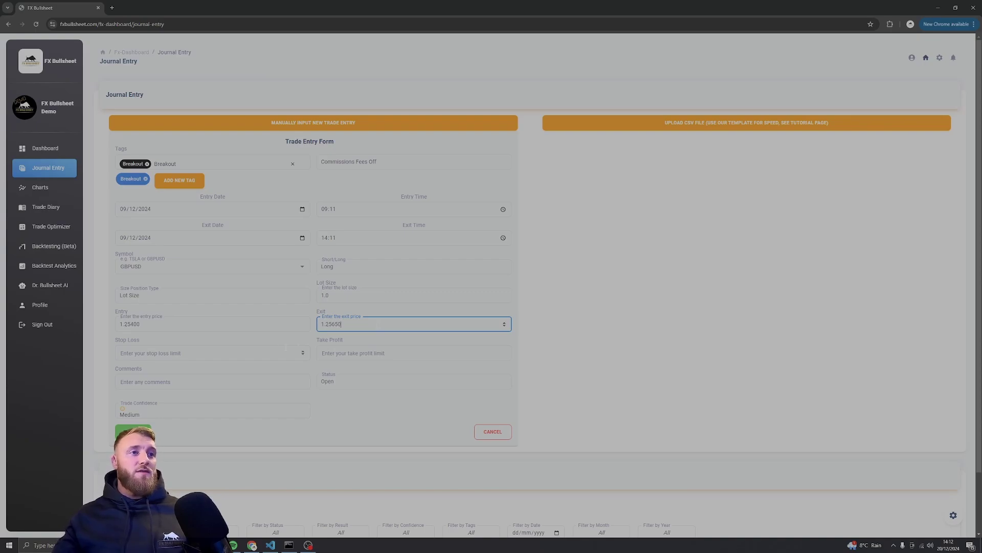
# - Set the trade's stop loss to 1.25300 and its take profit to 1.2640
pyautogui.click(256, 351)
pyautogui.write('1')
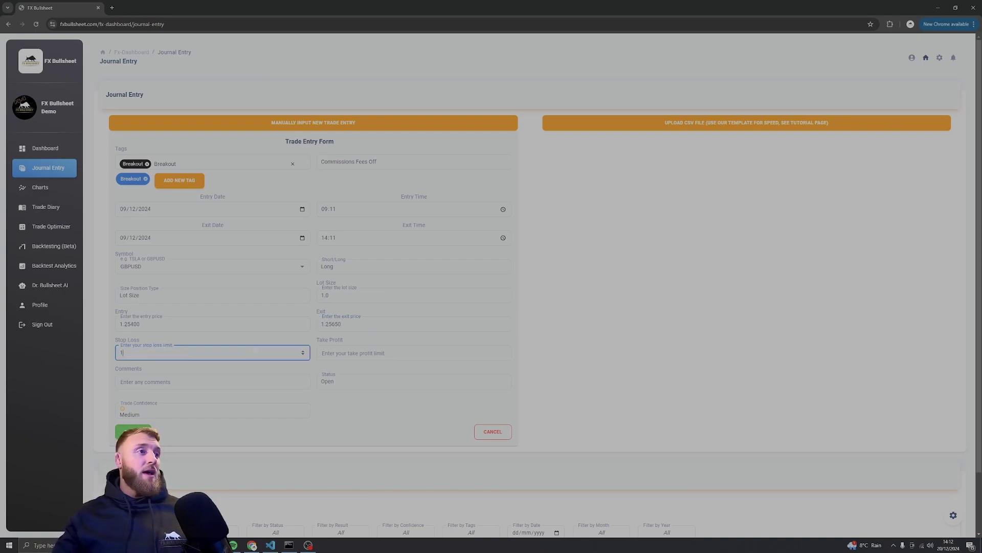
pyautogui.write('.2530')
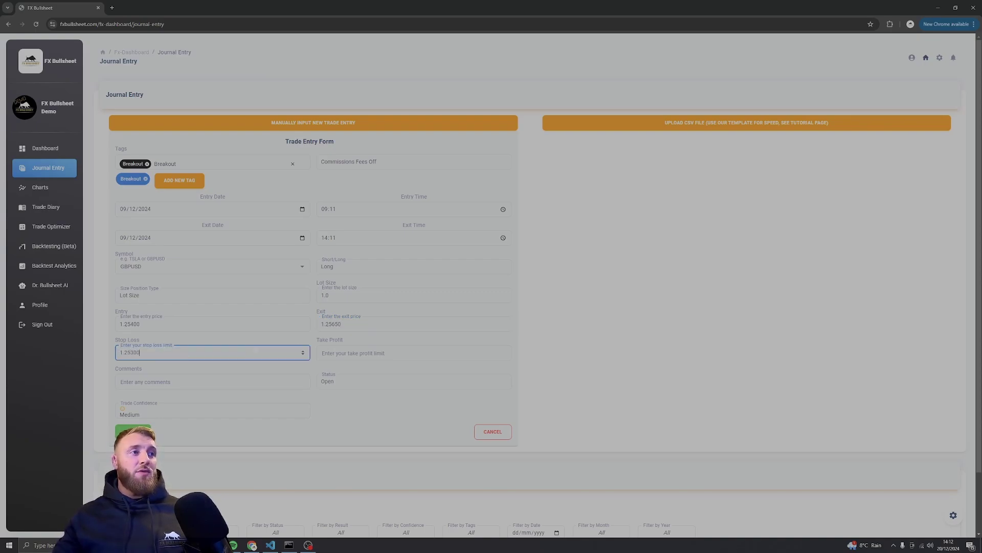
pyautogui.click(366, 358)
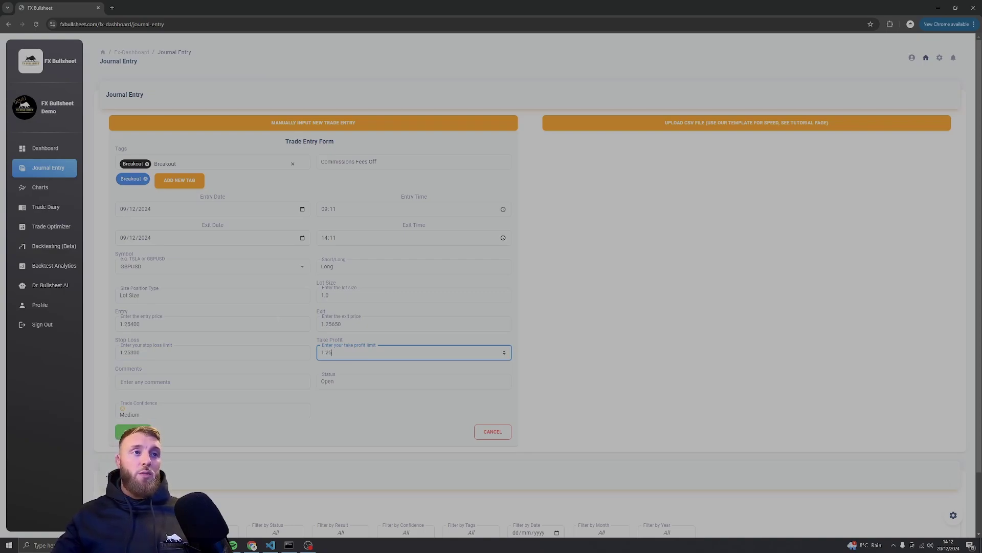
pyautogui.press('BackSpace')
pyautogui.press('BackSpace')
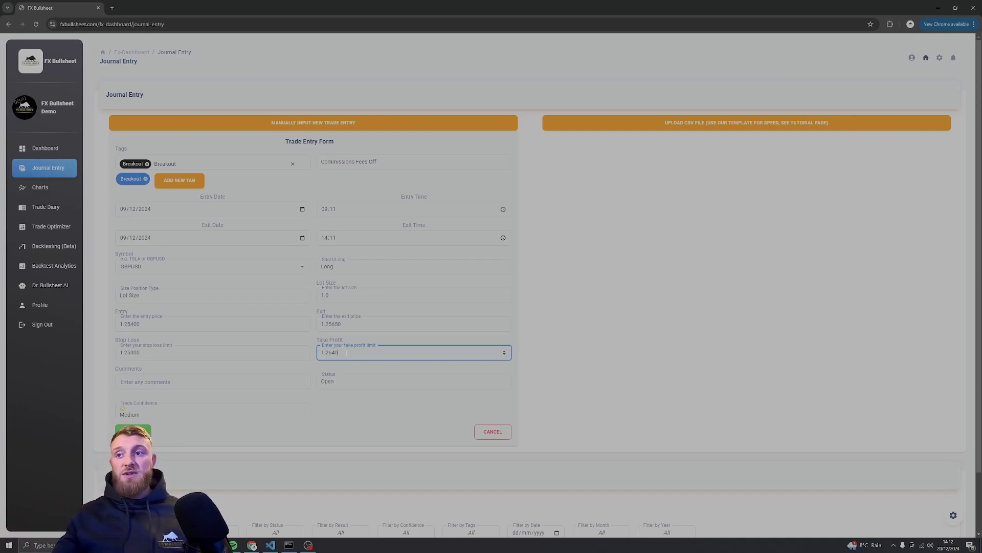
# - Add the comment "News at 3pm" to the trade and set the trade confidence to High
pyautogui.click(146, 381)
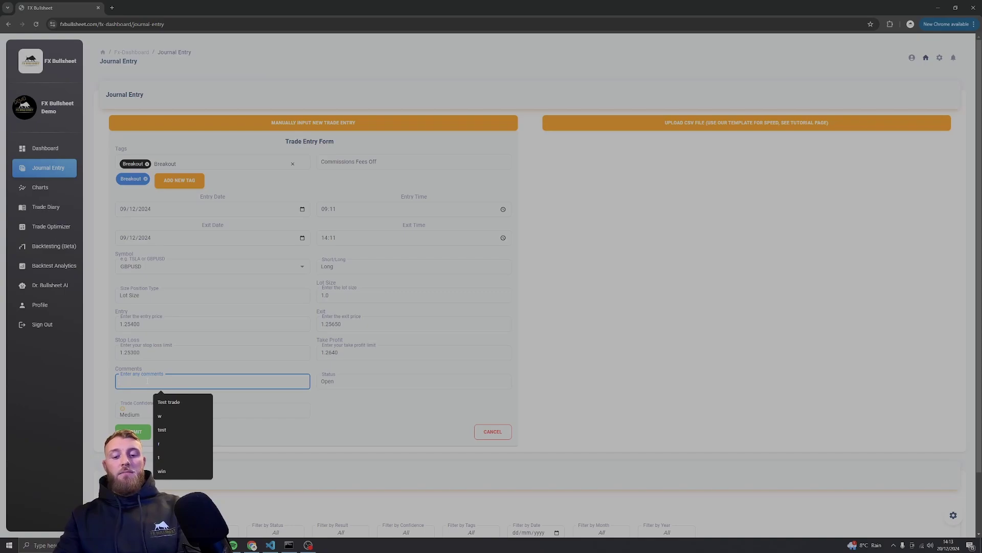
pyautogui.write('News a')
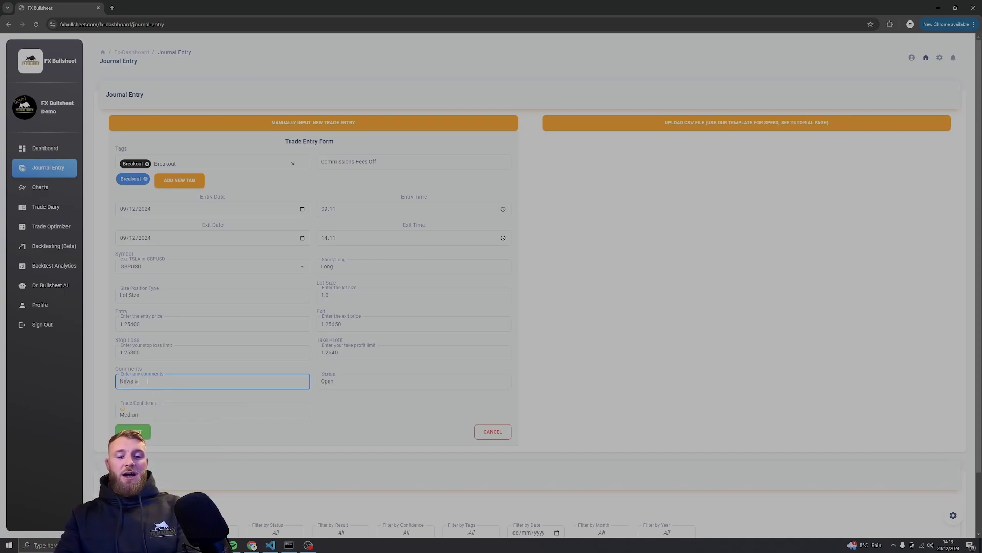
pyautogui.write('t 3pm')
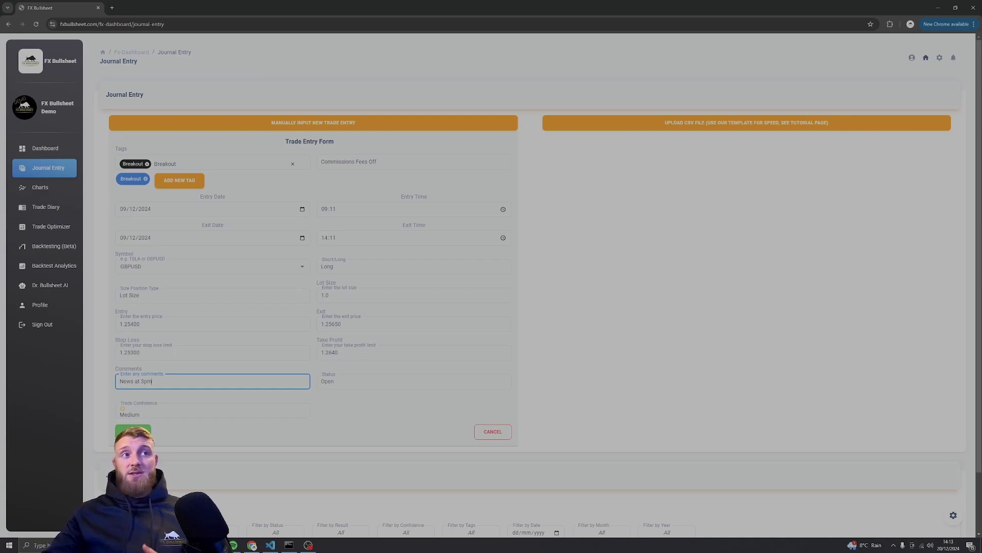
pyautogui.click(362, 384)
pyautogui.click(223, 412)
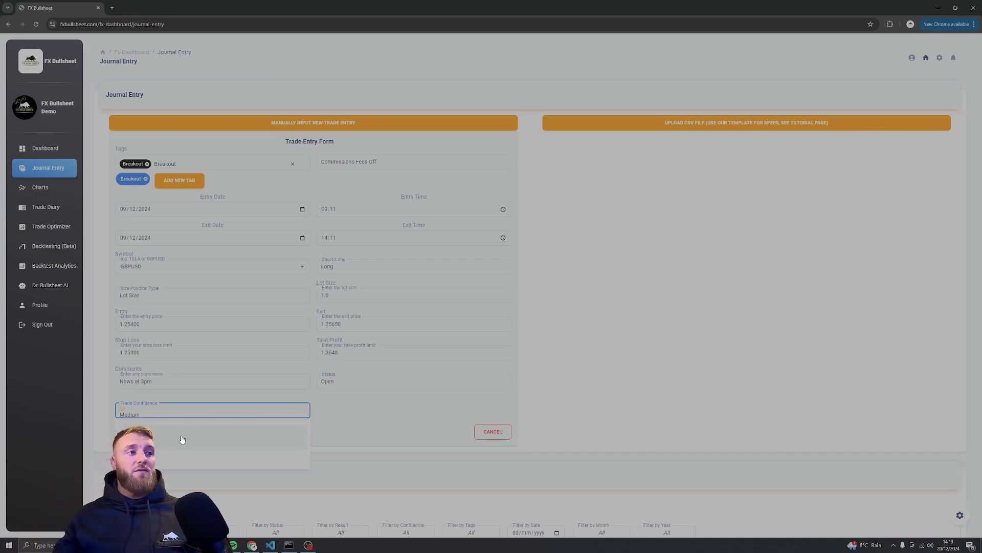
pyautogui.click(181, 426)
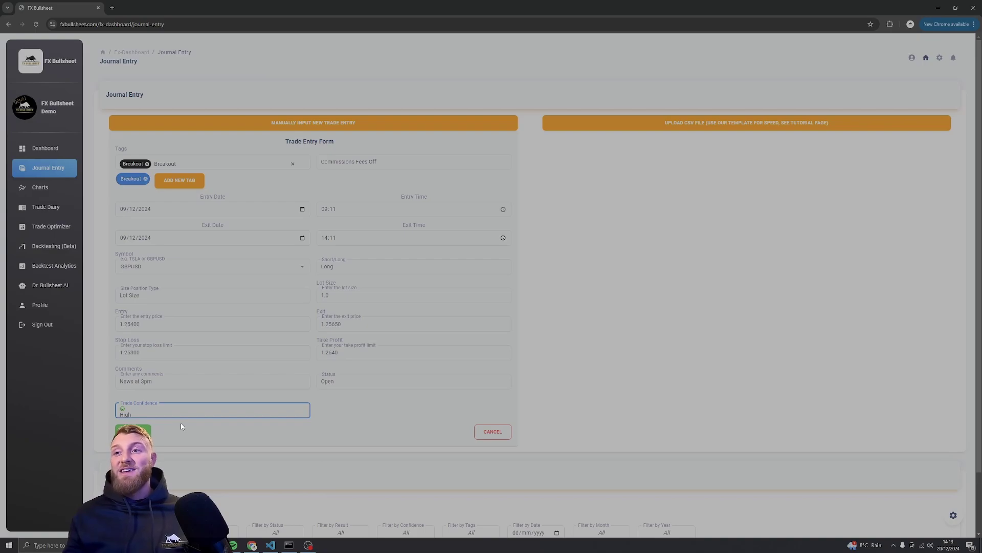
# - Set the trade's status to Closed and submit the trade entry to the journal table
pyautogui.click(350, 386)
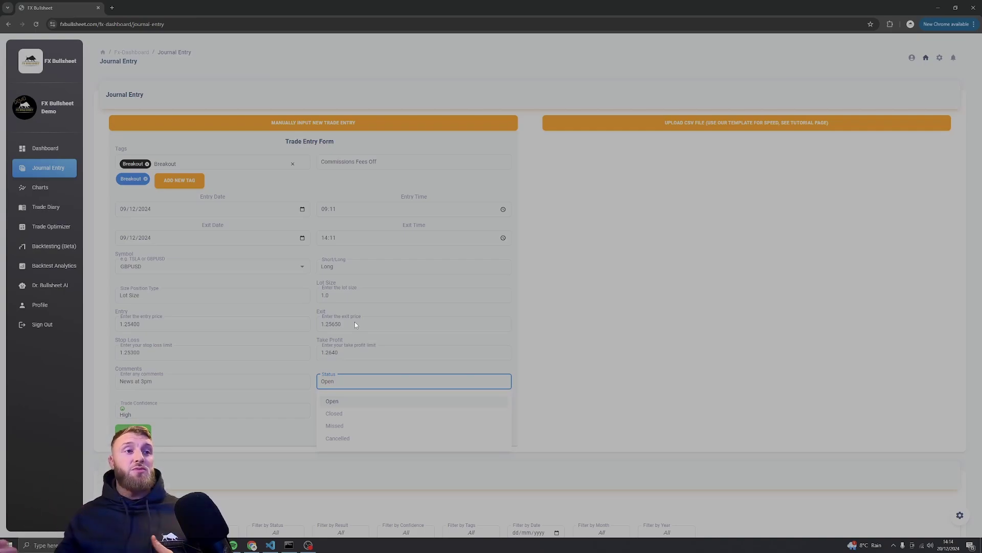
pyautogui.click(355, 404)
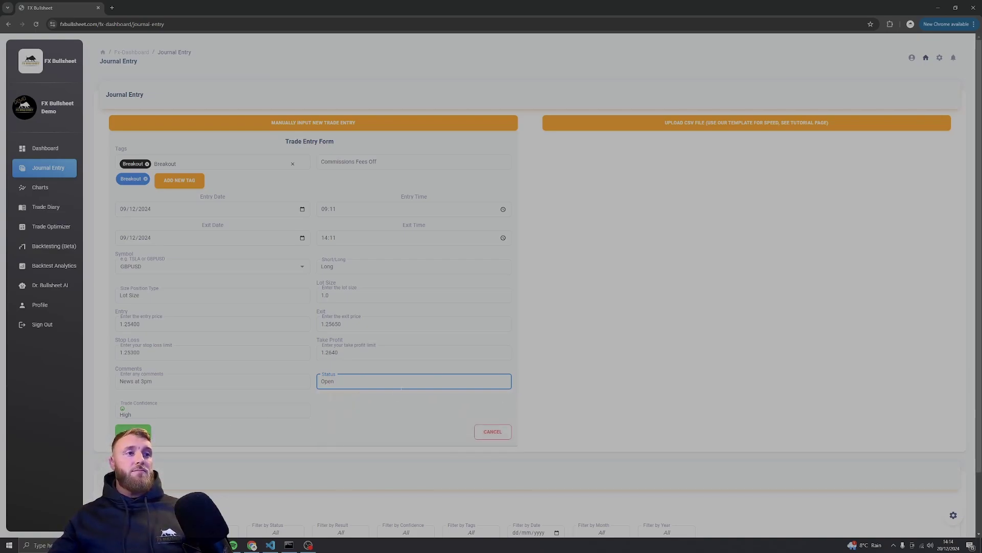
pyautogui.click(401, 384)
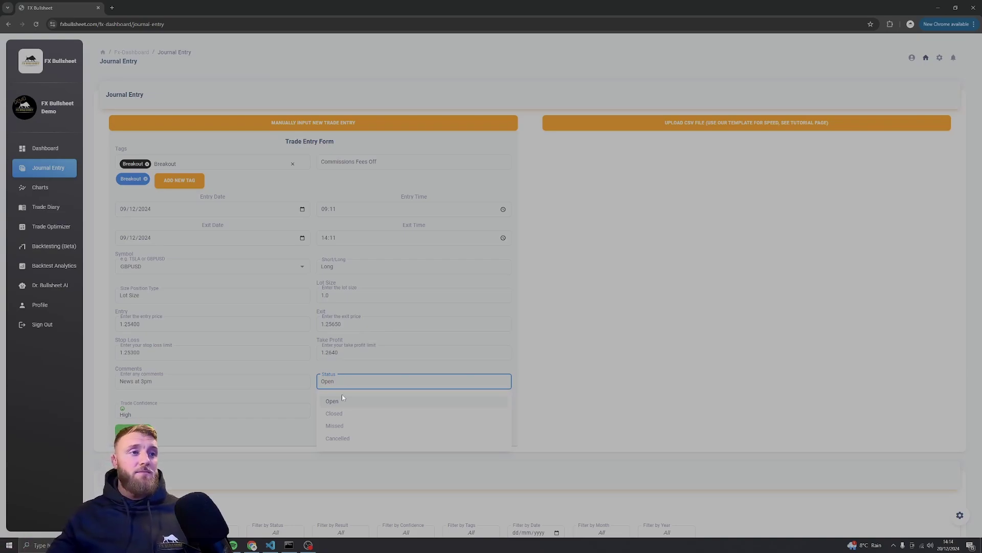
pyautogui.click(339, 414)
pyautogui.click(142, 431)
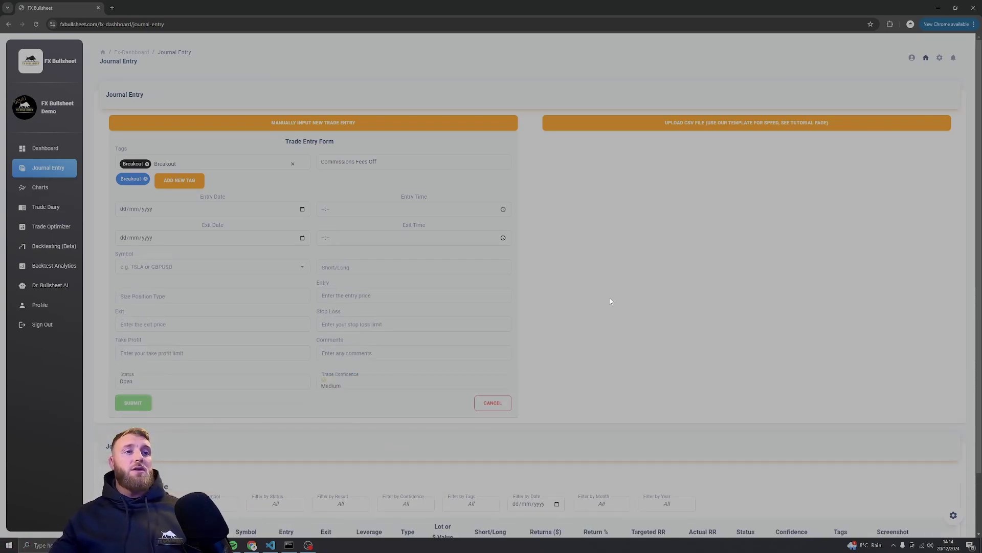
pyautogui.scroll(-2, 609, 301)
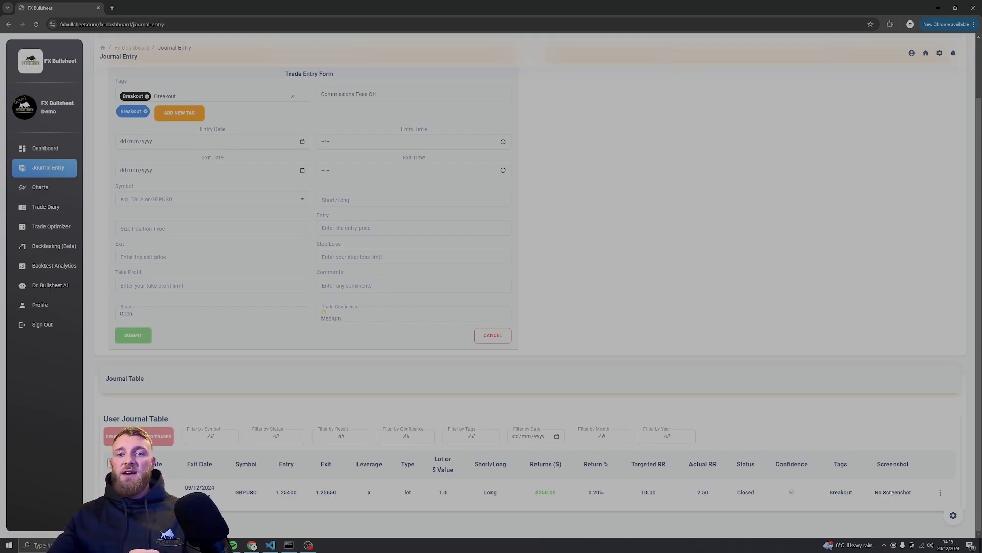
pyautogui.click(939, 493)
pyautogui.click(942, 500)
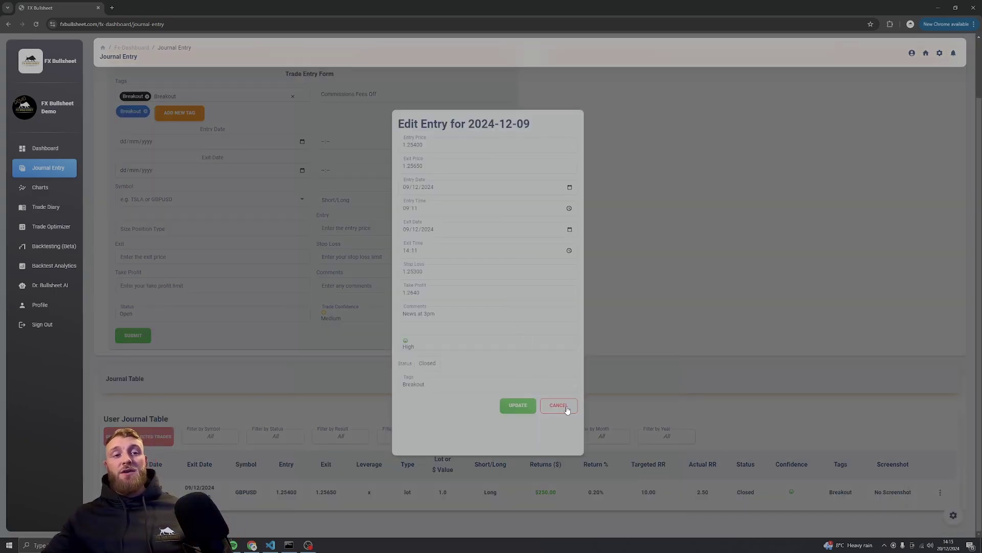
pyautogui.click(563, 407)
# - Upload the "Bullsheet DEMO screenshot" image to the GBPUSD trade in the journal table
pyautogui.click(940, 492)
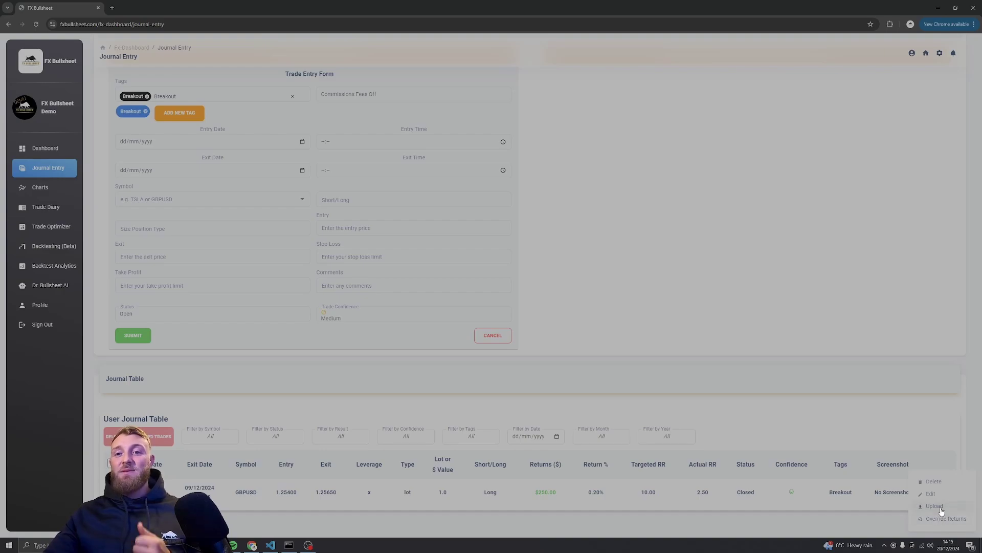
pyautogui.click(935, 506)
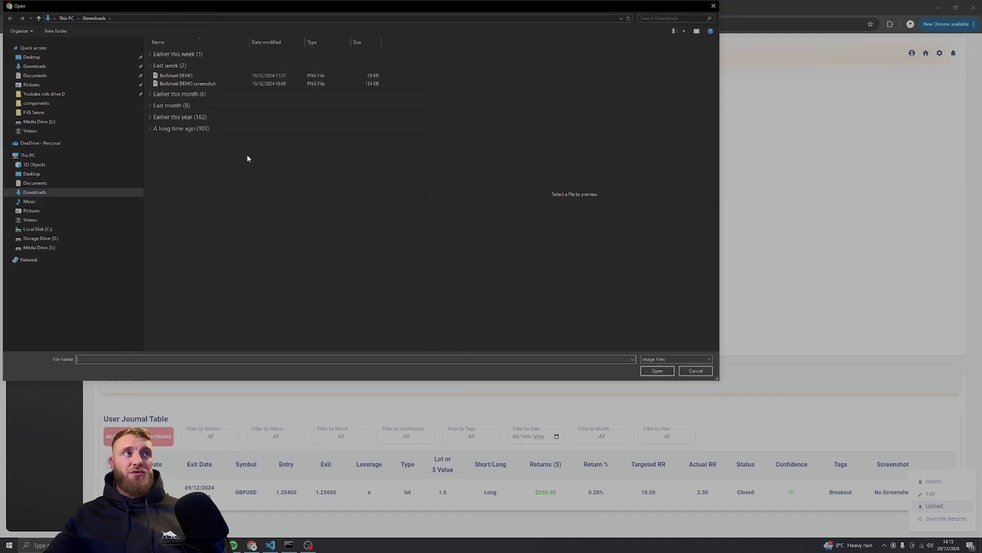
pyautogui.click(220, 82)
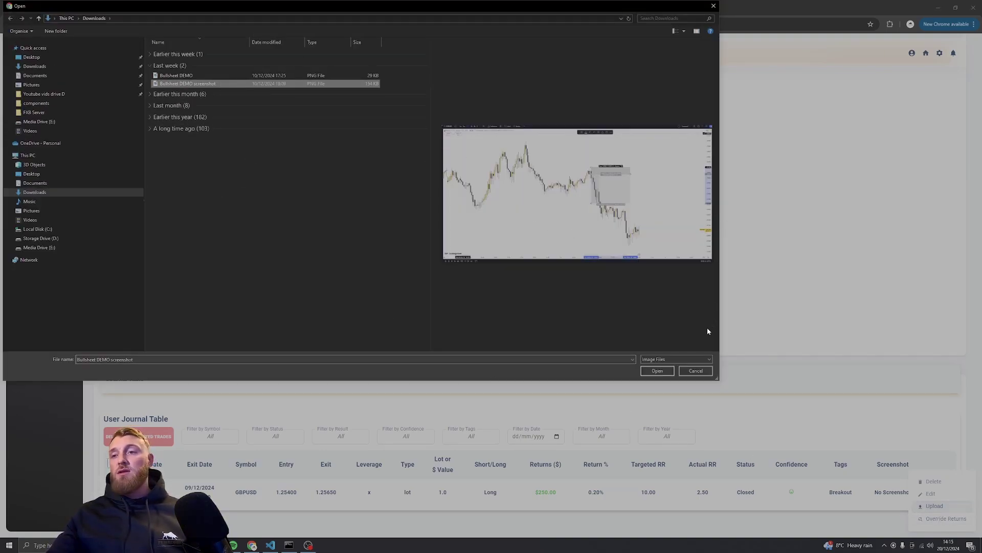
pyautogui.click(657, 371)
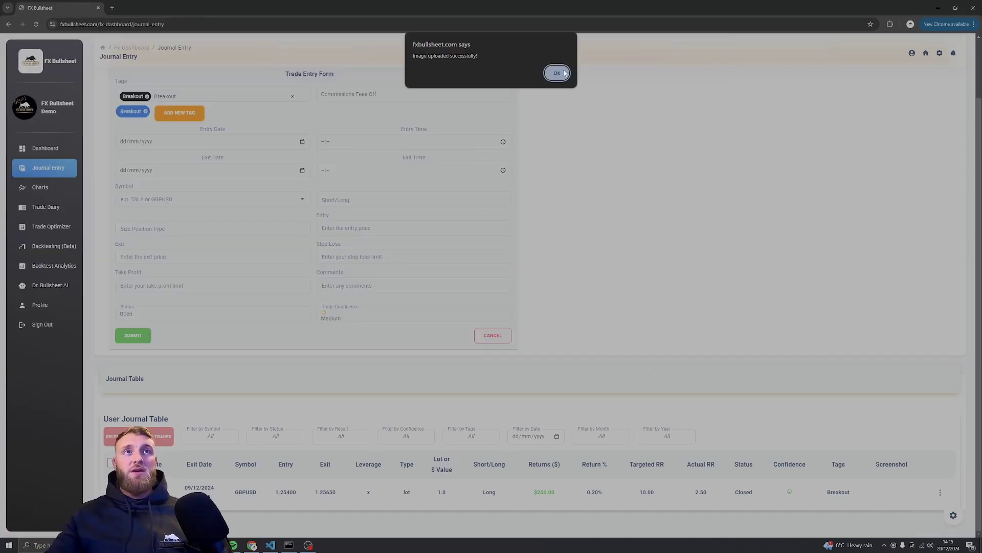
pyautogui.click(557, 73)
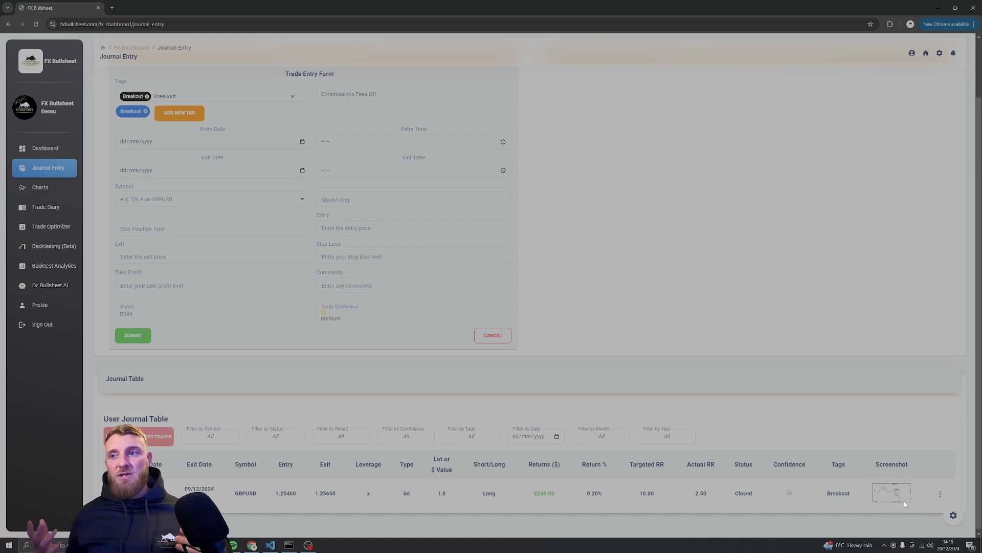
# - Review the GBPUSD trade's full details and chart screenshot, and check the status options in its edit form without saving
pyautogui.click(519, 499)
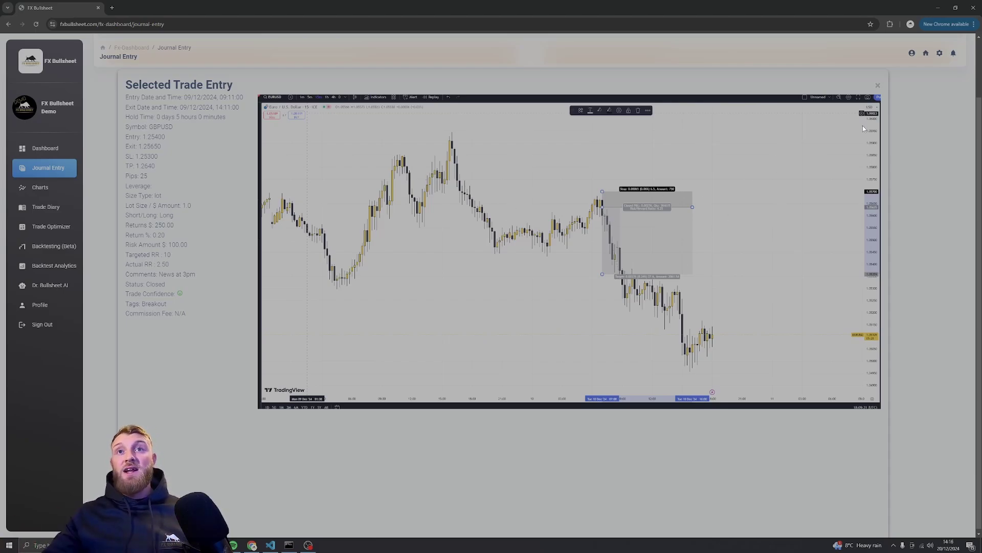
pyautogui.click(880, 85)
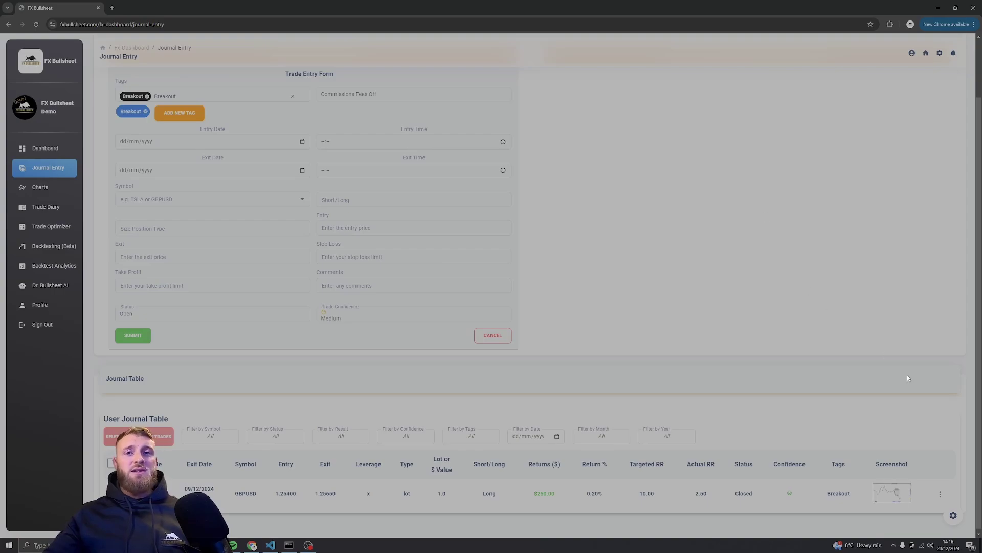
pyautogui.click(940, 493)
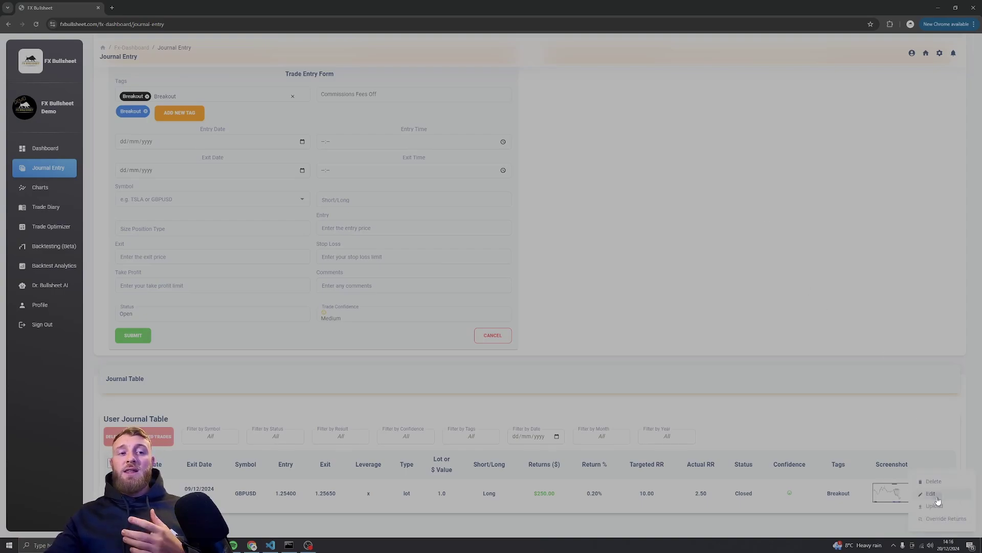
pyautogui.click(932, 494)
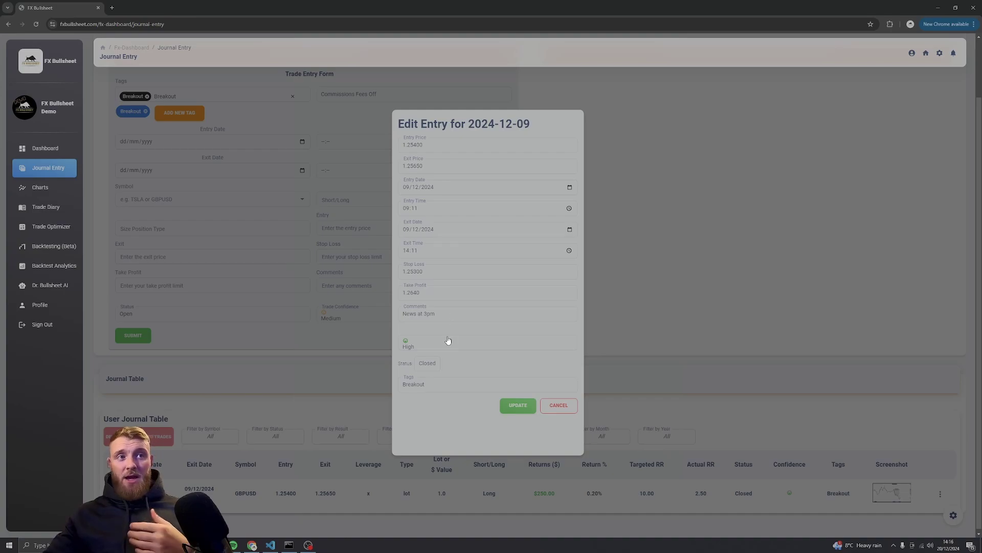
pyautogui.click(427, 363)
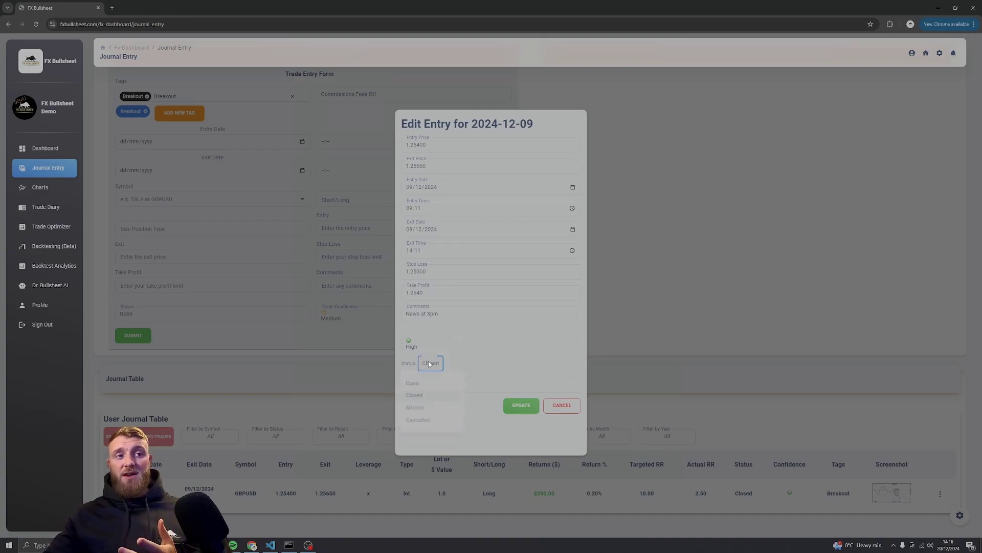
pyautogui.click(433, 402)
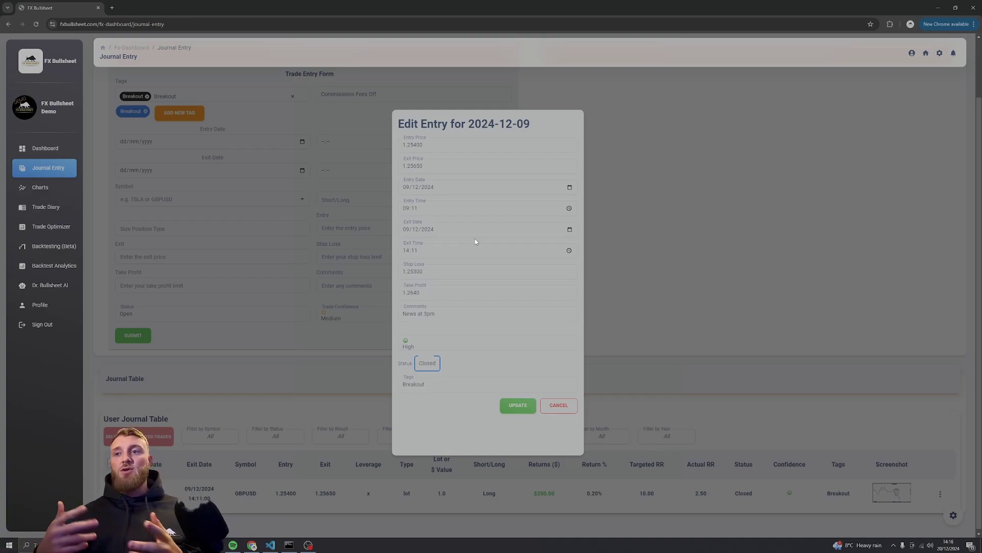
pyautogui.click(553, 406)
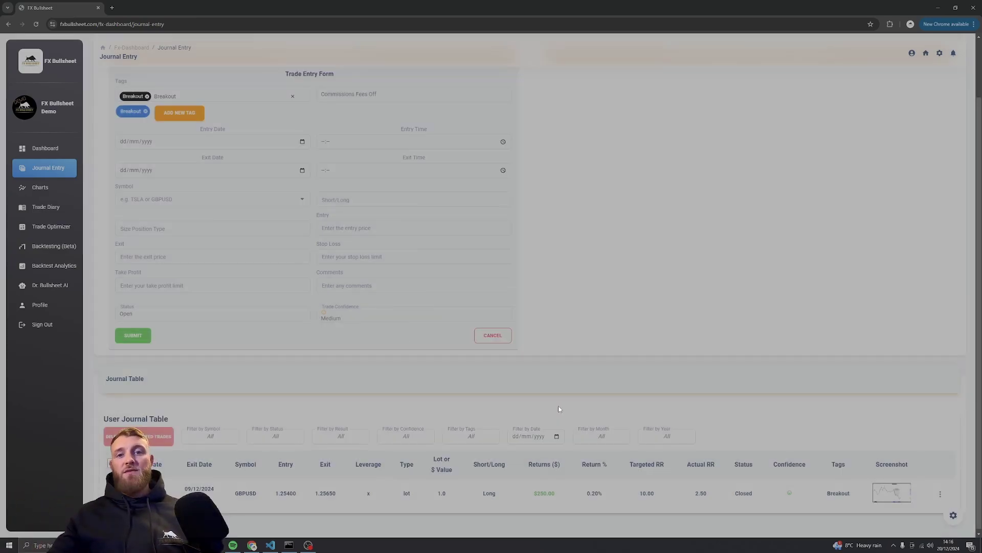
# - Switch the interface to dark mode, comparing the sidenav types before keeping Dark, and set the sidenav color to orange
pyautogui.click(954, 516)
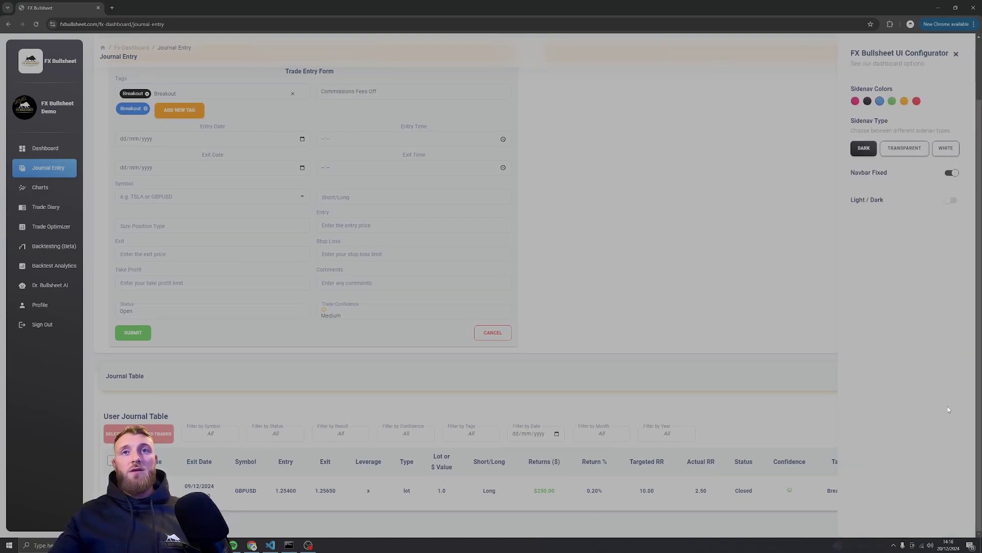
pyautogui.click(950, 200)
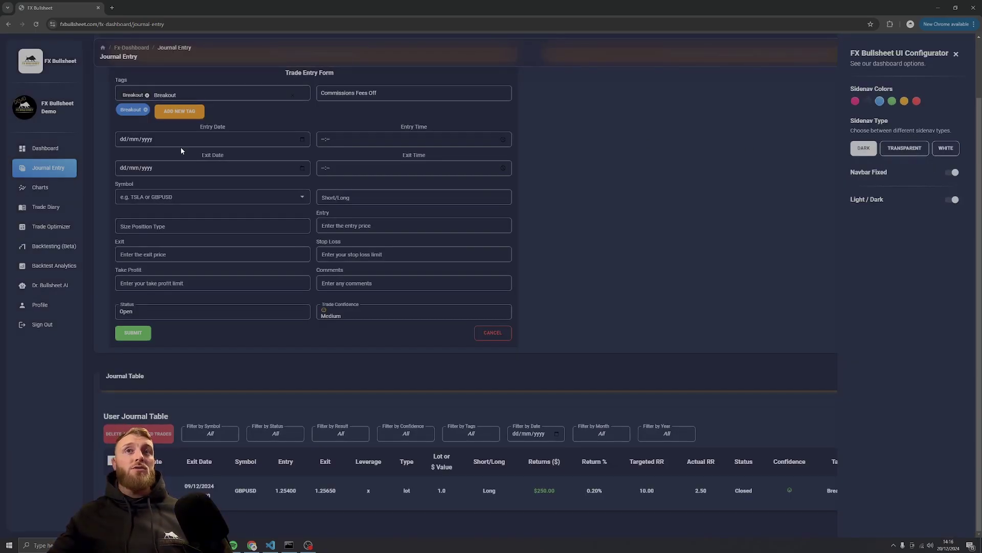
pyautogui.click(947, 149)
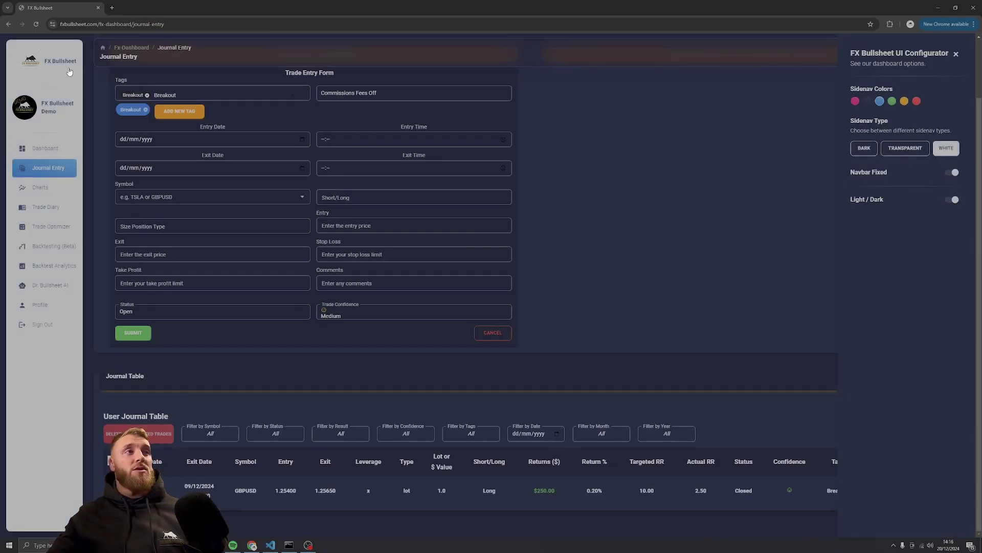
pyautogui.click(906, 151)
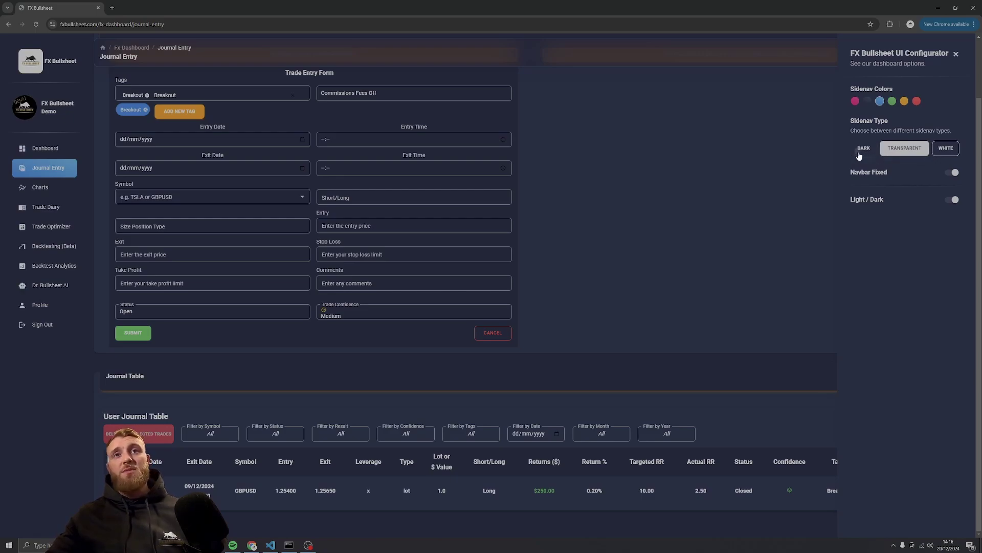
pyautogui.click(863, 150)
pyautogui.click(905, 102)
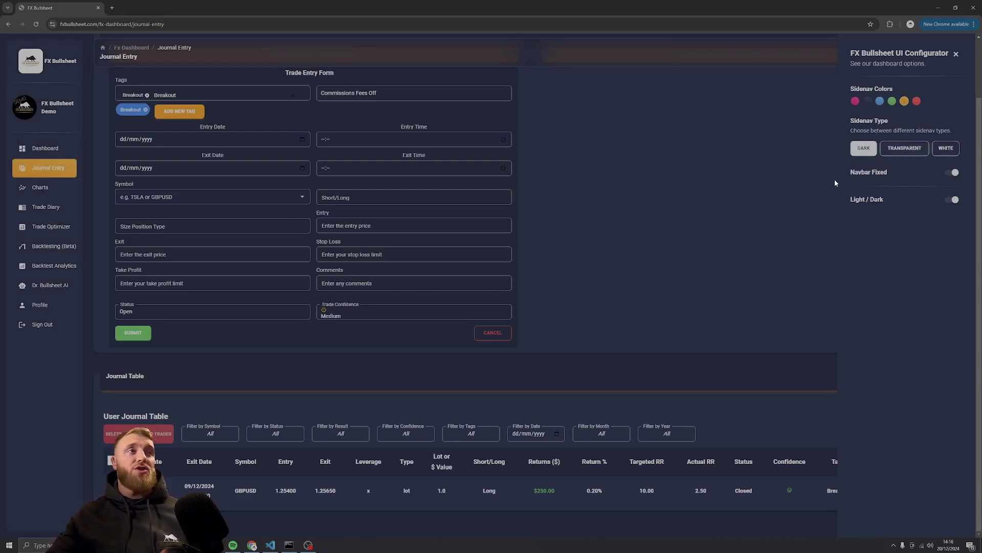
pyautogui.click(955, 54)
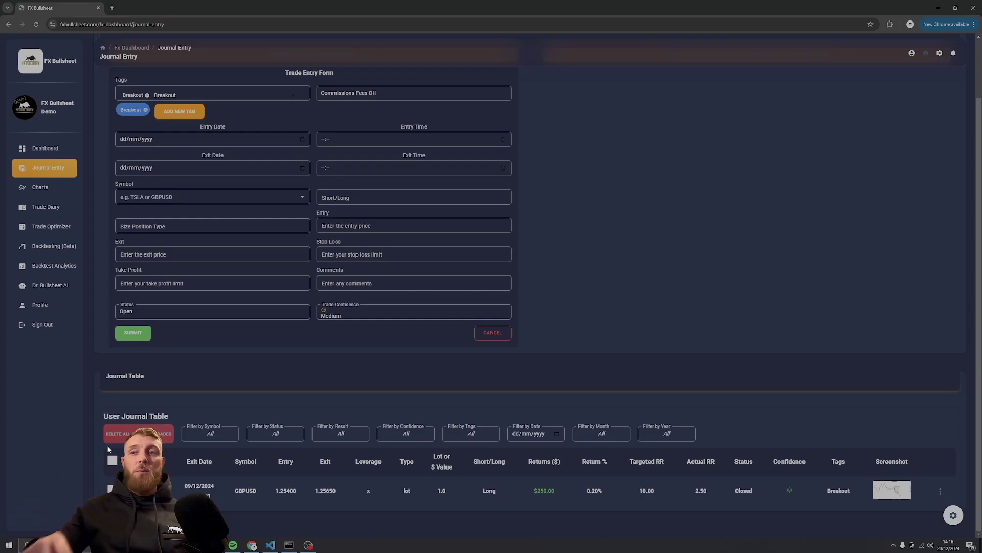
# - Open the dashboard and examine the trade summary, win/loss stats, profit factor, trade analytics, win rate and monthly performance report
pyautogui.click(46, 149)
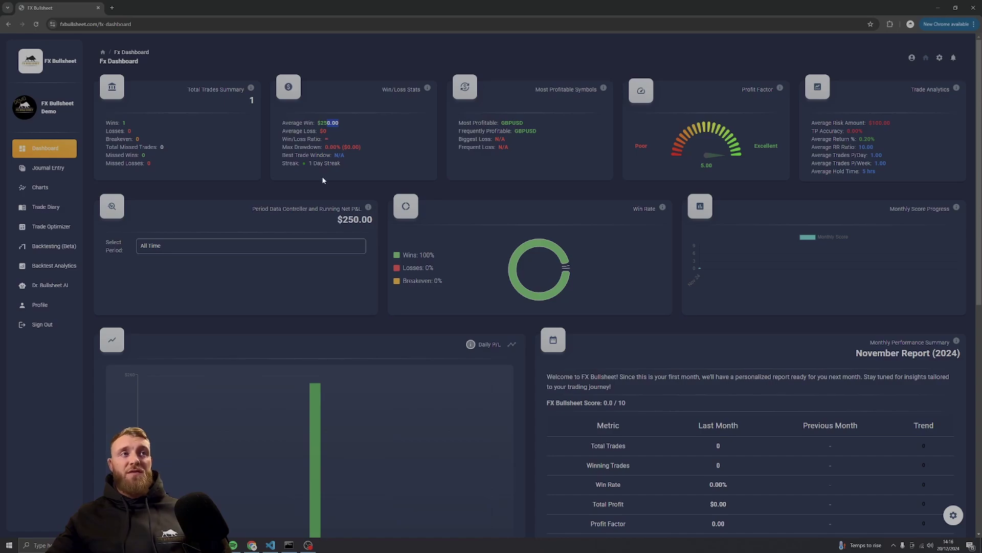
pyautogui.click(307, 167)
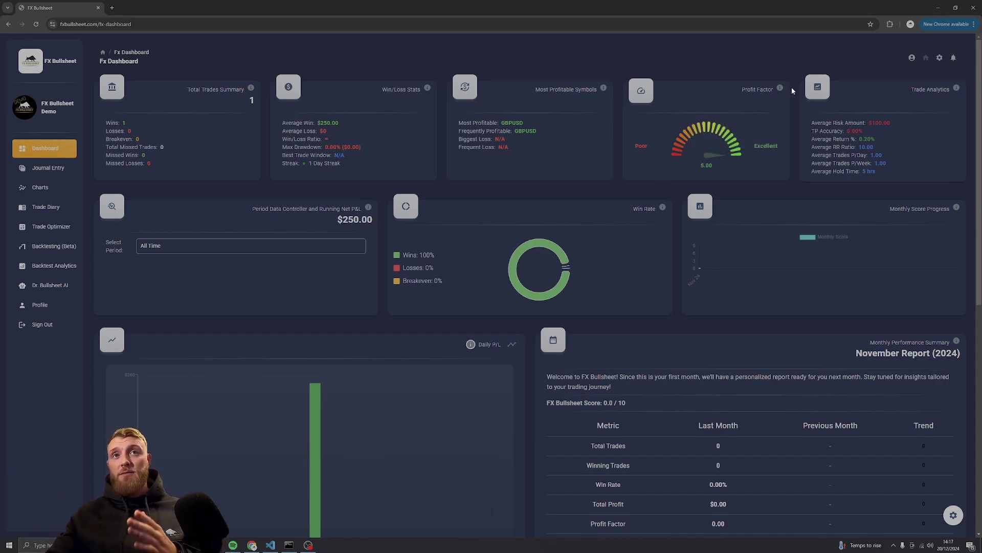
pyautogui.moveTo(781, 89)
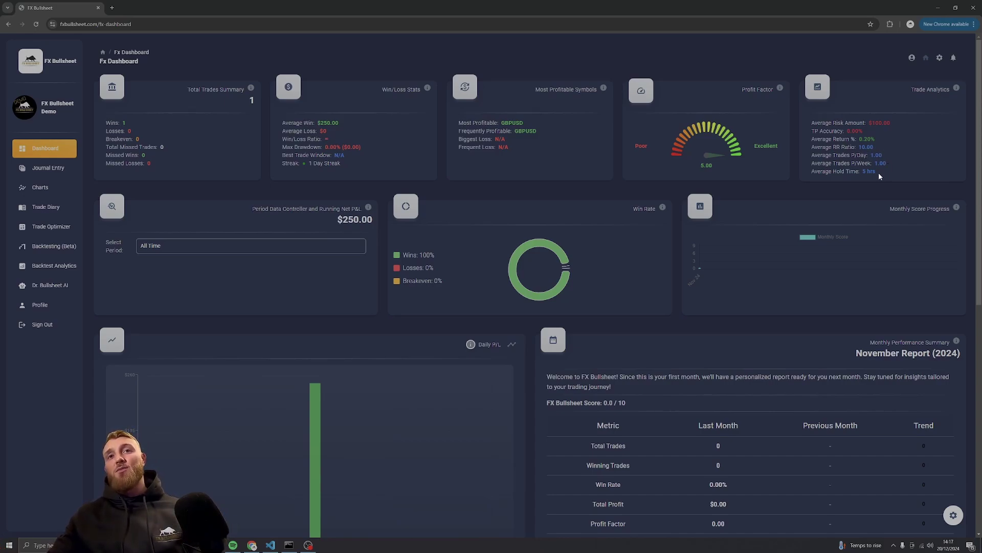
pyautogui.scroll(-1, 869, 174)
pyautogui.scroll(-1, 863, 176)
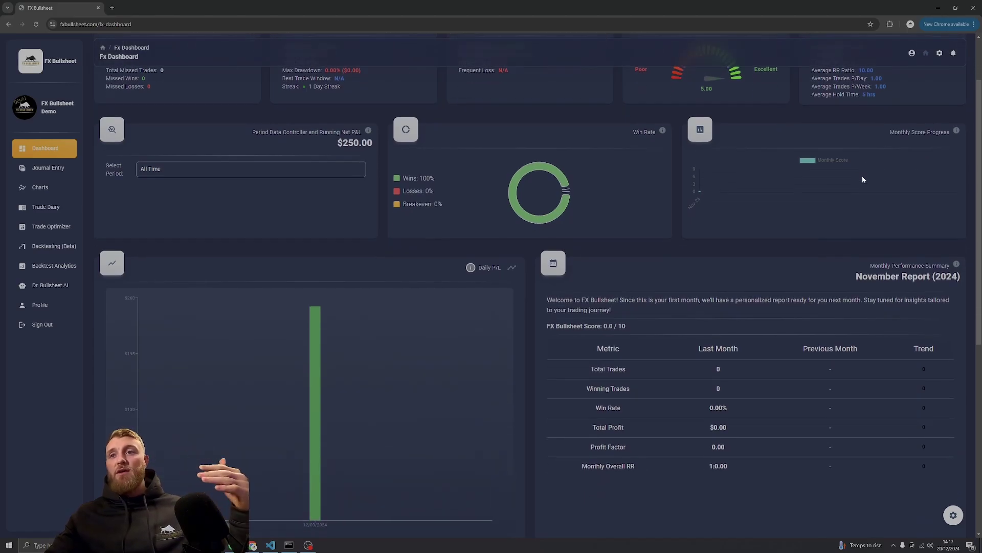
pyautogui.scroll(-4, 742, 179)
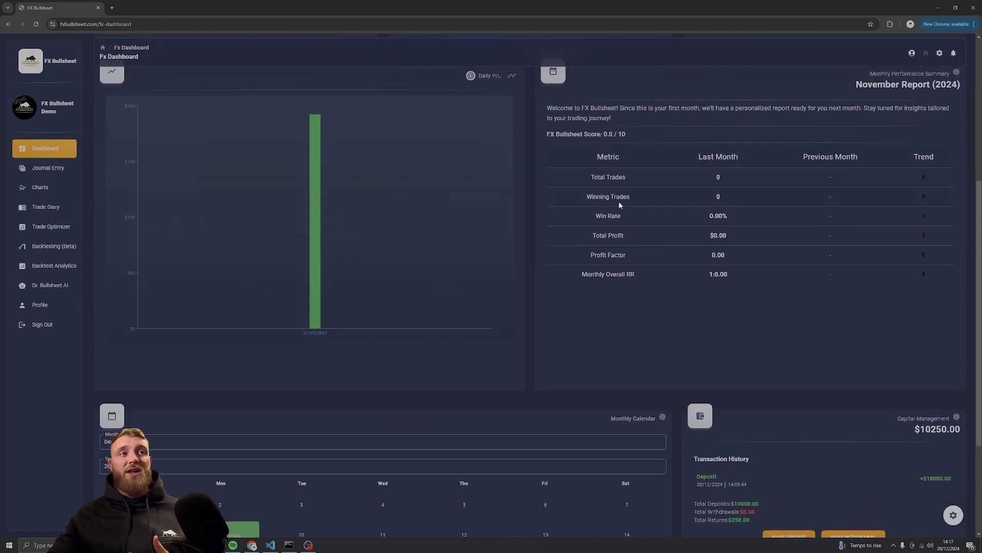
# - View the daily P/L chart as Cumulative Daily P/L and switch it back to Daily P/L
pyautogui.moveTo(324, 253)
pyautogui.scroll(1, 369, 226)
pyautogui.scroll(1, 369, 227)
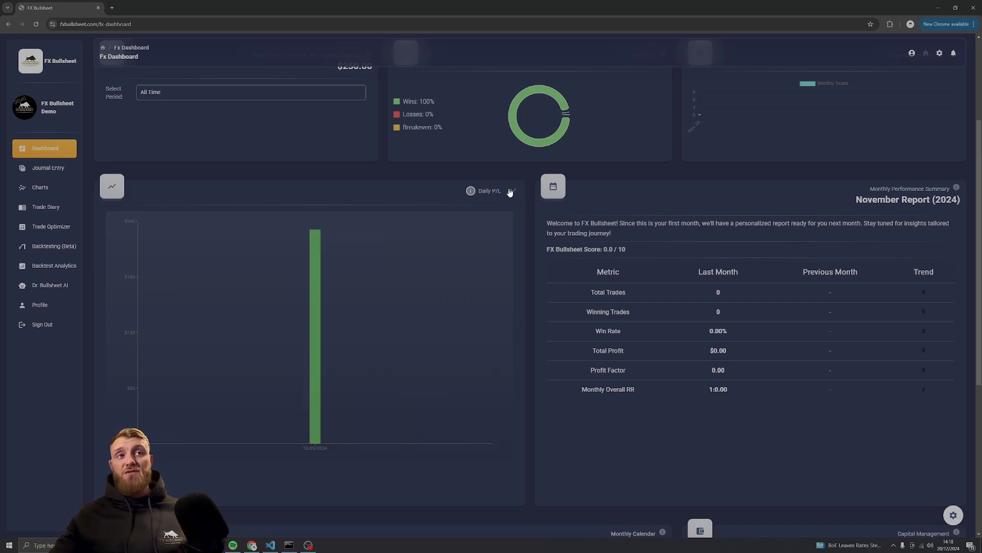
pyautogui.click(512, 192)
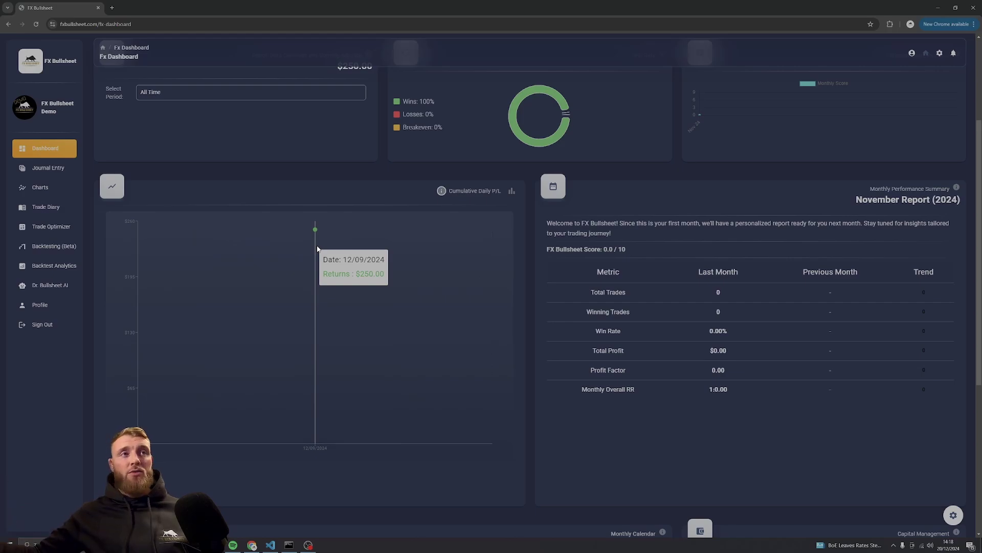
pyautogui.click(512, 192)
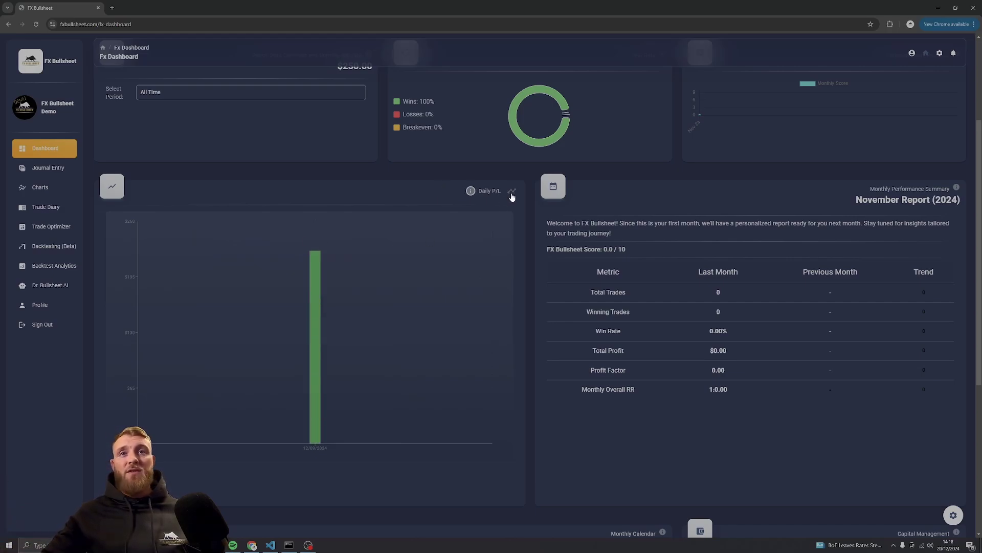
# - Open the 9 December 2024 trade day in the monthly calendar and expand its Diary Entry section
pyautogui.scroll(-4, 514, 192)
pyautogui.scroll(-2, 516, 197)
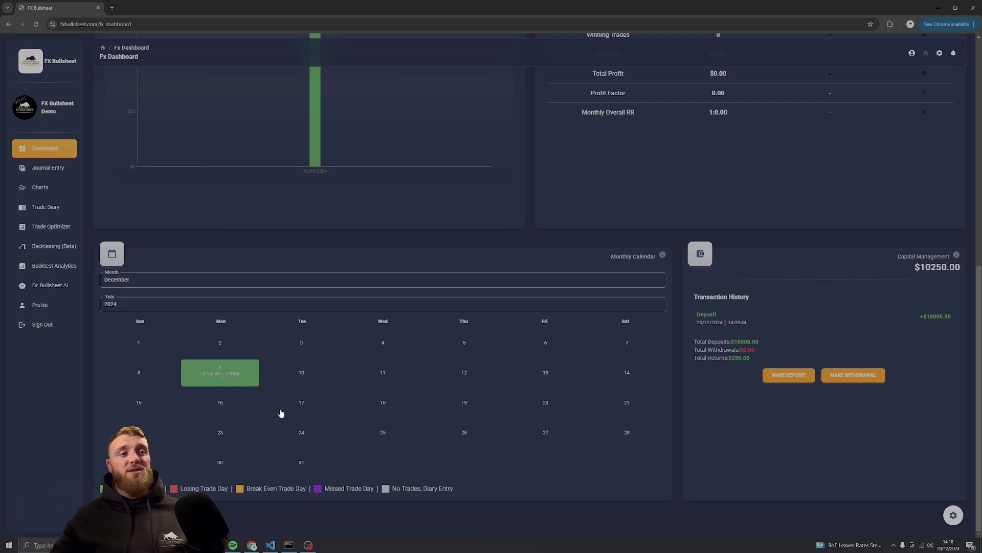
pyautogui.click(228, 375)
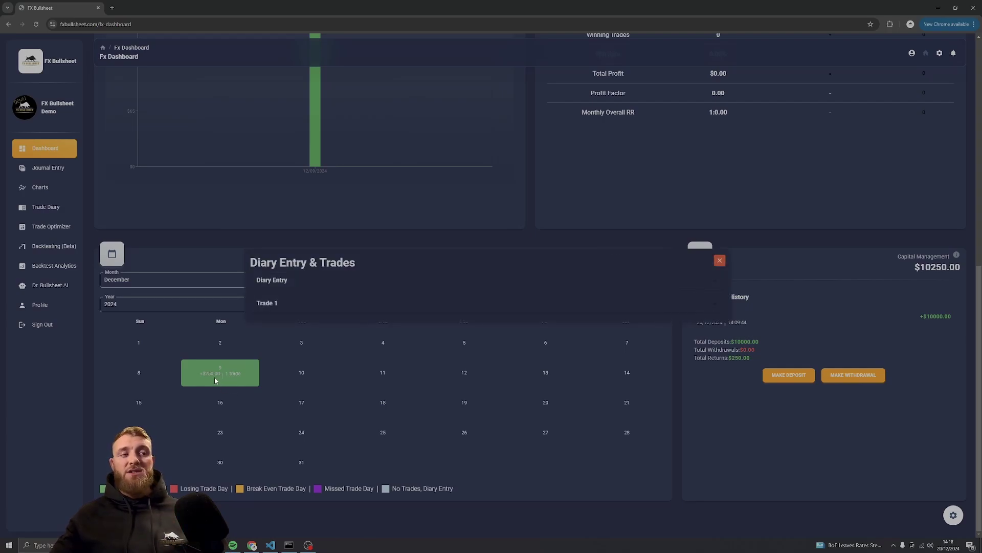
pyautogui.click(293, 283)
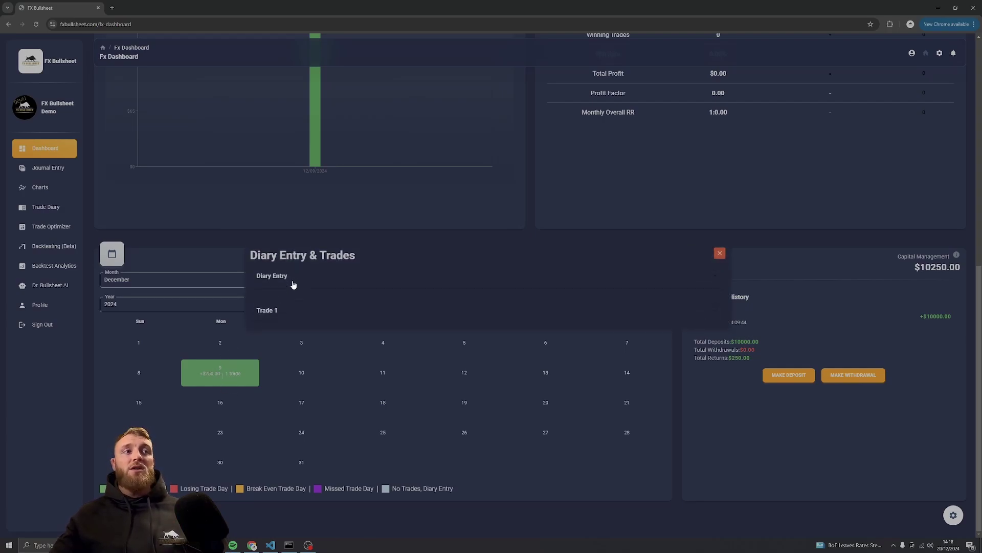
# - Expand Trade 1 in the 9 December trade day, examine its details and screenshot, and close the day's overview
pyautogui.click(693, 279)
pyautogui.click(313, 304)
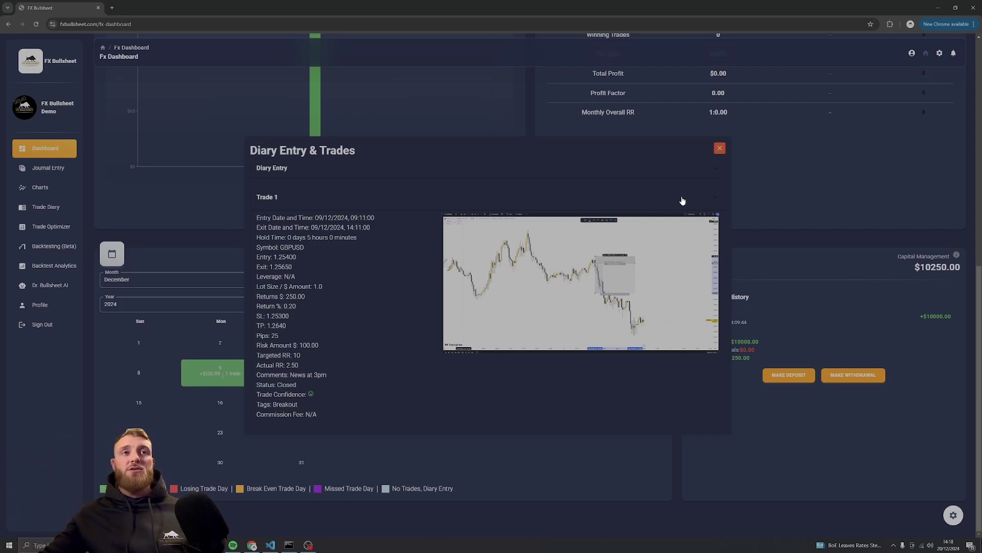
pyautogui.click(721, 149)
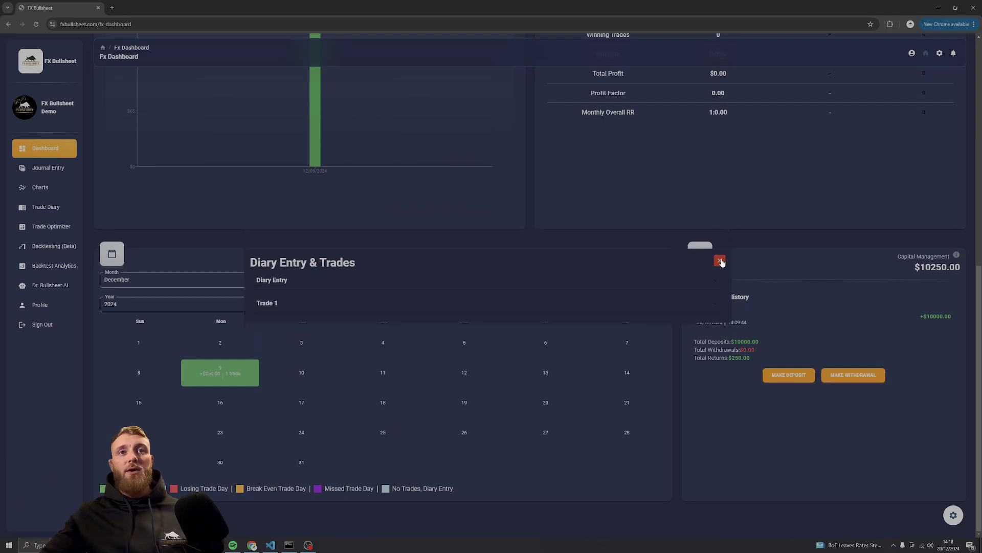
# - Open the Charts page and examine the monthly charts, including December's average risk per trade
pyautogui.scroll(8, 369, 266)
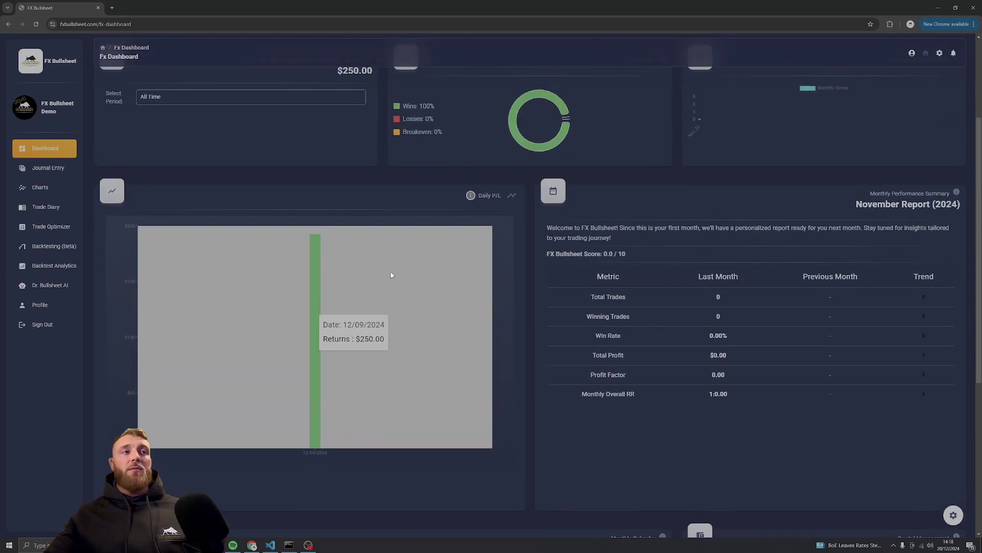
pyautogui.click(41, 188)
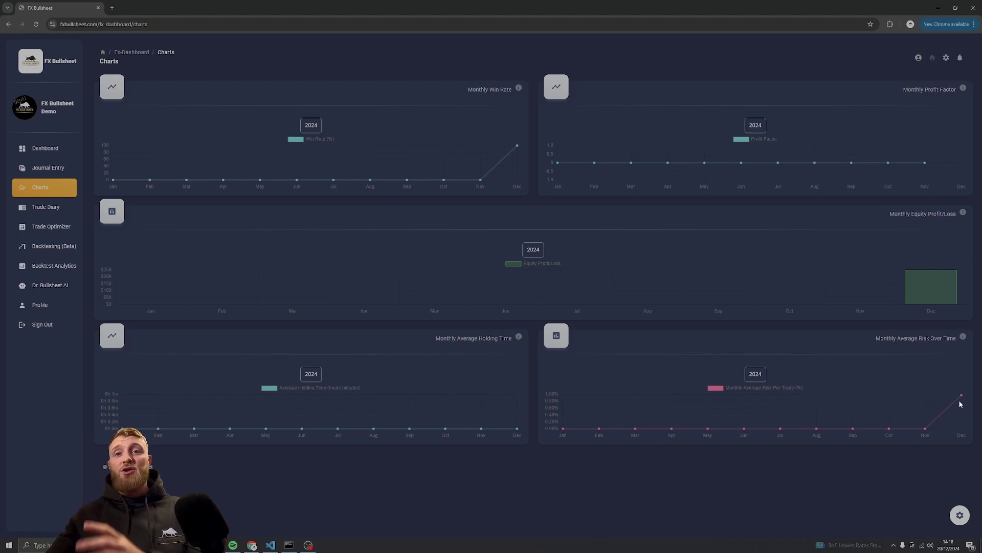
pyautogui.moveTo(960, 397)
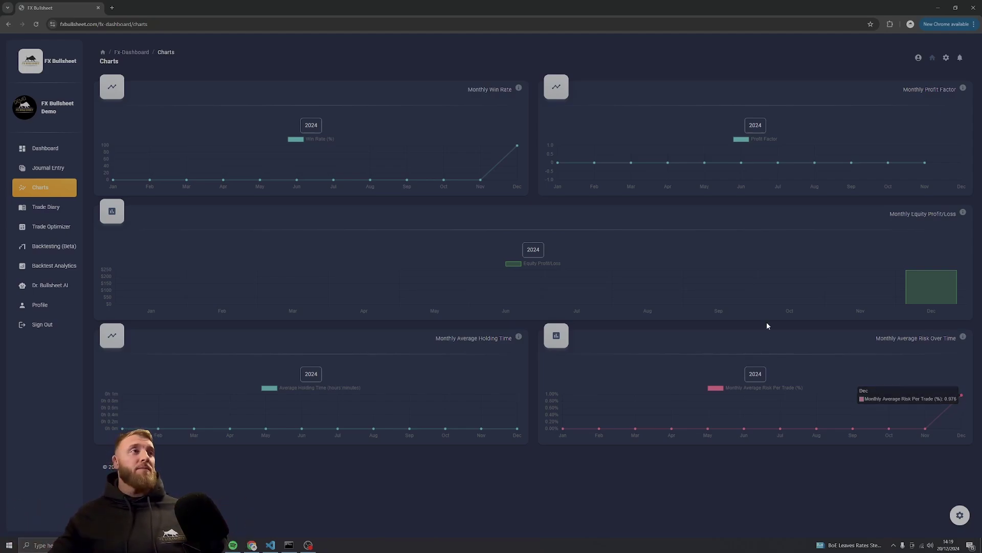
# - Open the Trade Diary page and return to the dashboard's monthly calendar to check the date of the trade day
pyautogui.click(46, 206)
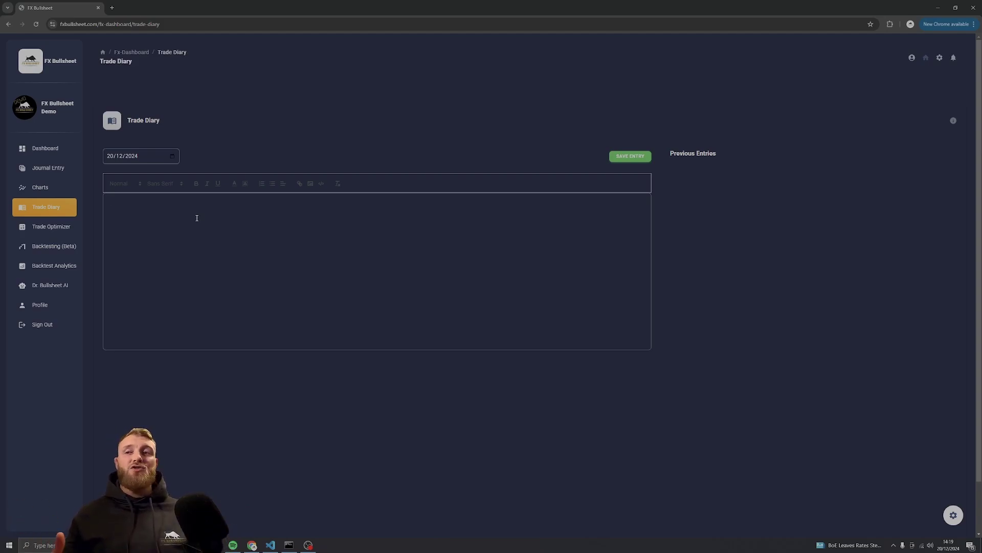
pyautogui.click(196, 218)
pyautogui.click(51, 148)
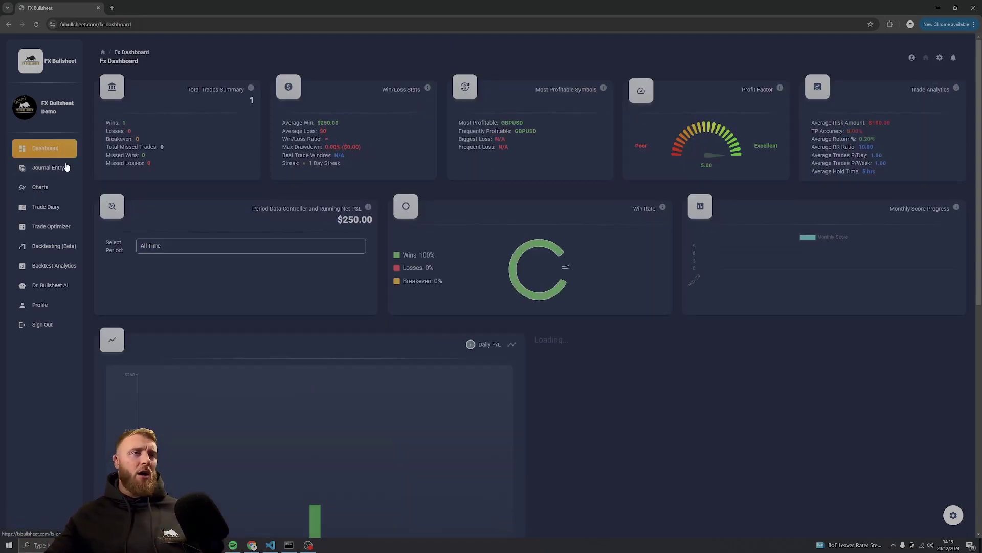
pyautogui.scroll(-10, 331, 305)
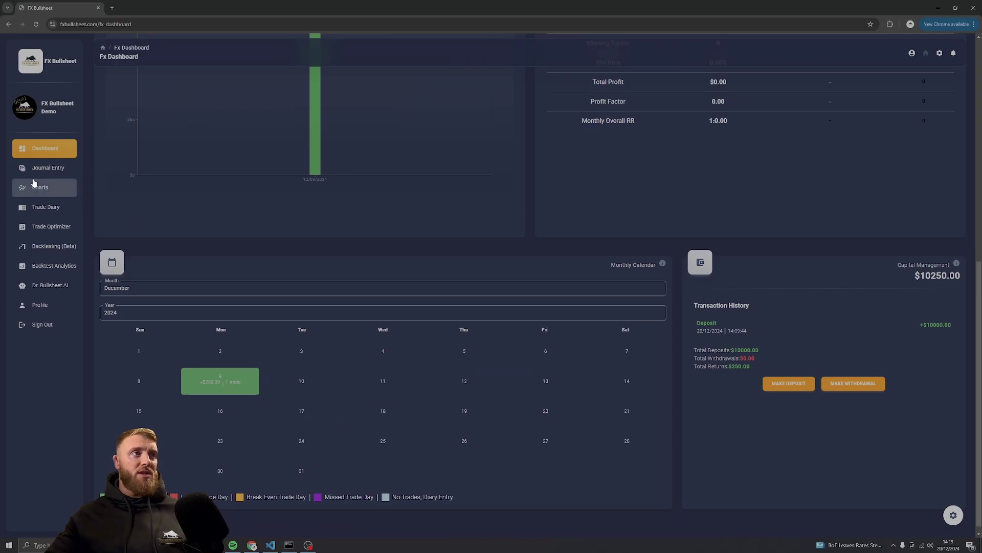
# - Write the trade diary entry "1st trade" for 09/12/2024 and save it
pyautogui.click(51, 207)
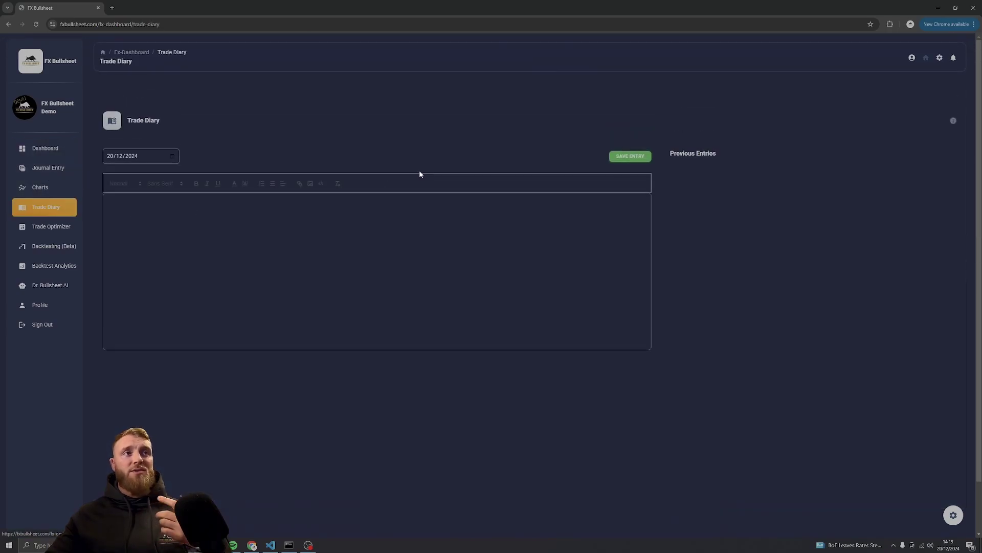
pyautogui.click(171, 156)
pyautogui.click(113, 220)
pyautogui.click(289, 227)
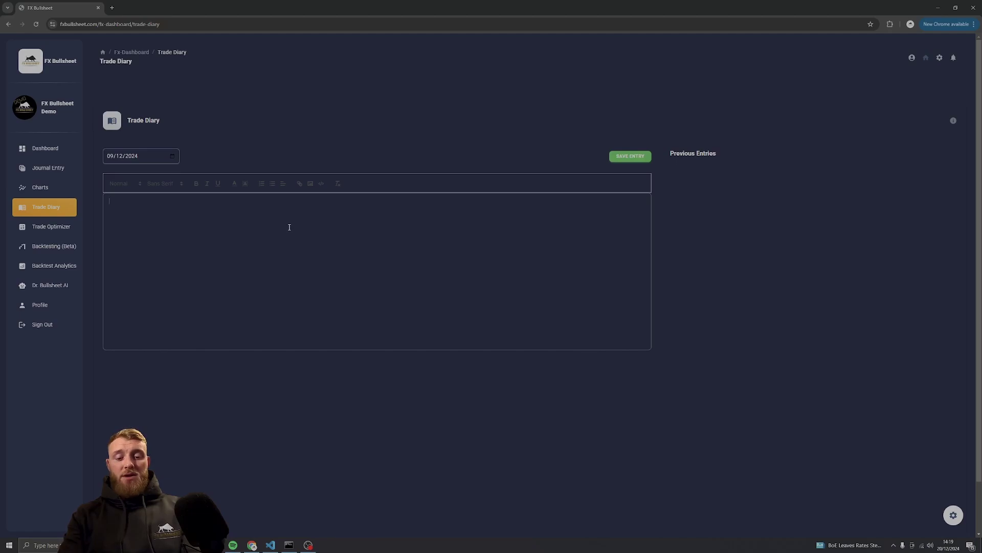
pyautogui.write('1st')
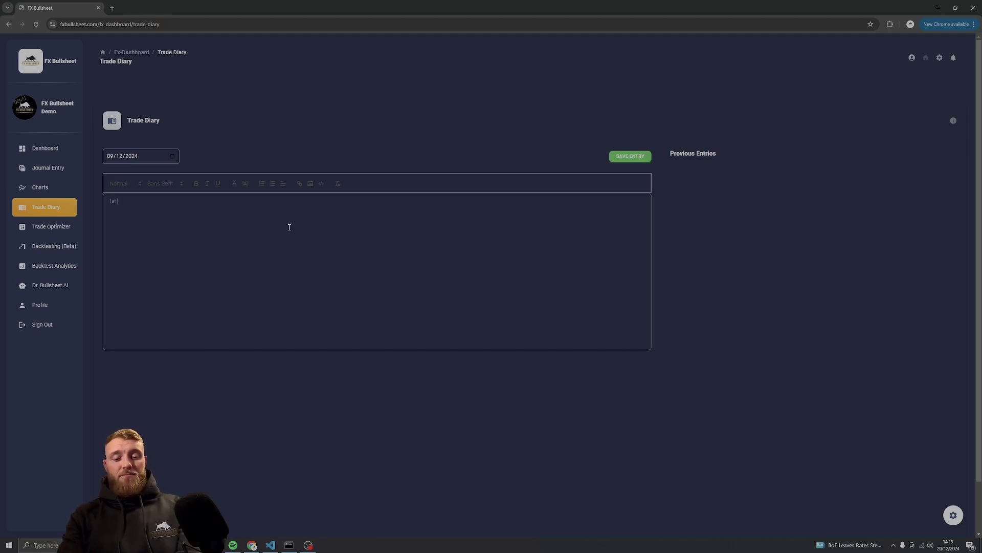
pyautogui.write(' trade')
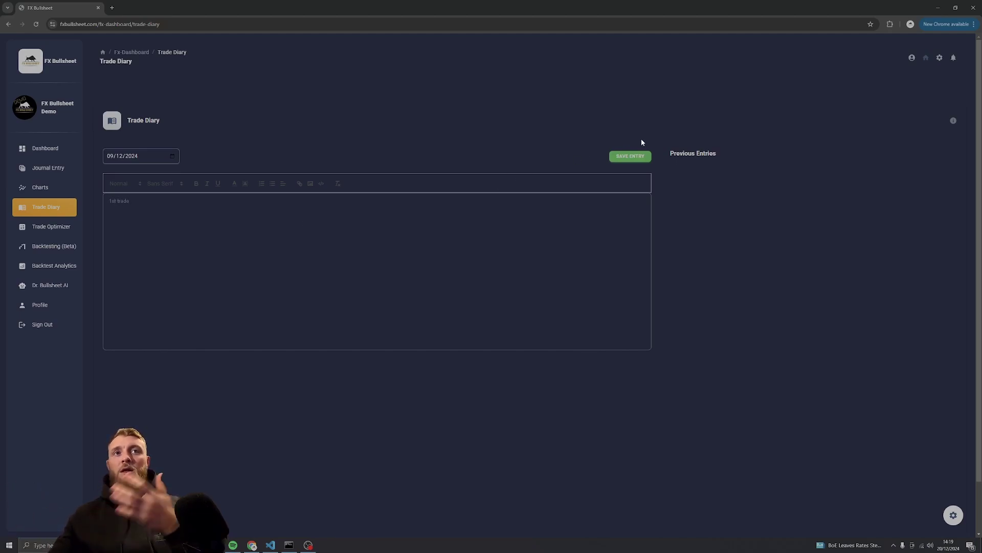
pyautogui.click(643, 158)
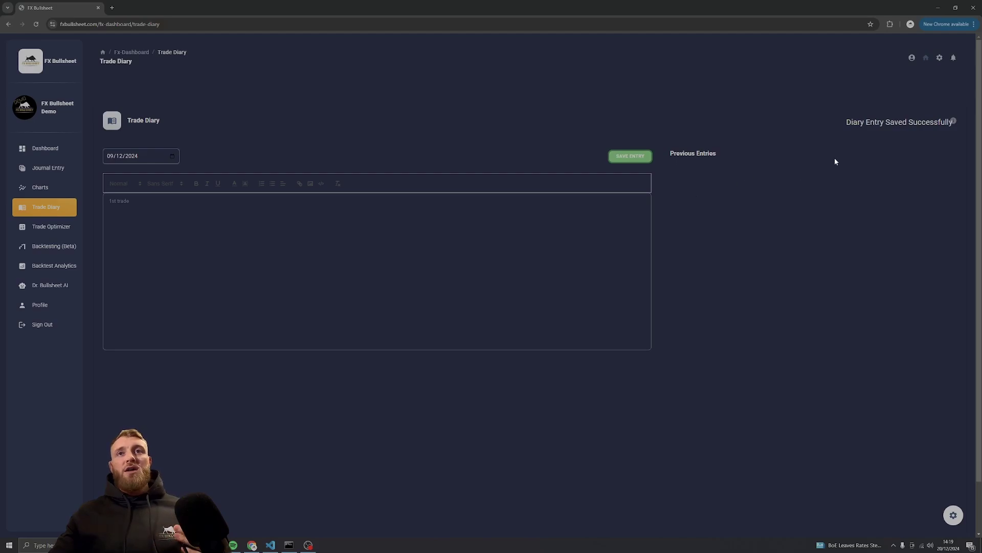
# - Check the diary entry of the 9 December trade day in the dashboard's monthly calendar and close the day's overview
pyautogui.click(51, 148)
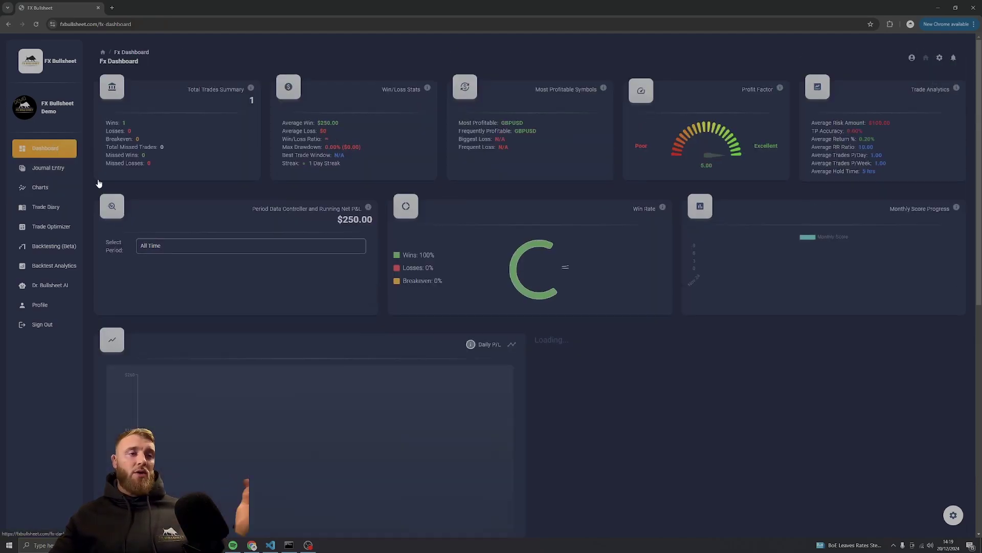
pyautogui.scroll(-5, 421, 324)
pyautogui.scroll(-4, 422, 323)
pyautogui.click(247, 390)
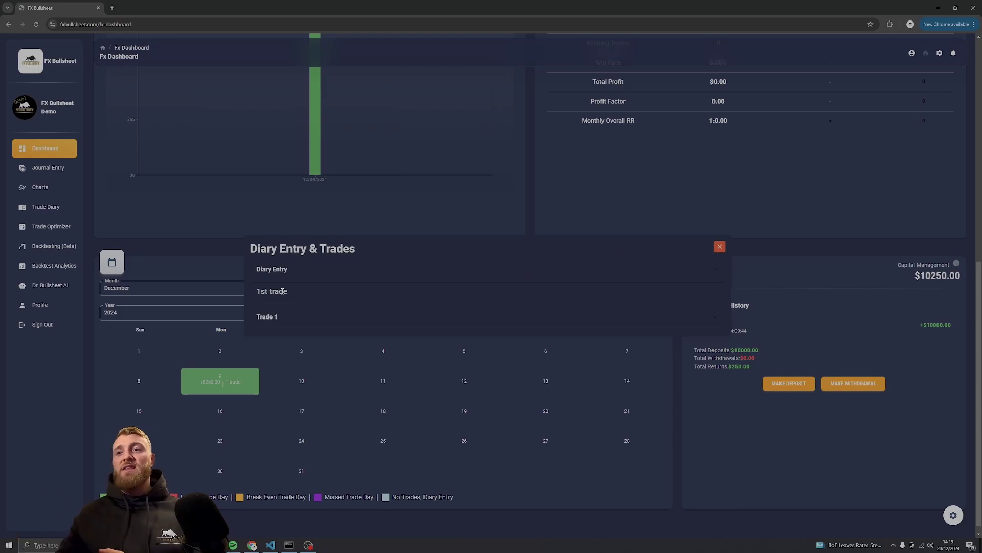
pyautogui.click(720, 246)
# - Expand the previous Trade Diary entries for 2024, December, down to the entry of day 09
pyautogui.click(40, 187)
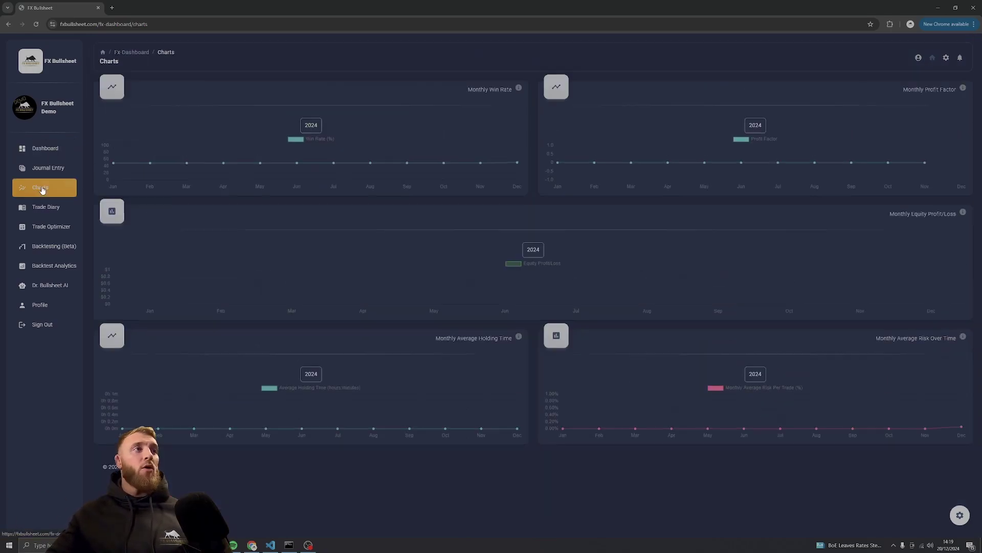
pyautogui.click(45, 208)
pyautogui.click(700, 184)
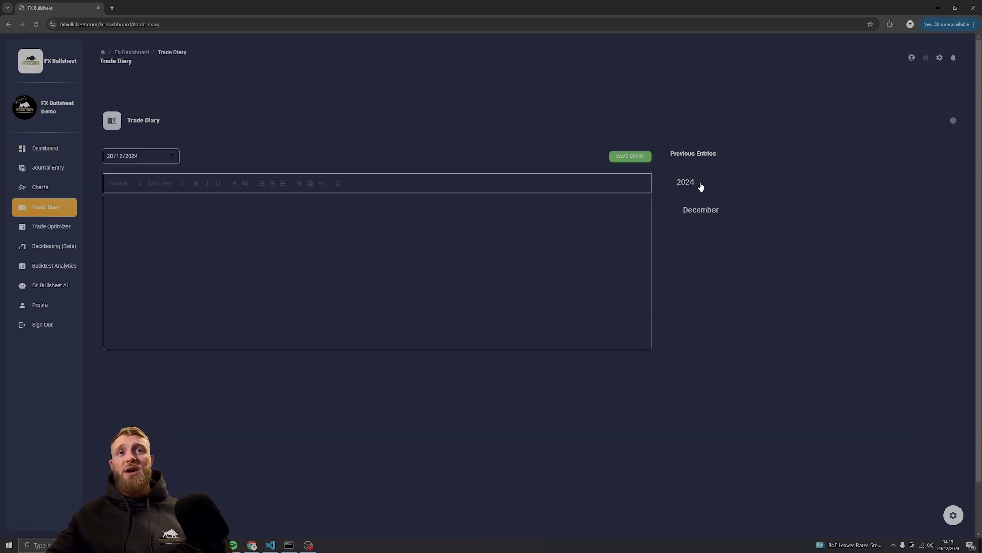
pyautogui.click(706, 212)
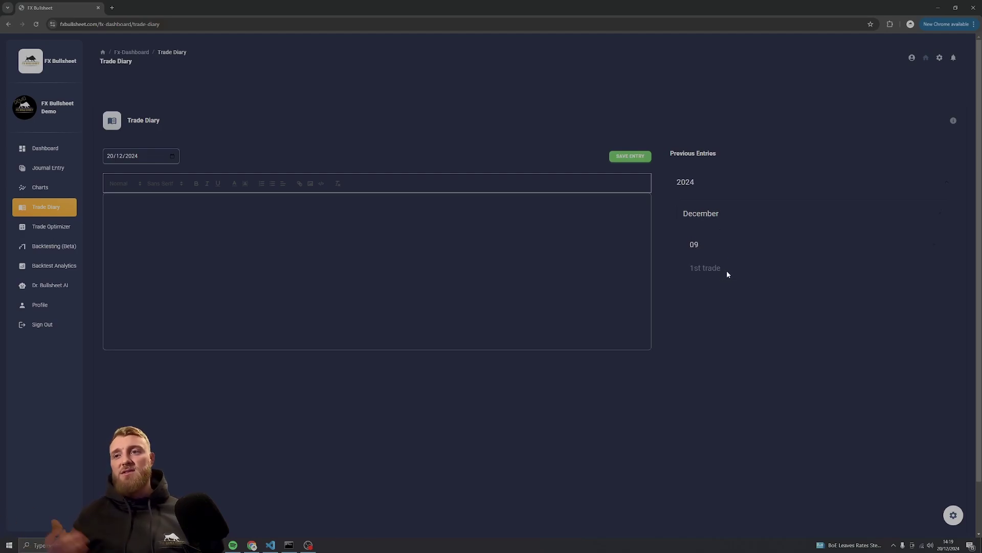
# - Set the Trade Diary date to 09/12/2024 to view the options for the saved entry
pyautogui.click(163, 155)
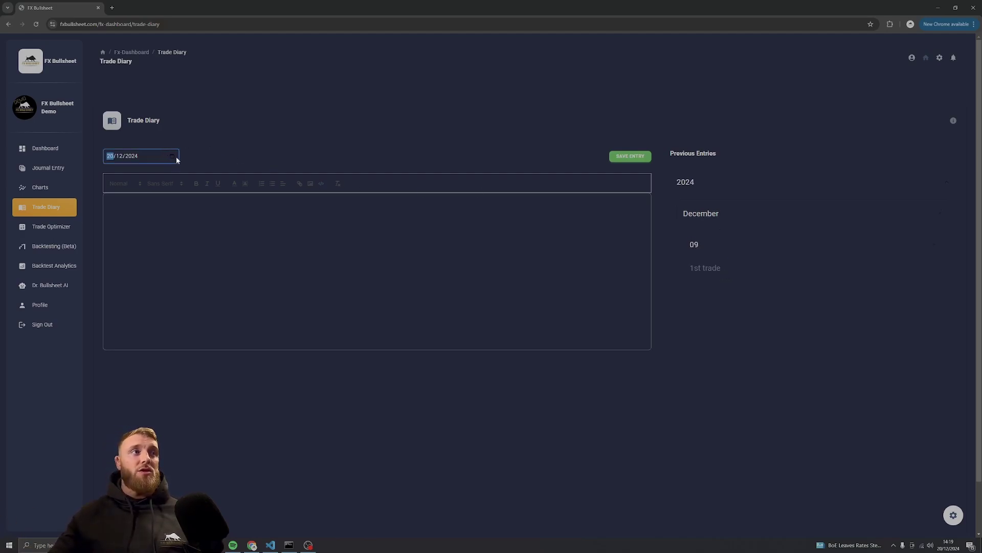
pyautogui.click(172, 159)
pyautogui.click(112, 218)
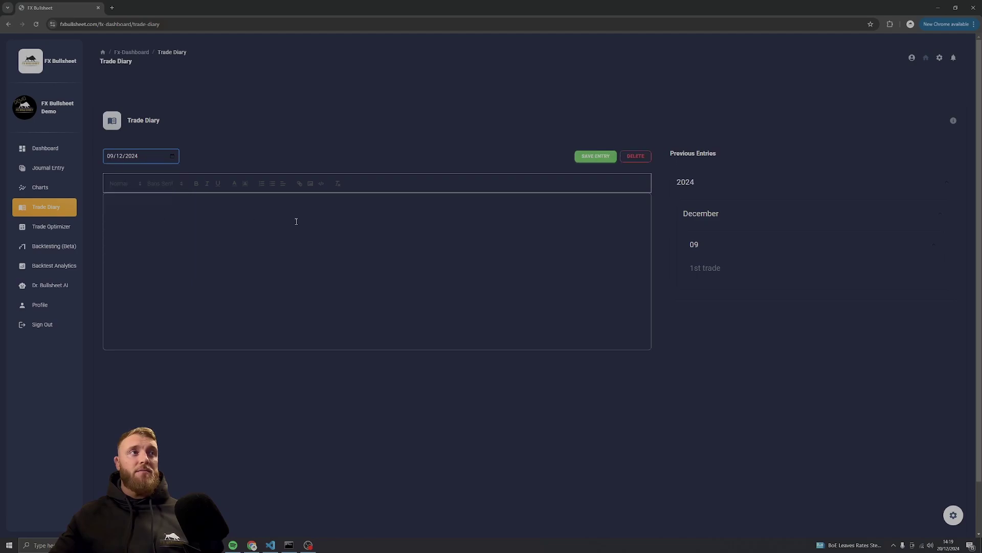
pyautogui.click(296, 226)
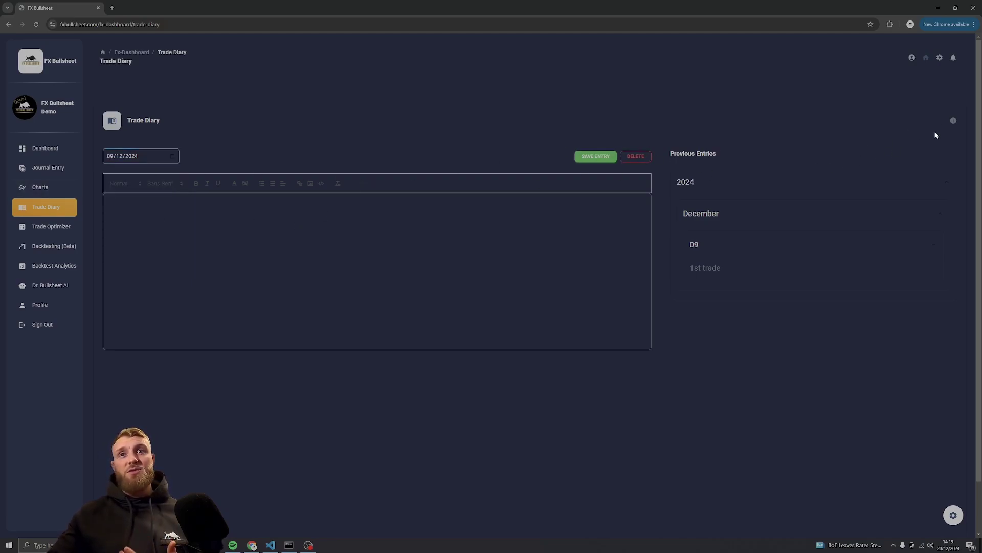
# - Upload the CSV file FTMO_Import_Example_Updated from Downloads on the Journal Entry page
pyautogui.click(55, 188)
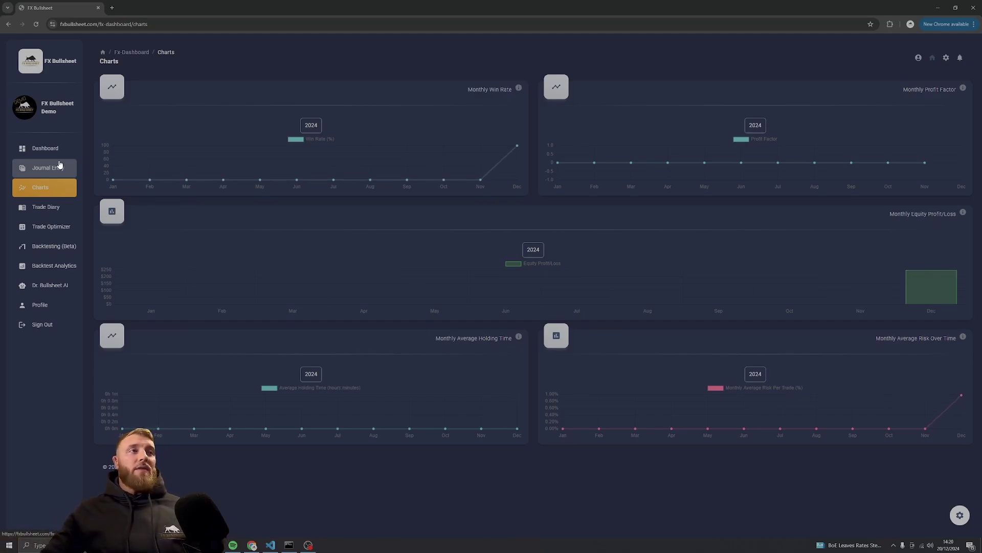
pyautogui.click(60, 168)
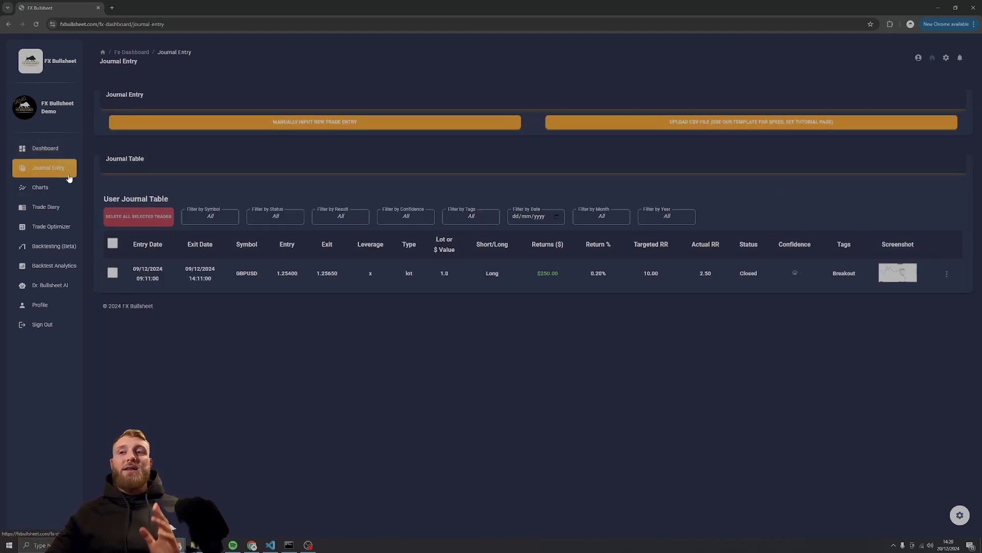
pyautogui.click(677, 123)
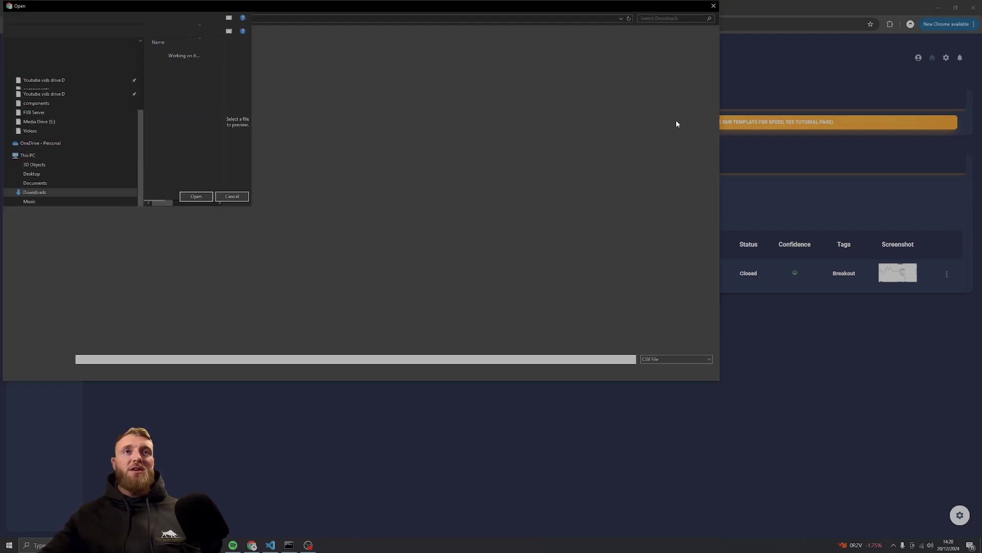
pyautogui.click(151, 53)
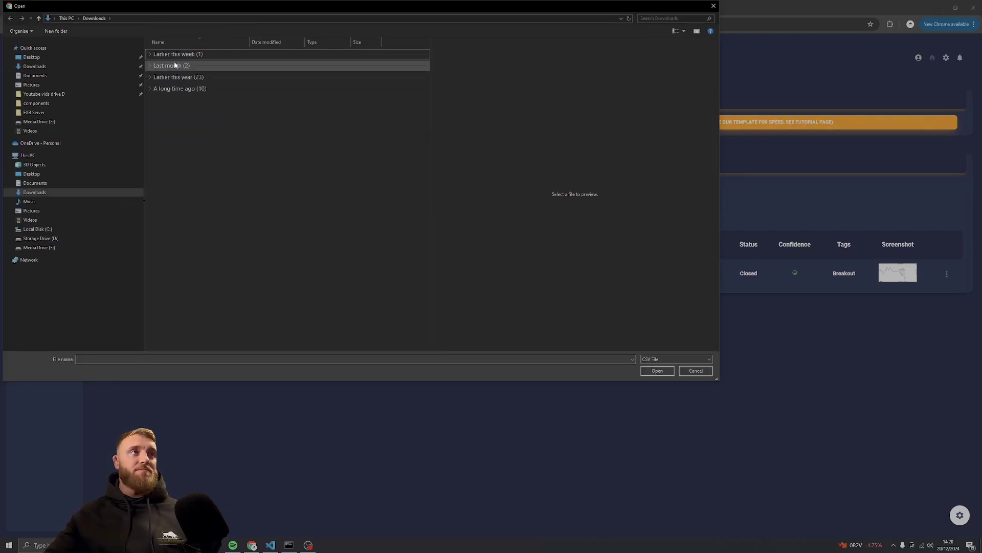
pyautogui.click(169, 54)
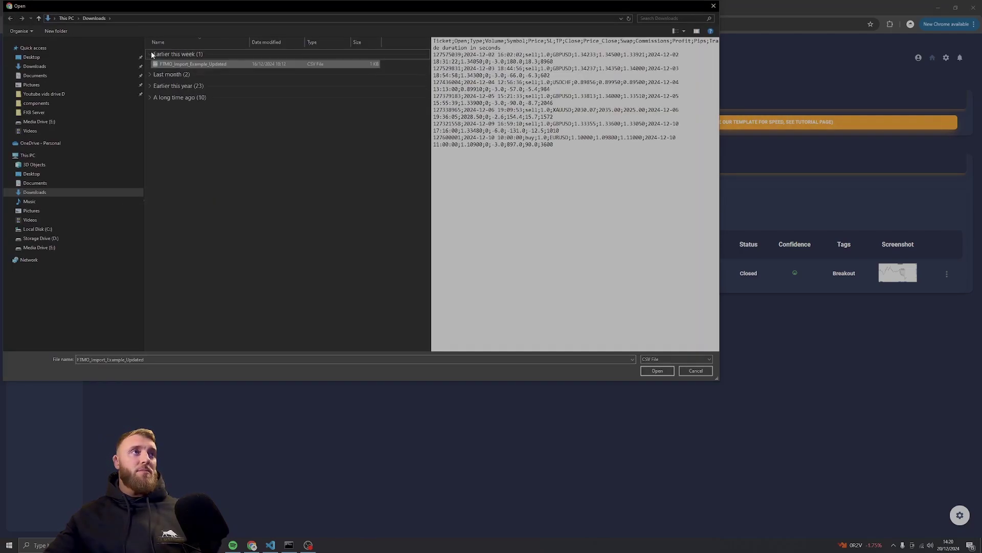
pyautogui.click(193, 64)
pyautogui.click(657, 373)
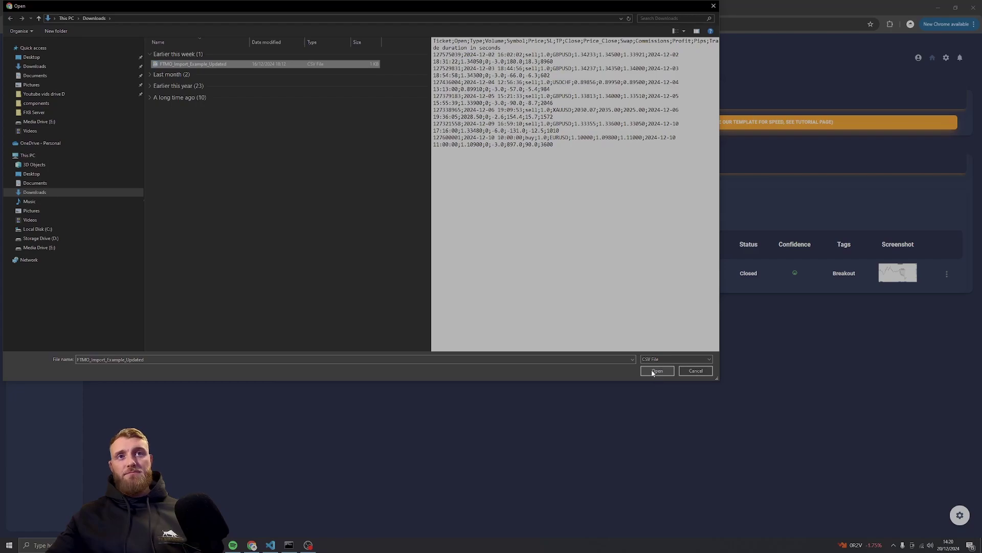
pyautogui.click(665, 371)
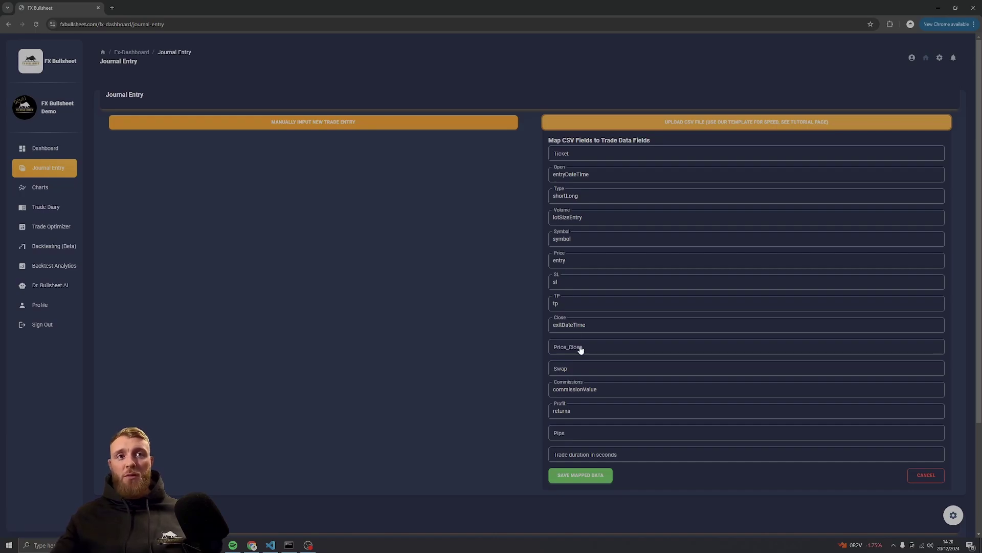
# - Map the CSV field Price_Close to exit and save the mapped trade data
pyautogui.click(575, 368)
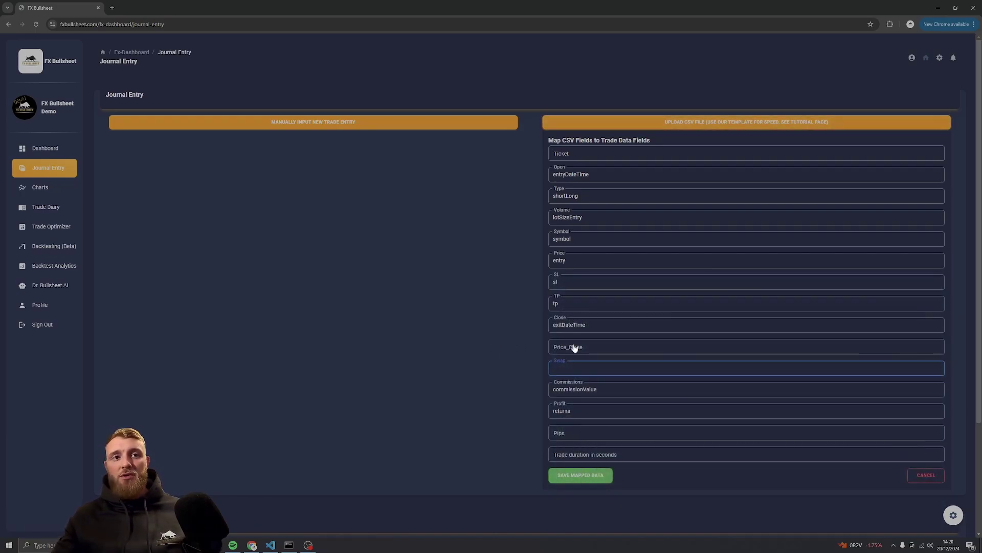
pyautogui.click(577, 347)
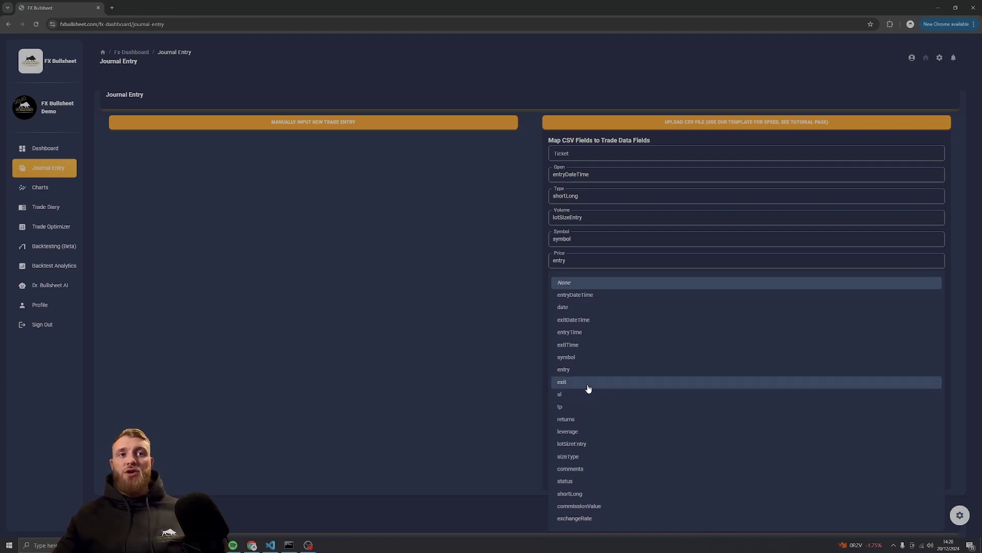
pyautogui.click(589, 389)
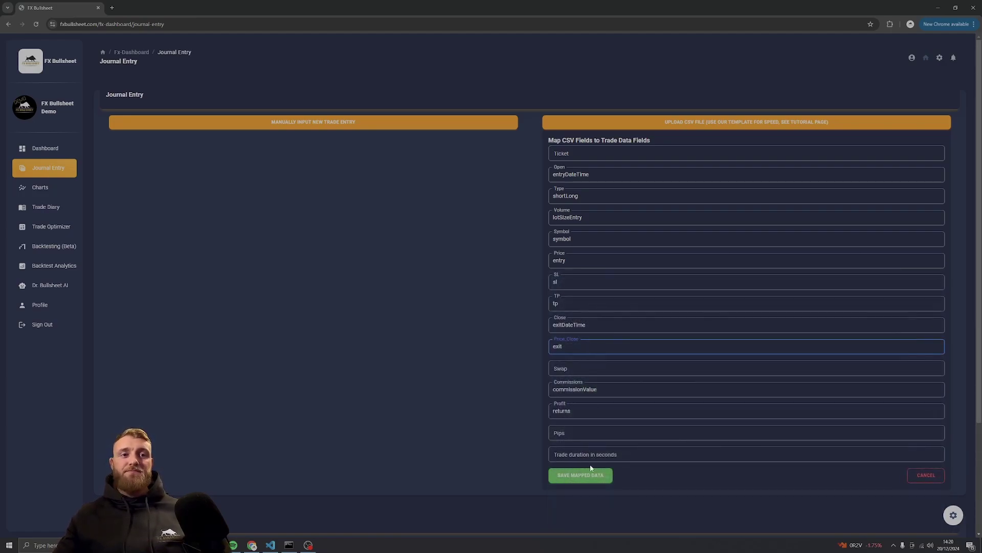
pyautogui.click(585, 474)
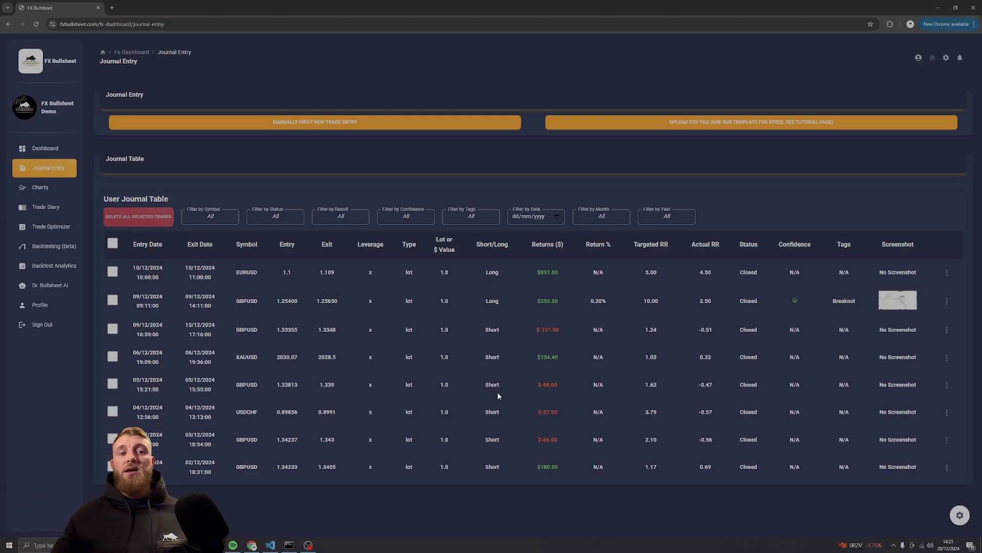
# - Open the imported GBPUSD short trade of 09/12/2024 16:59 for editing and update it with its values as imported
pyautogui.click(946, 330)
pyautogui.click(934, 364)
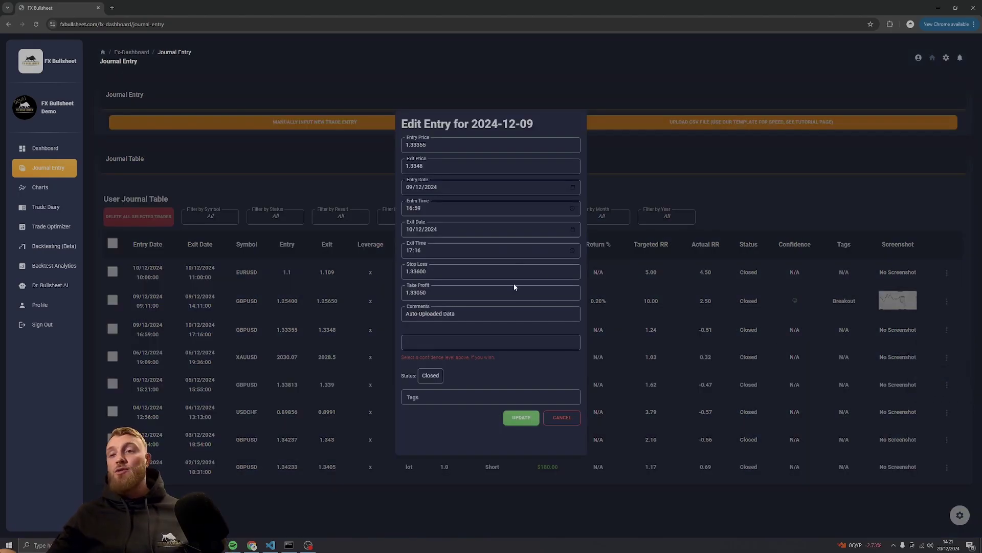
pyautogui.click(529, 422)
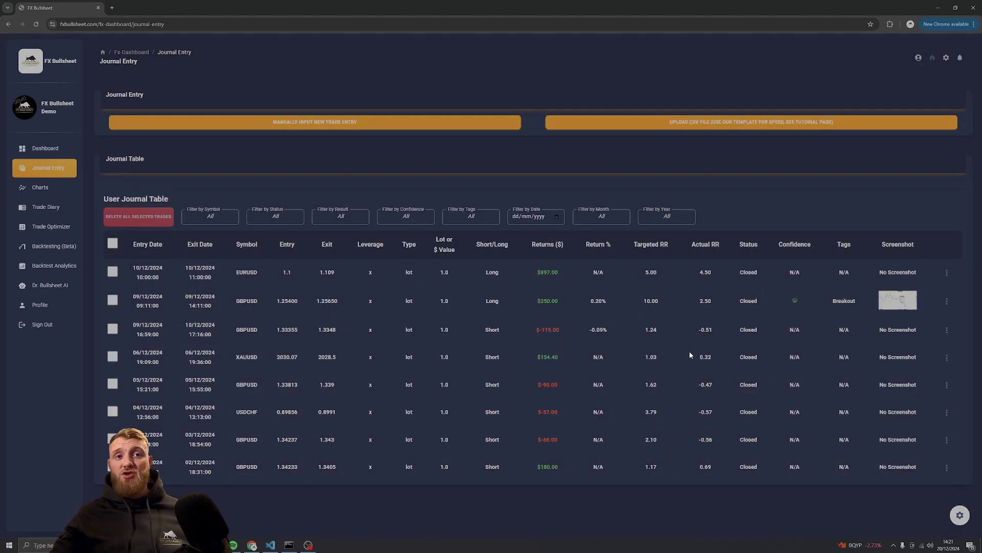
# - Update the XAUUSD trade of 06/12/2024 and the EURUSD trade of 10/12/2024 with their values as imported
pyautogui.click(946, 357)
pyautogui.click(934, 390)
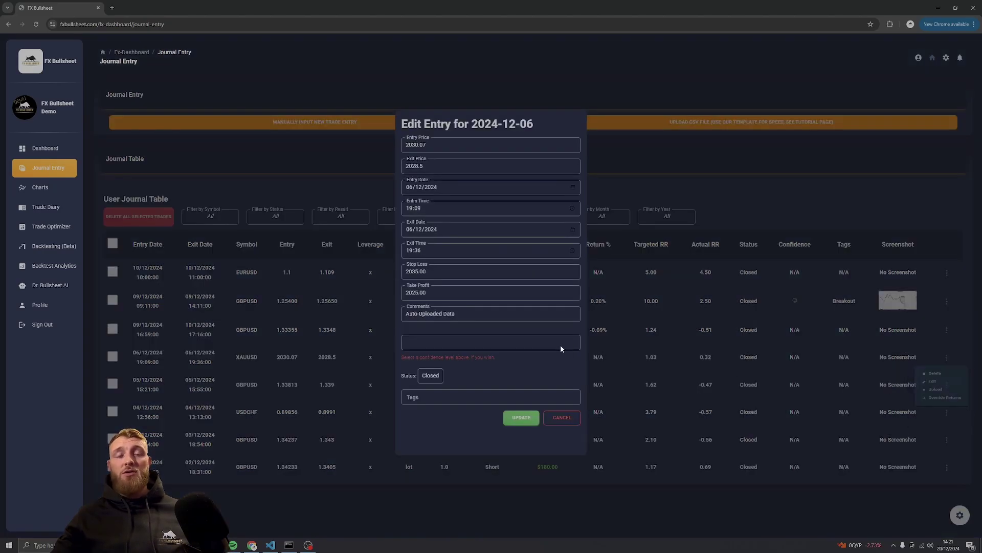
pyautogui.click(510, 414)
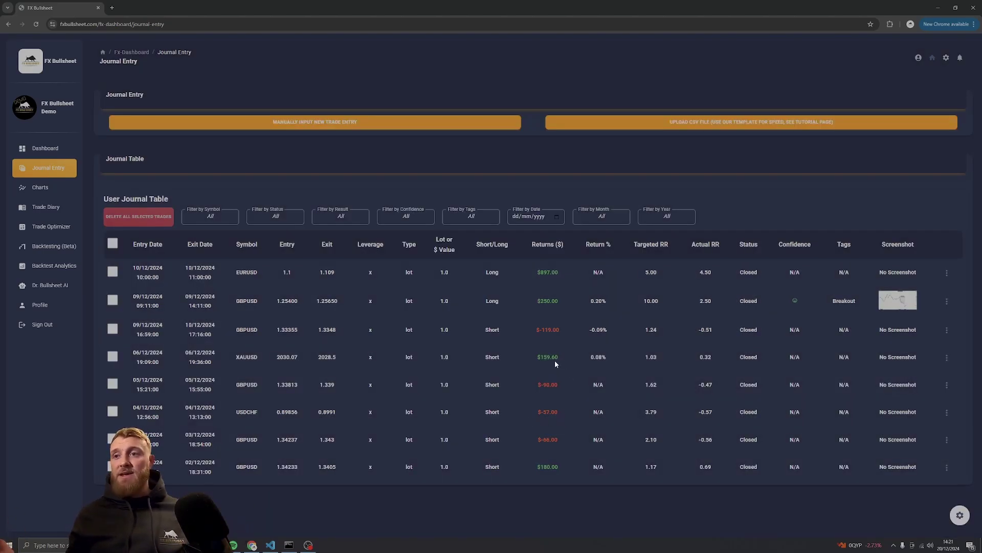
pyautogui.click(946, 272)
pyautogui.click(934, 305)
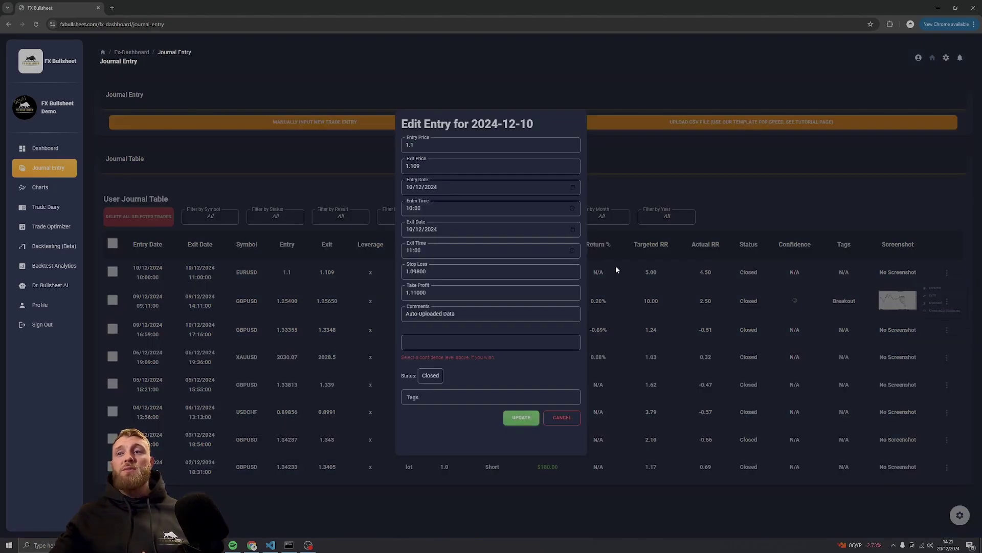
pyautogui.click(518, 417)
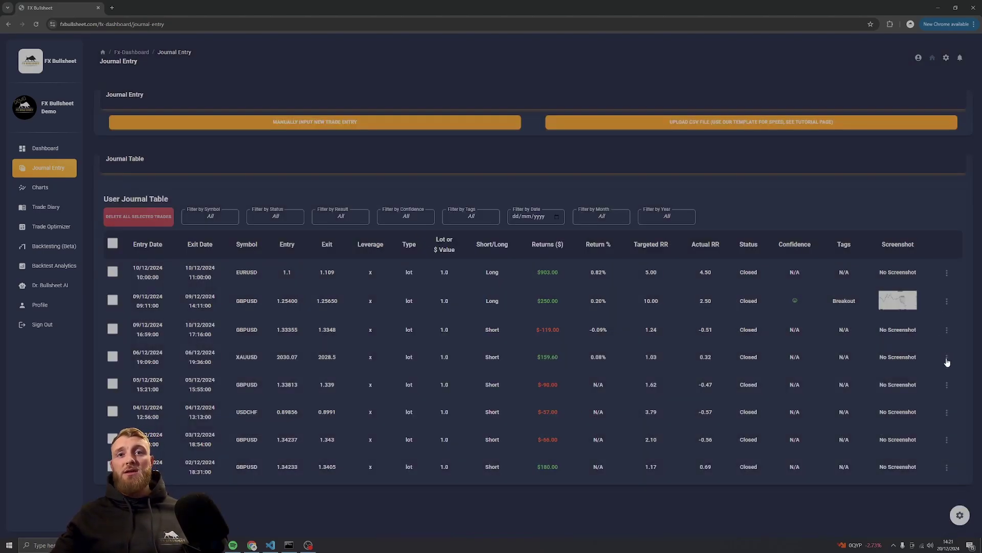
# - Update the GBPUSD trade of 05/12/2024 and the USDCHF trade of 04/12/2024 with their values as imported
pyautogui.click(947, 385)
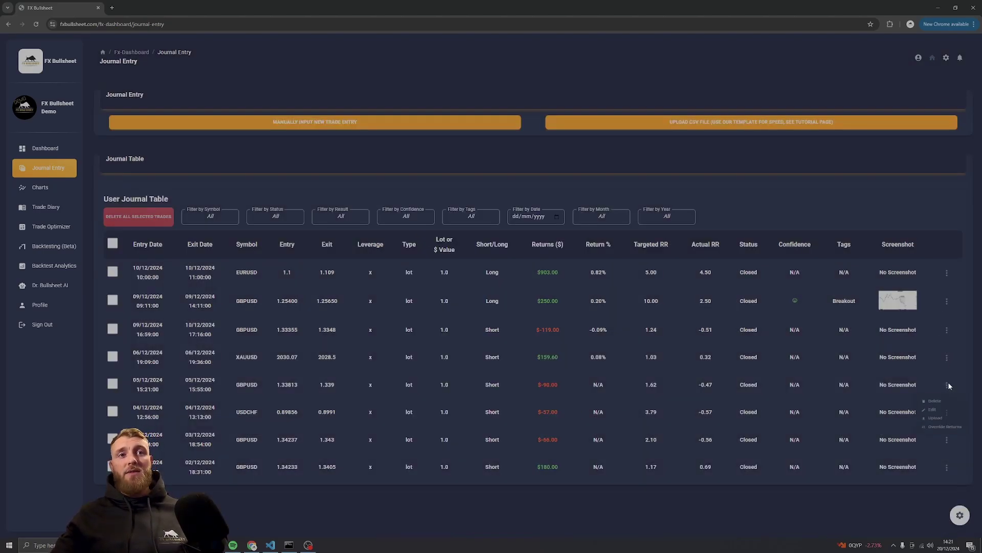
pyautogui.click(939, 423)
pyautogui.click(520, 417)
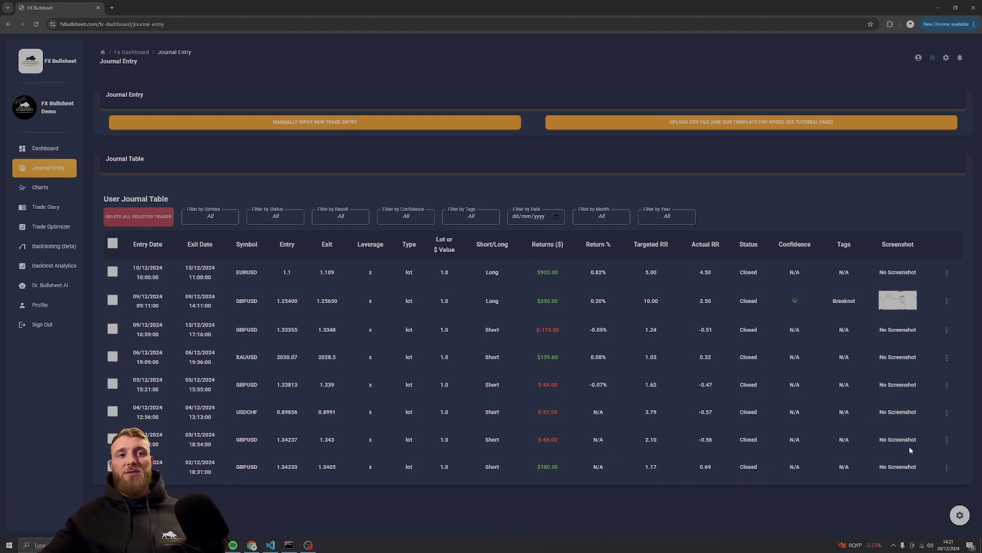
pyautogui.click(947, 412)
pyautogui.click(936, 443)
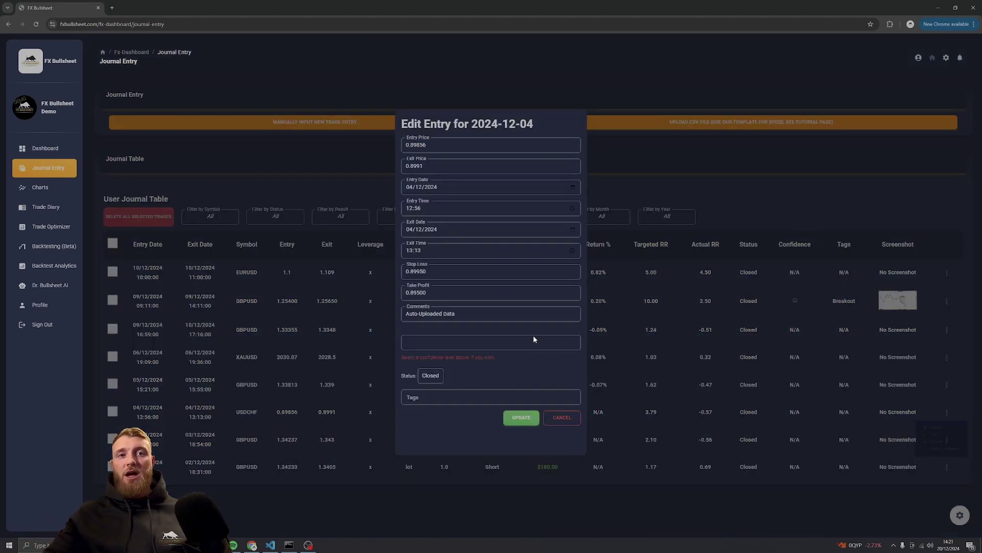
pyautogui.click(520, 418)
# - Open the GBPUSD short trade of 02/12/2024 for editing and update it with its values as imported
pyautogui.click(947, 467)
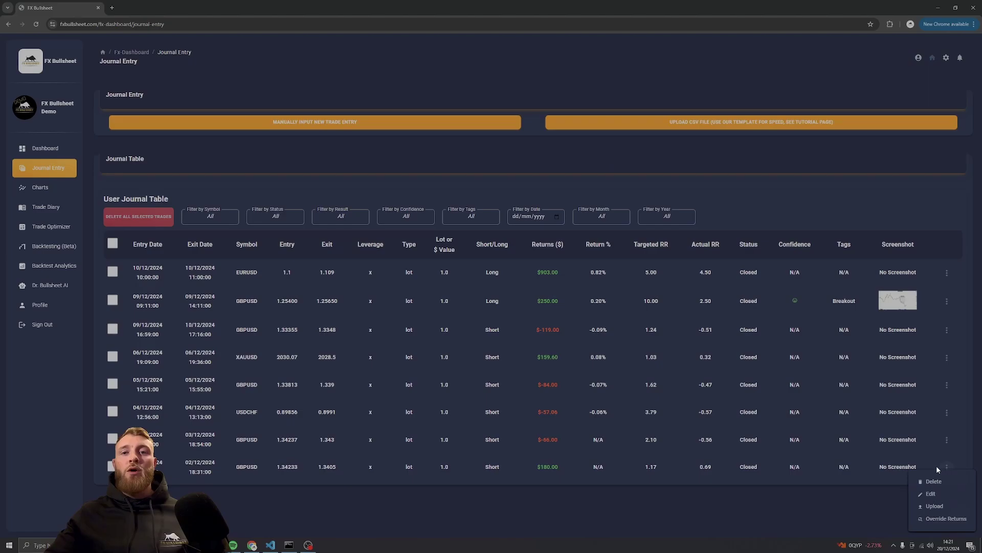
pyautogui.click(936, 496)
pyautogui.click(517, 417)
# - Set the confidence level of the GBPUSD trade of 03/12/2024 to Medium and update the entry
pyautogui.click(946, 440)
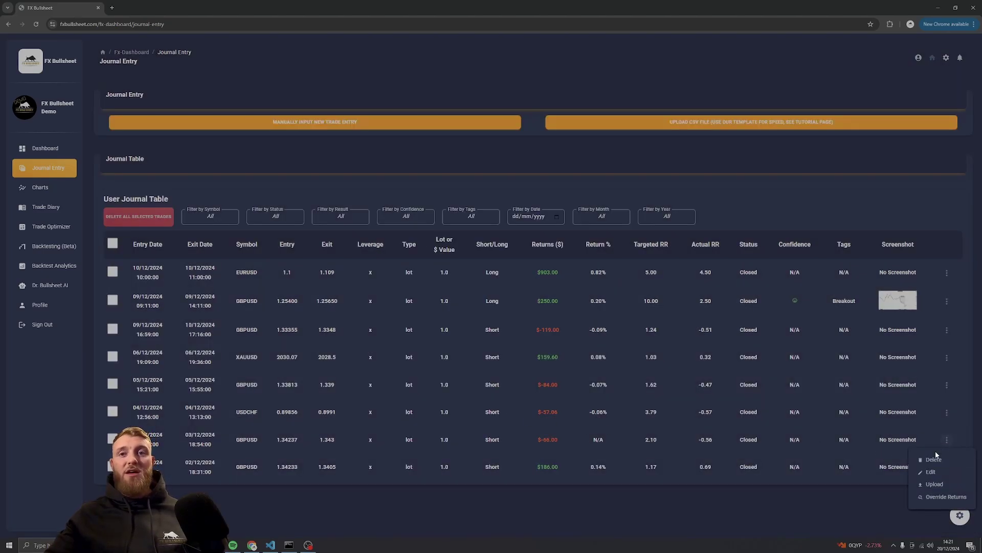
pyautogui.click(936, 473)
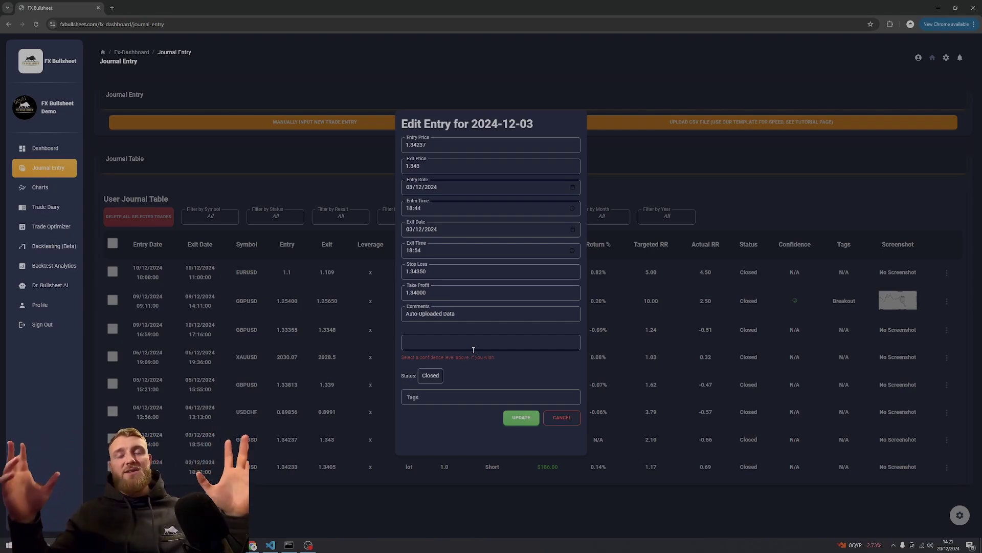
pyautogui.click(445, 340)
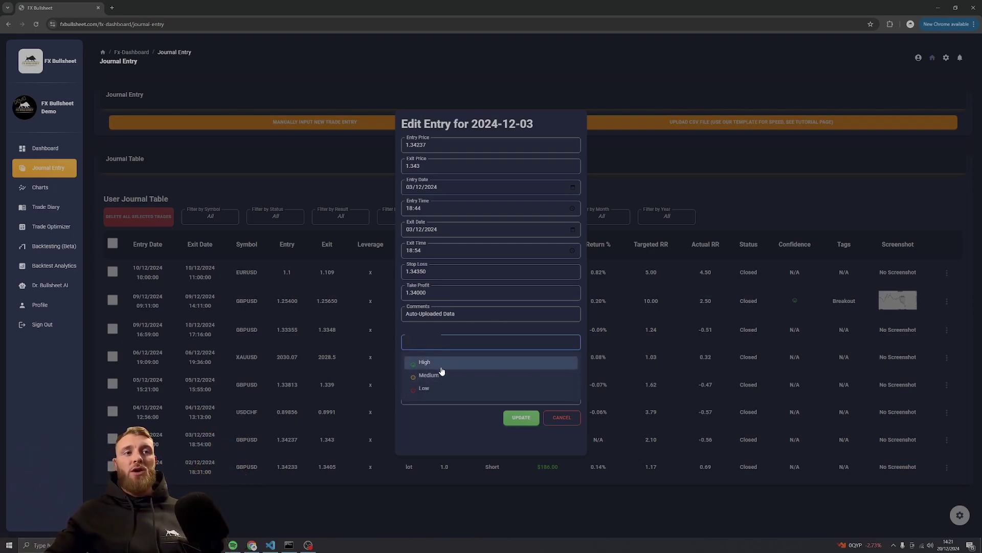
pyautogui.click(442, 375)
pyautogui.click(521, 416)
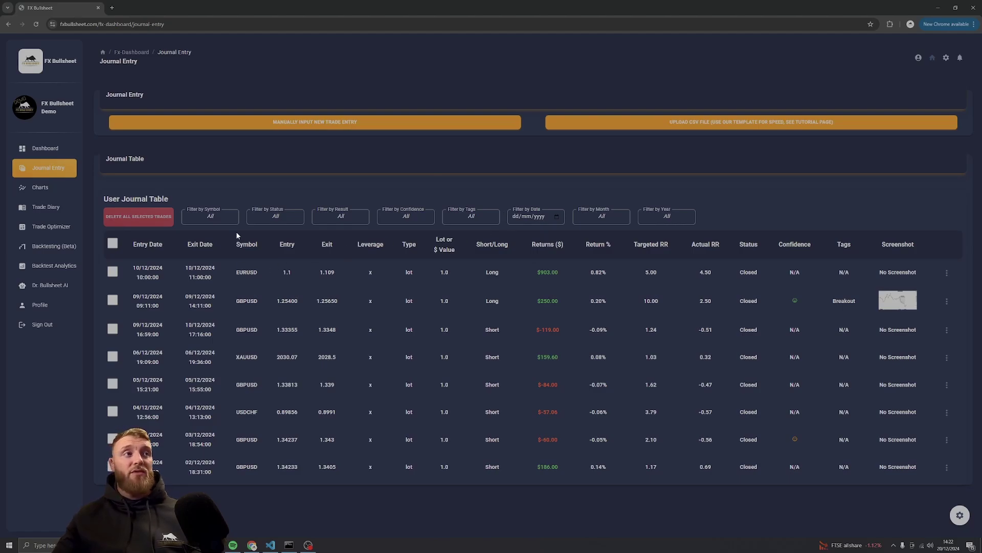
# - Select all trades in the journal table, clear the selection, and view the options for the EURUSD trade
pyautogui.click(113, 244)
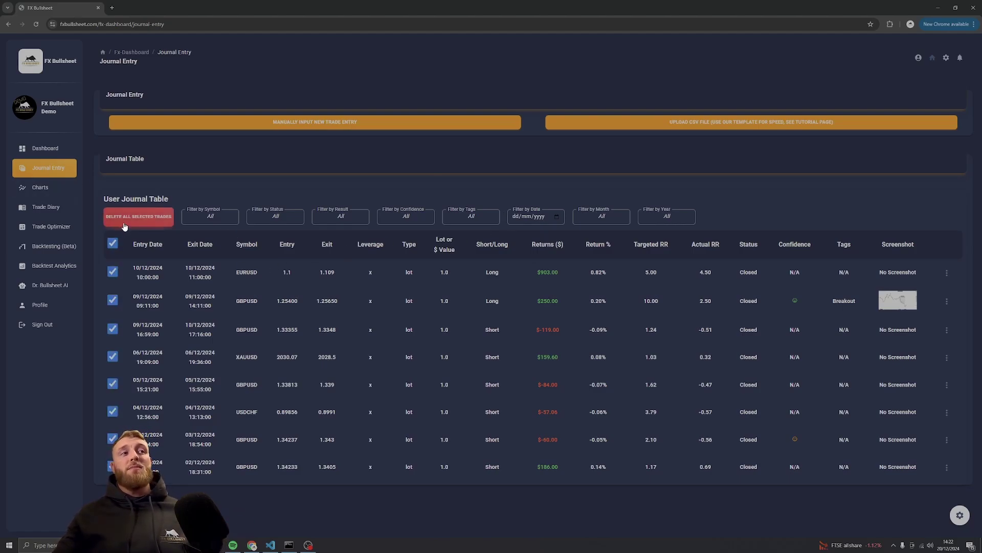
pyautogui.click(112, 244)
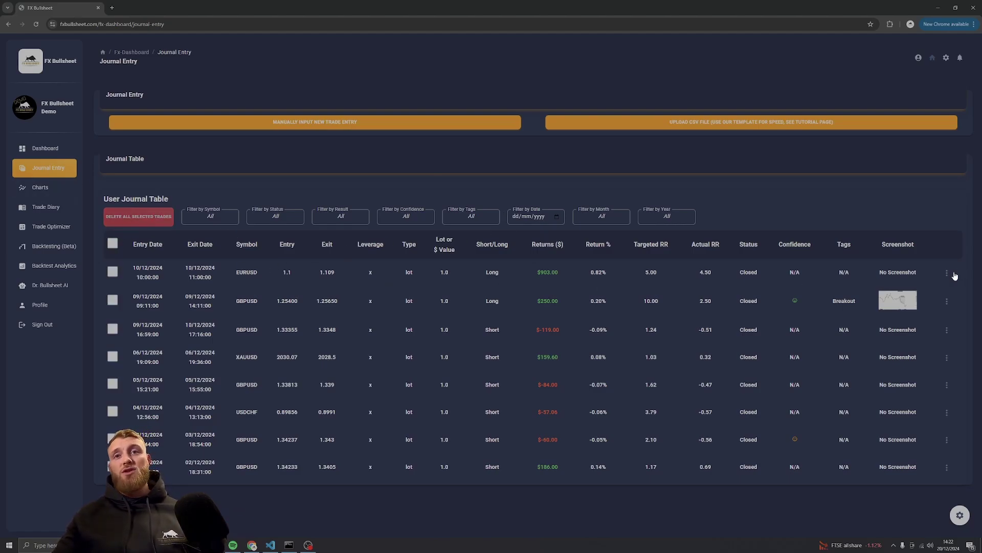
pyautogui.click(947, 272)
pyautogui.click(804, 289)
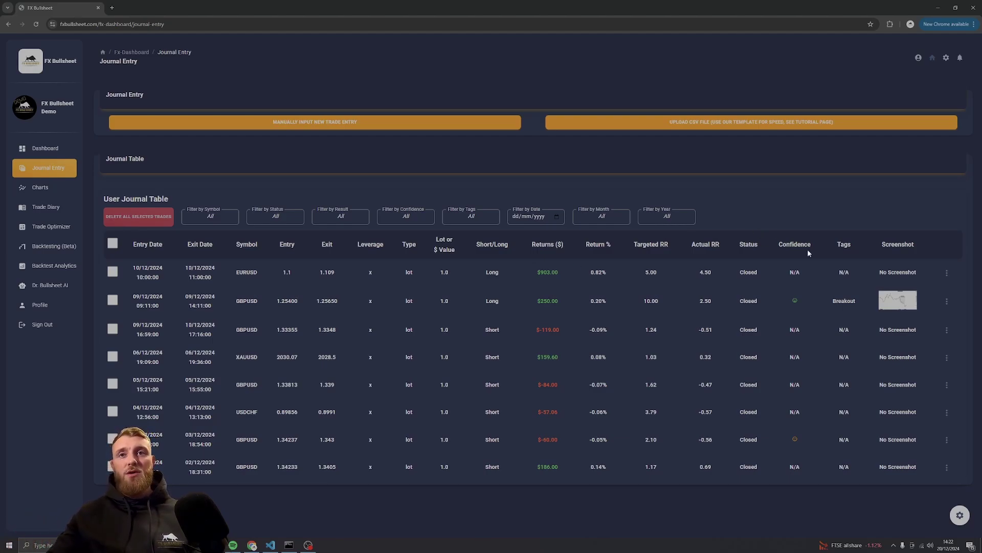
# - Override the dollar return of the EURUSD trade of 10/12/2024 with 902
pyautogui.click(946, 273)
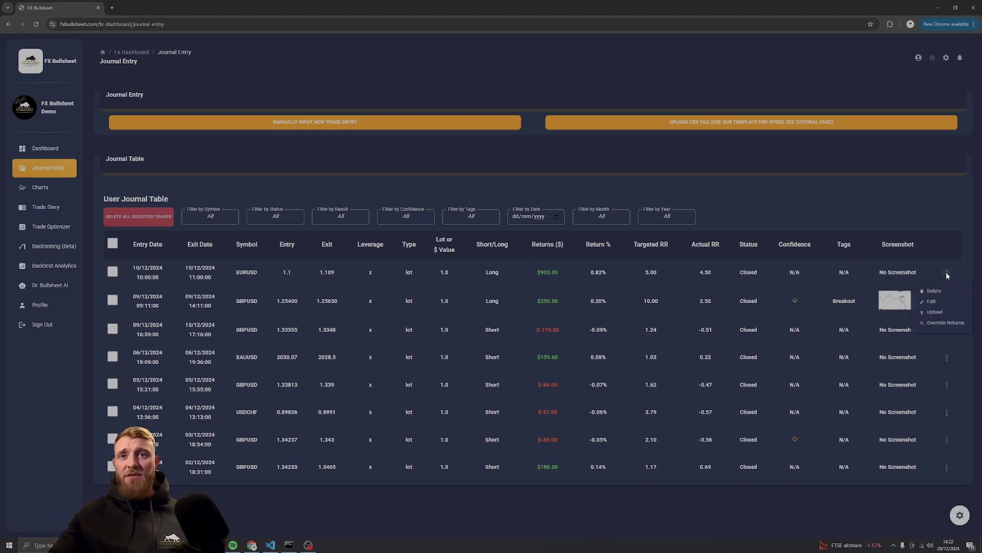
pyautogui.click(945, 330)
pyautogui.click(525, 81)
pyautogui.click(461, 288)
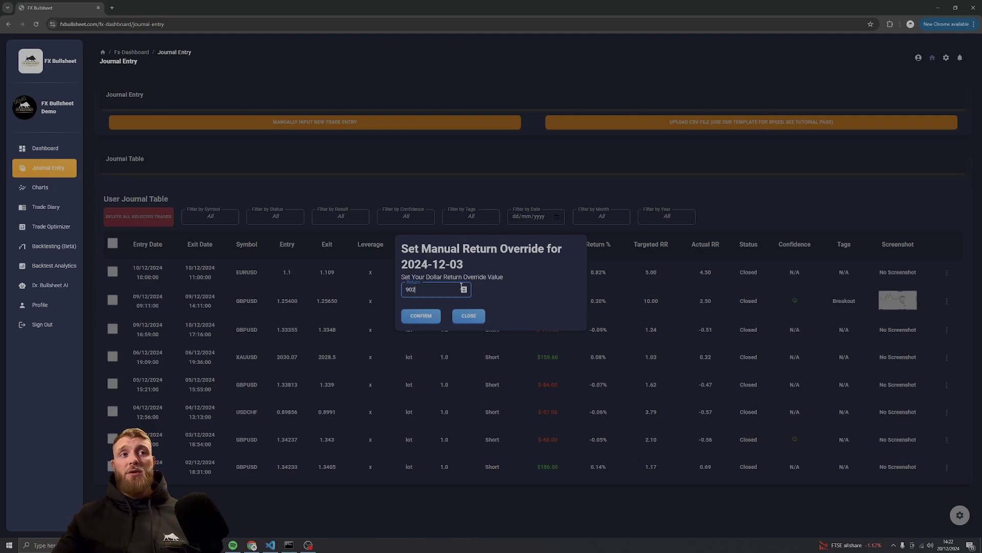
pyautogui.click(422, 317)
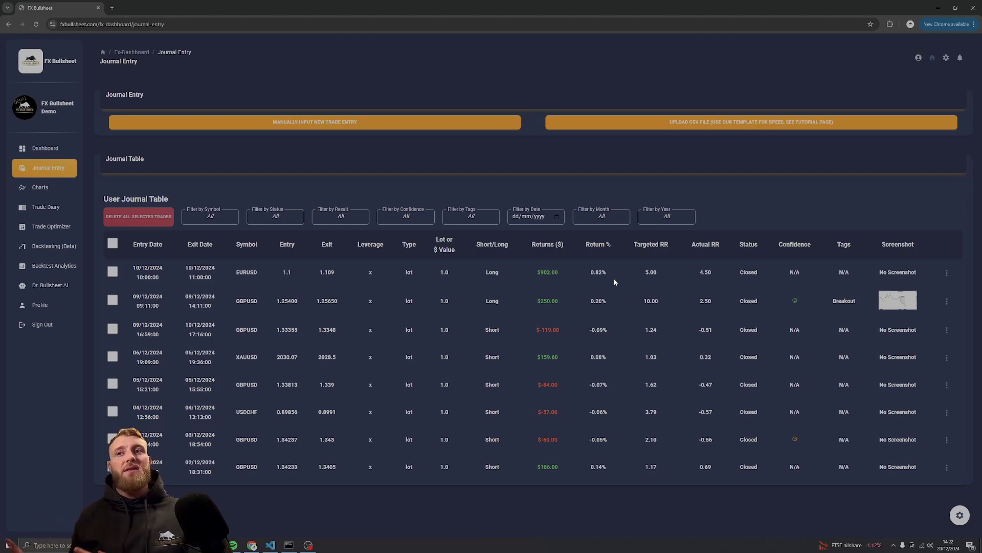
# - Open the dashboard and review the trade analytics, most profitable symbols, daily P/L chart and monthly calendar
pyautogui.click(51, 151)
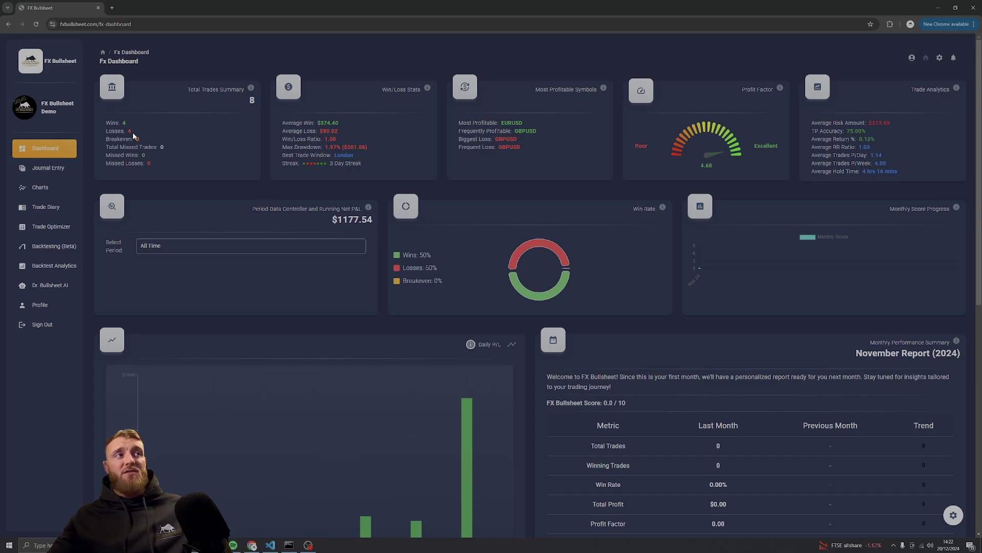
pyautogui.rightClick(419, 255)
pyautogui.click(437, 244)
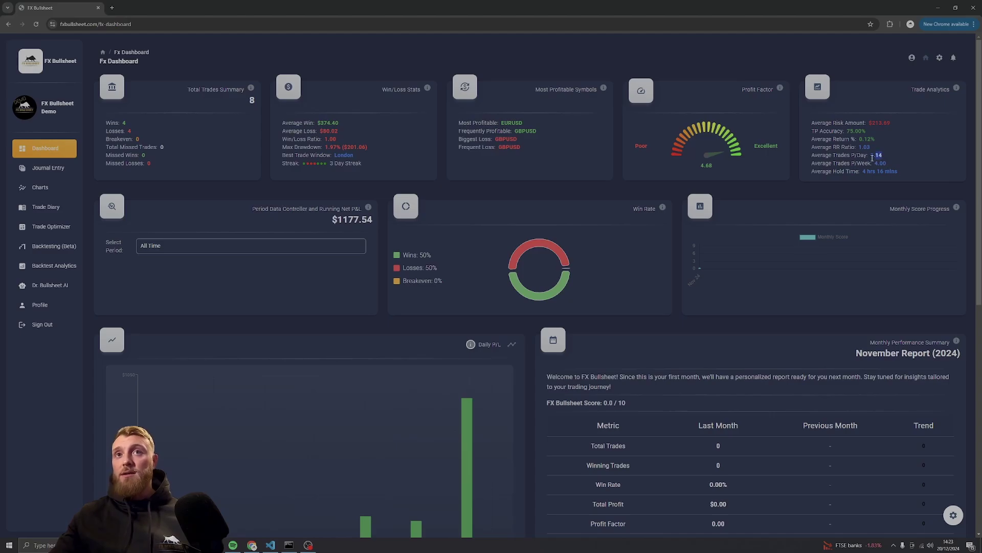
pyautogui.moveTo(883, 155); pyautogui.dragTo(855, 156)
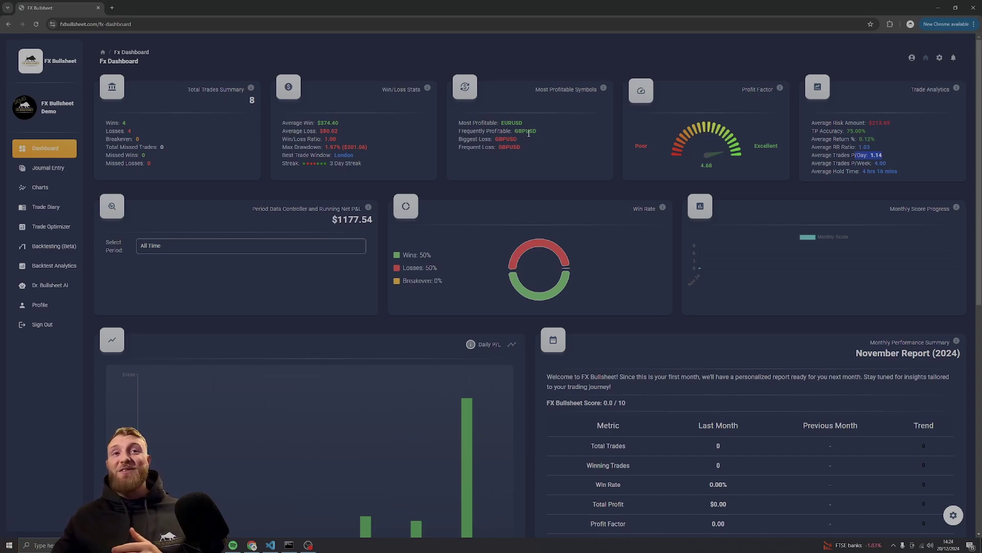
pyautogui.moveTo(531, 125); pyautogui.dragTo(479, 122)
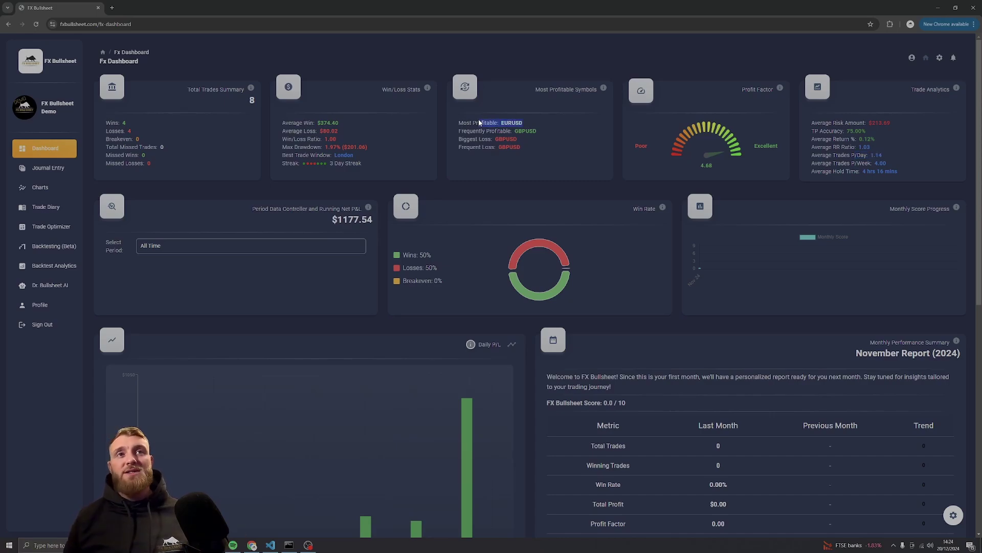
pyautogui.click(681, 249)
pyautogui.scroll(-3, 650, 252)
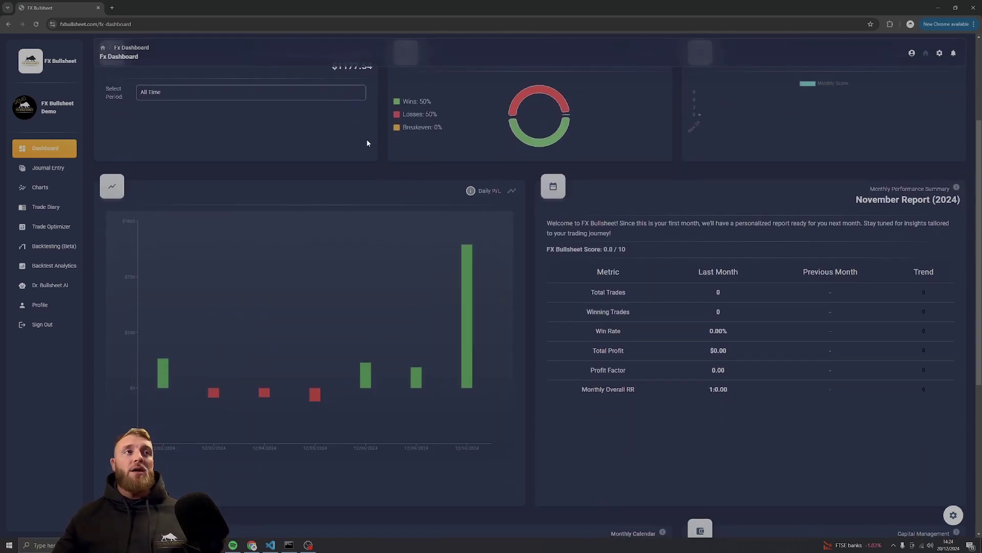
pyautogui.scroll(3, 366, 142)
pyautogui.scroll(-5, 361, 255)
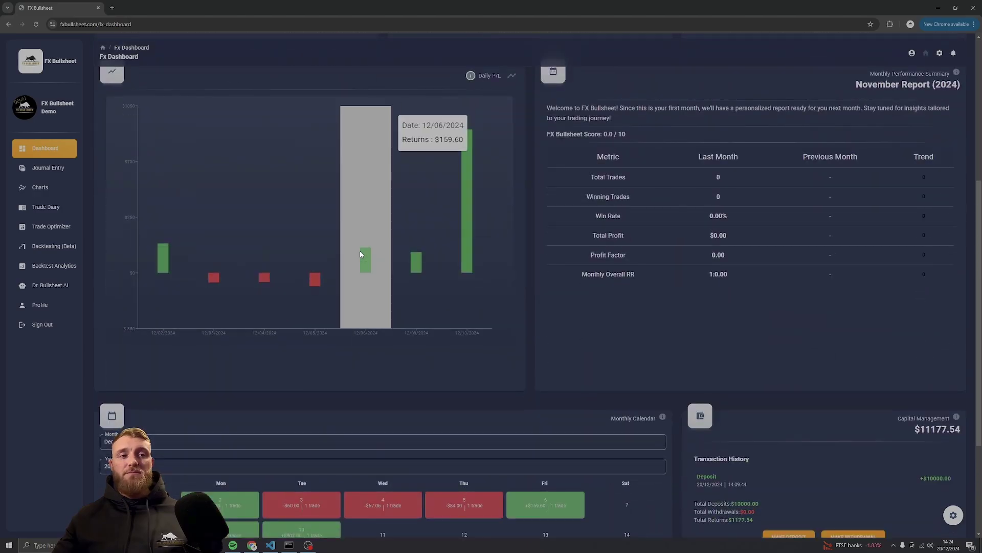
pyautogui.scroll(-3, 360, 255)
pyautogui.scroll(4, 363, 387)
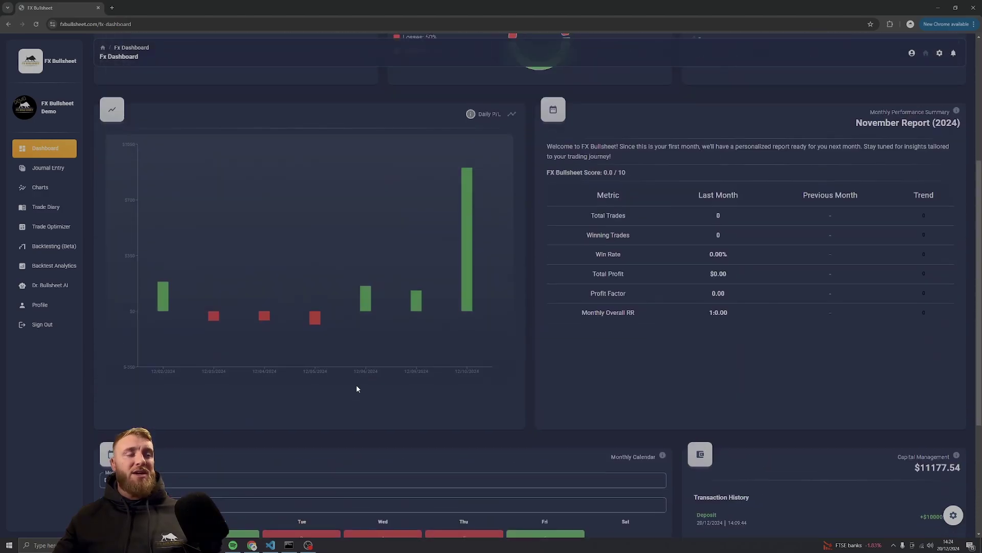
pyautogui.scroll(5, 357, 389)
# - Filter the dashboard statistics by This Week, and switch the period to Pick Month with December
pyautogui.click(333, 246)
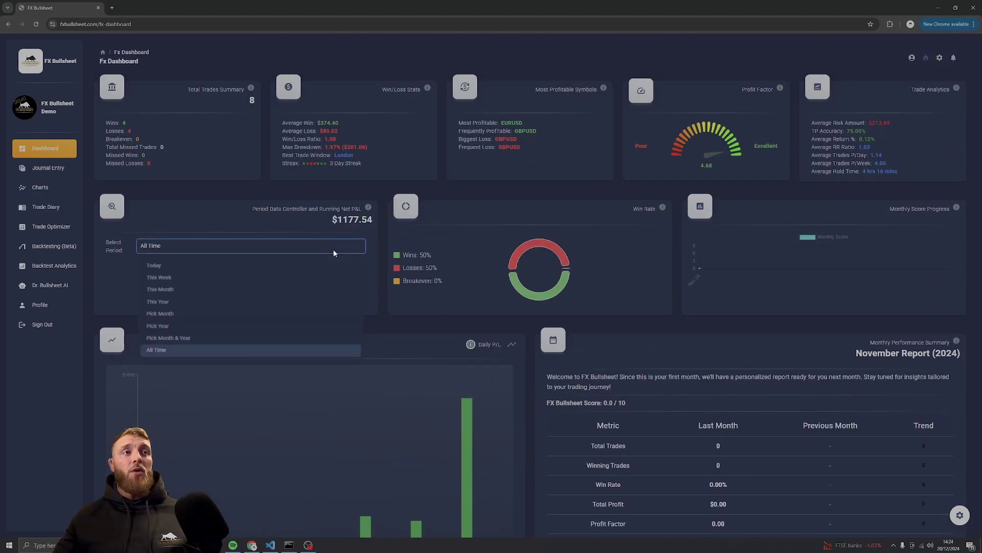
pyautogui.click(233, 278)
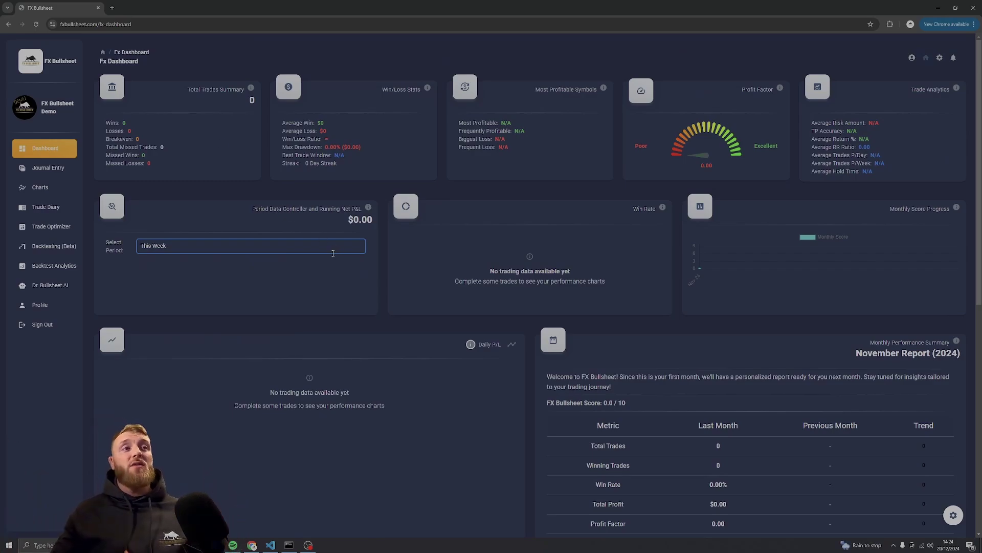
pyautogui.click(283, 249)
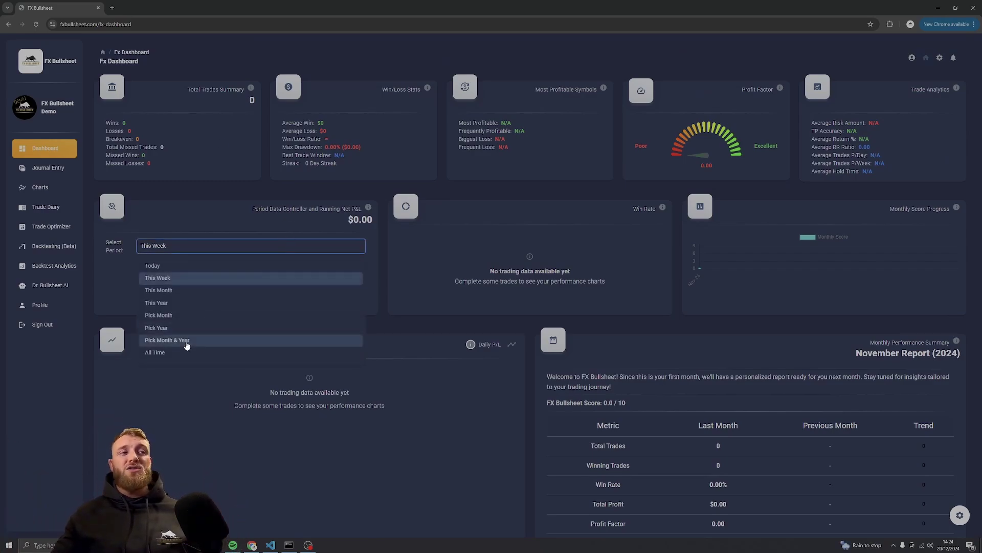
pyautogui.click(188, 315)
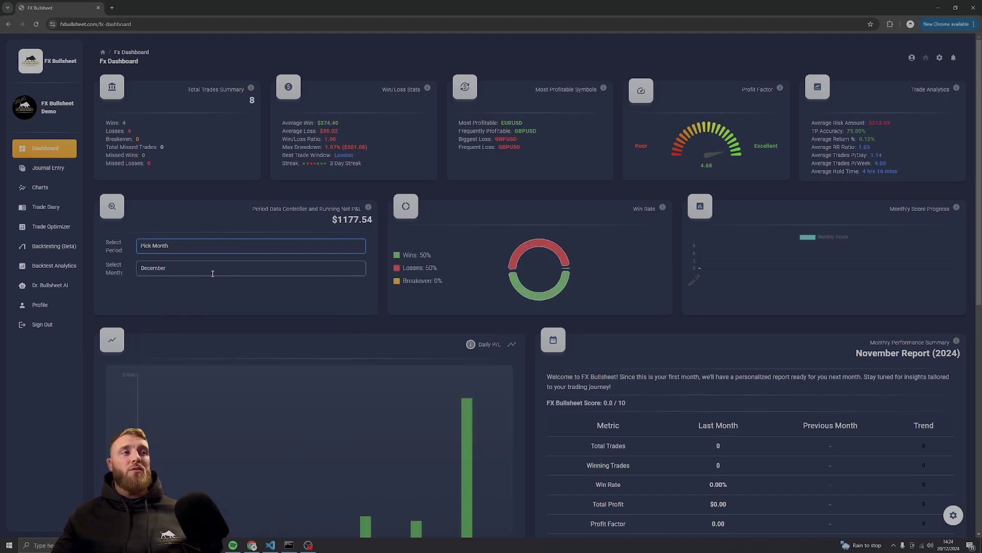
# - View the daily P/L chart enlarged, close it, and switch the chart to Cumulative Daily P/L
pyautogui.scroll(-3, 411, 313)
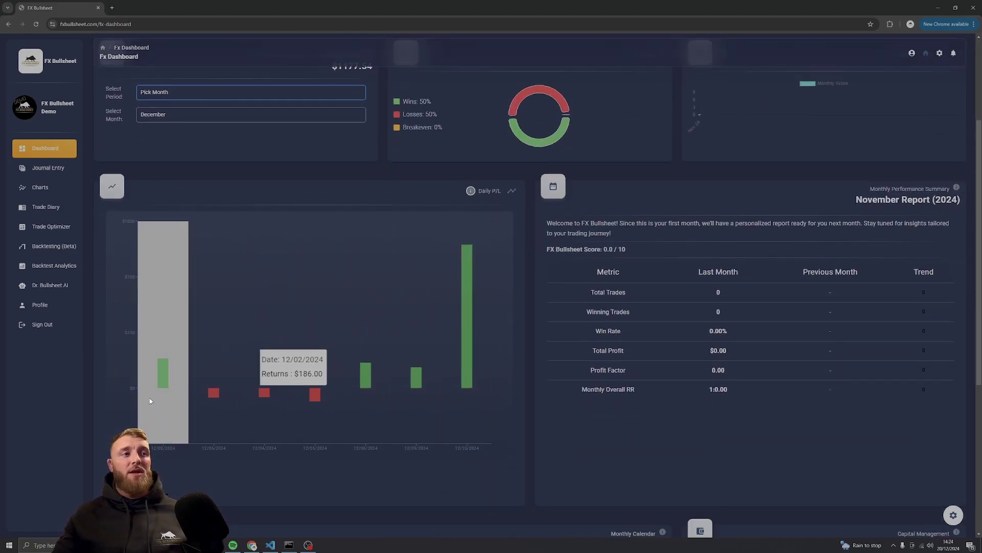
pyautogui.click(348, 309)
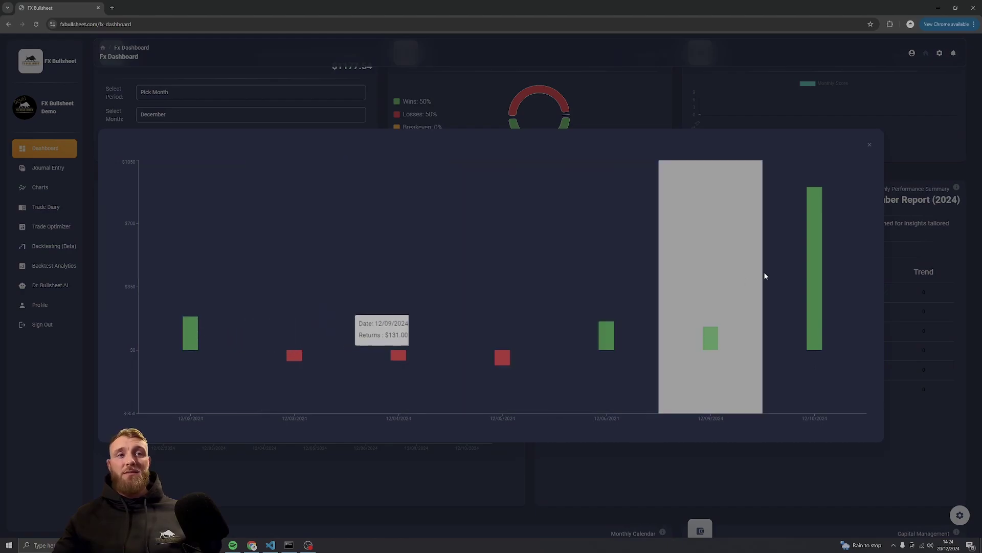
pyautogui.click(869, 144)
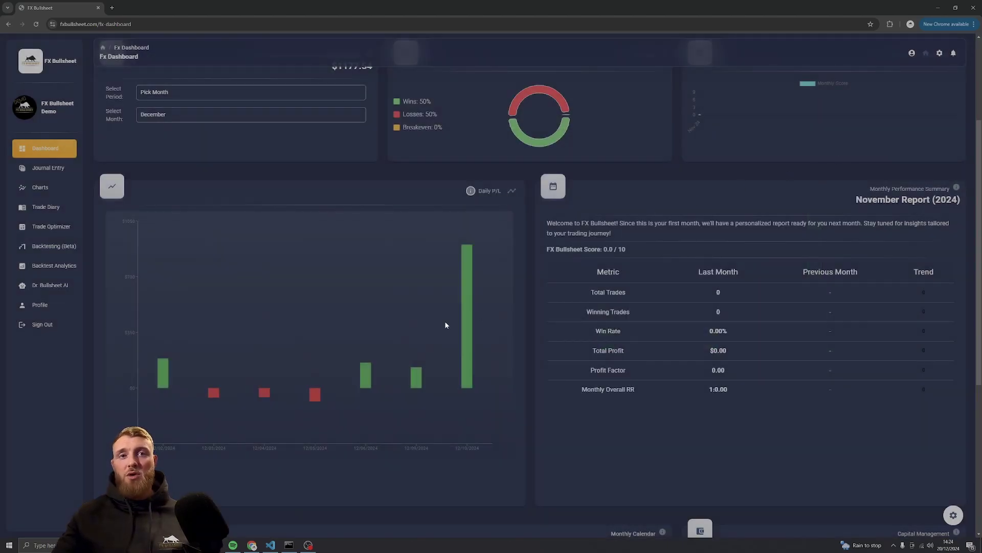
pyautogui.click(514, 191)
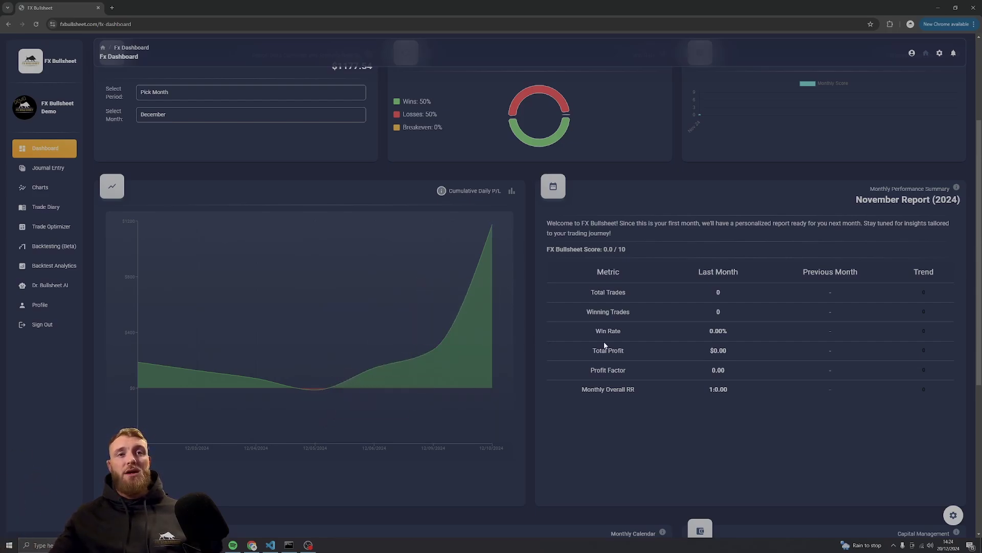
# - Open the 9 December 2024 day in the Monthly Calendar and expand the details of Trade 1
pyautogui.scroll(-5, 872, 222)
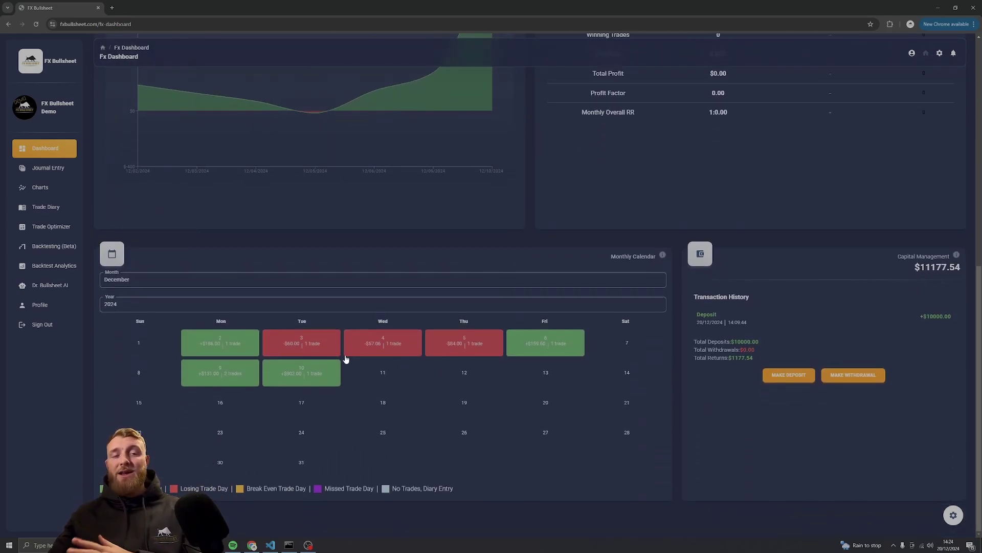
pyautogui.click(248, 377)
pyautogui.click(377, 295)
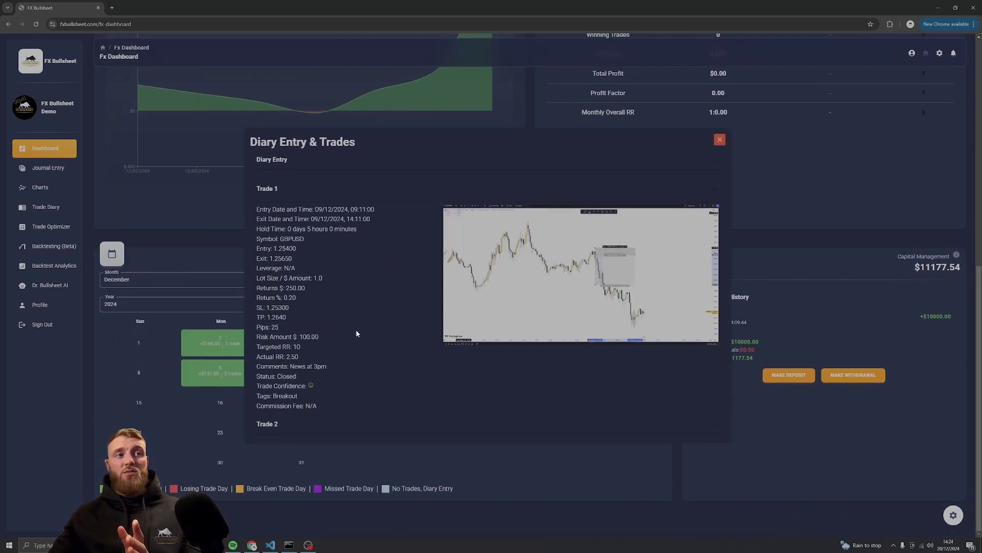
# - Expand the details of Trade 2 in the 9 December diary popup and close the popup
pyautogui.click(328, 428)
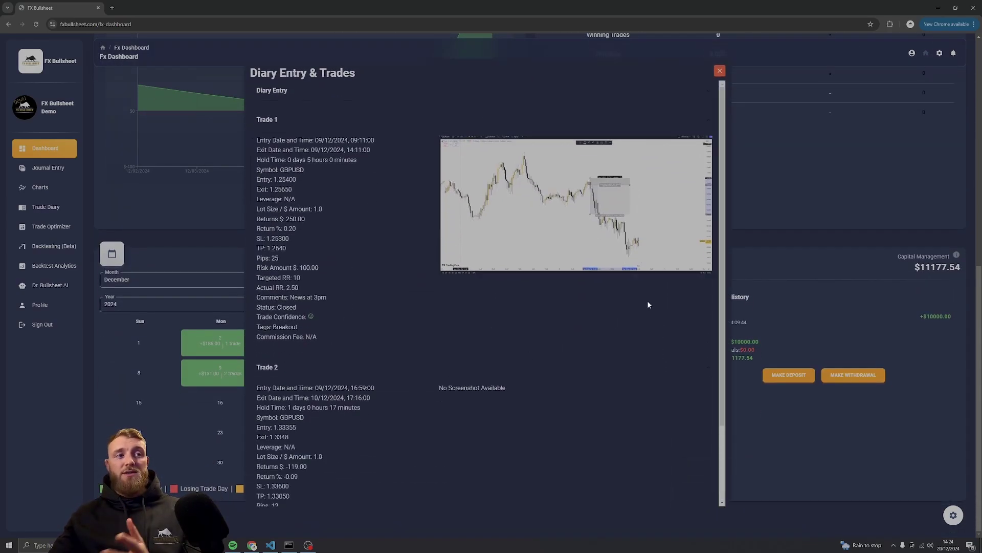
pyautogui.click(718, 72)
# - Review the Capital Management balance, the running net P&L and the November performance summary on the dashboard
pyautogui.scroll(3, 778, 346)
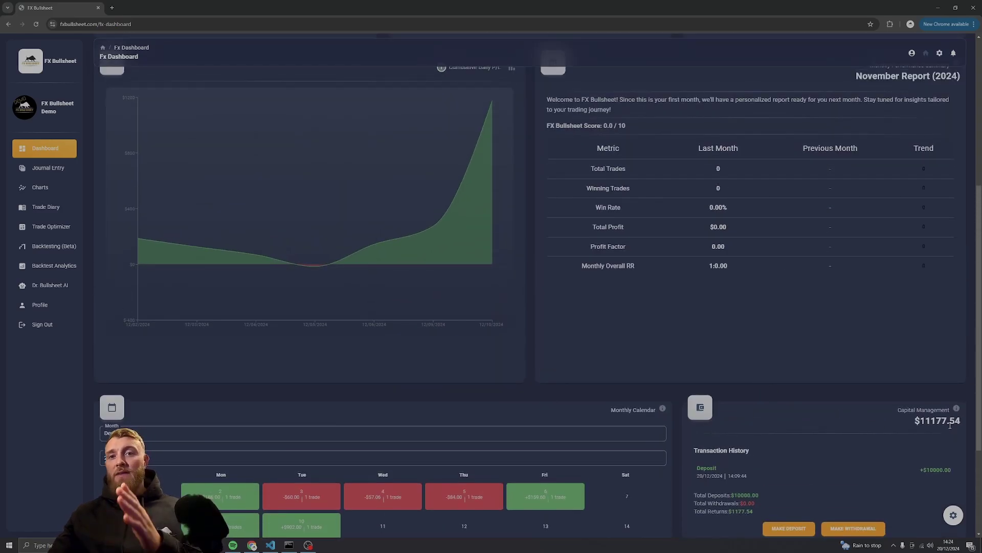
pyautogui.scroll(-1, 941, 423)
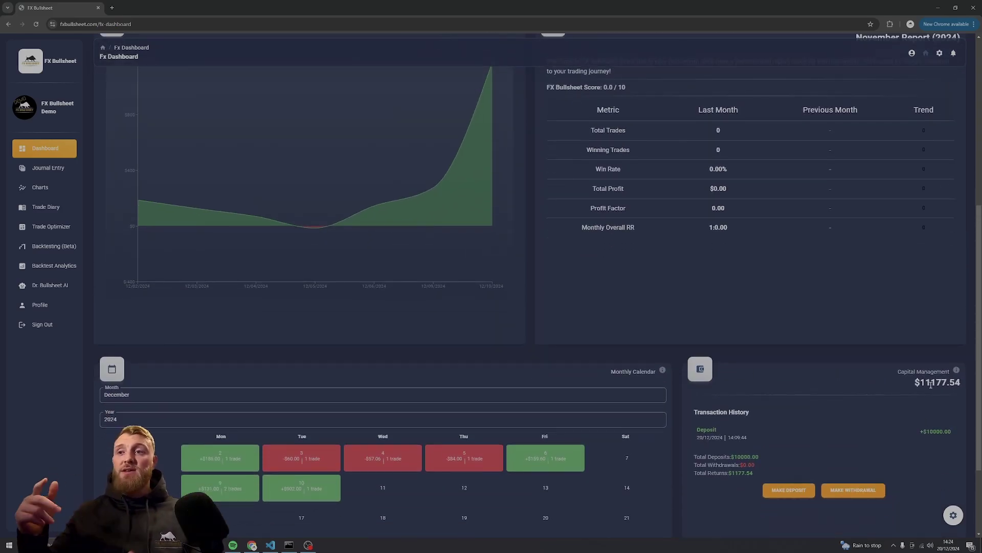
pyautogui.scroll(6, 576, 182)
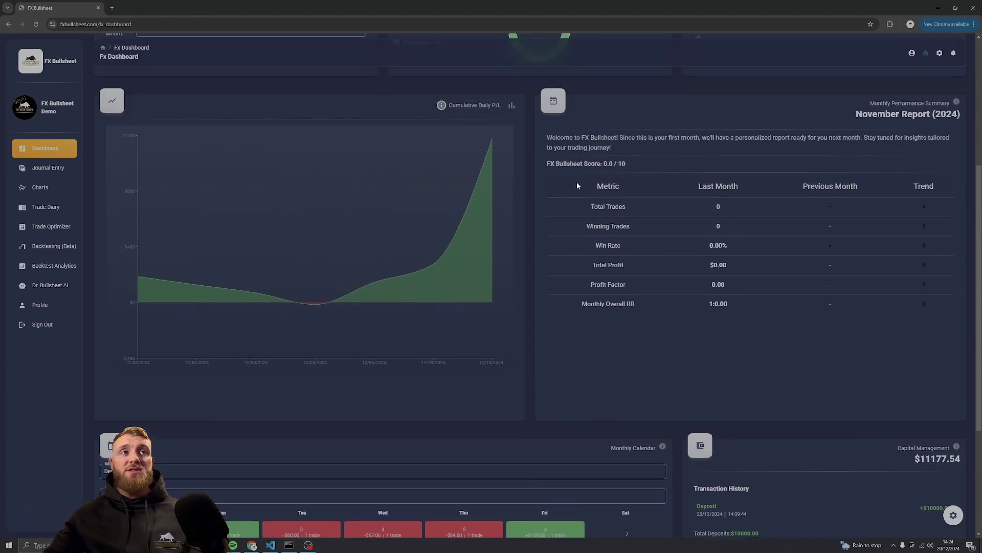
pyautogui.moveTo(373, 219); pyautogui.dragTo(331, 223)
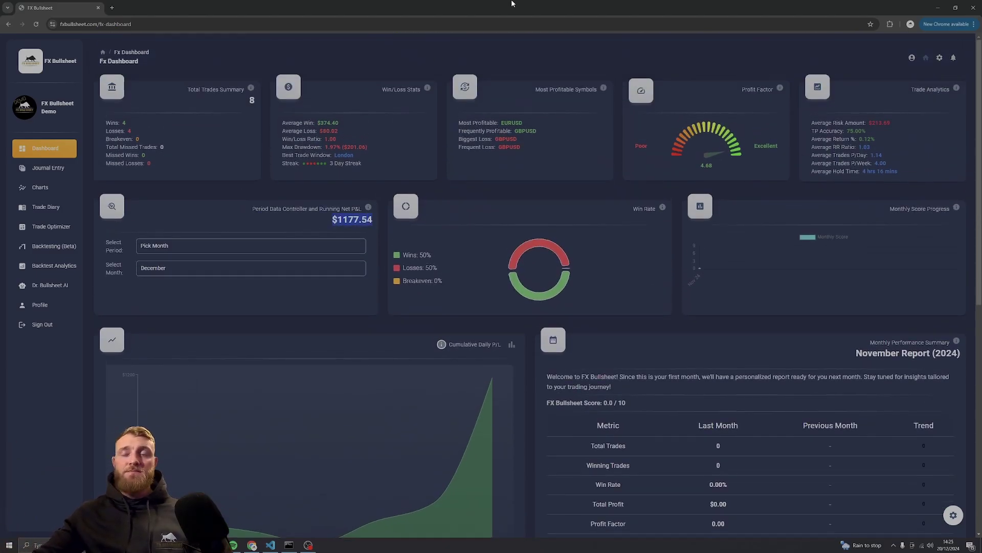
pyautogui.scroll(-5, 686, 156)
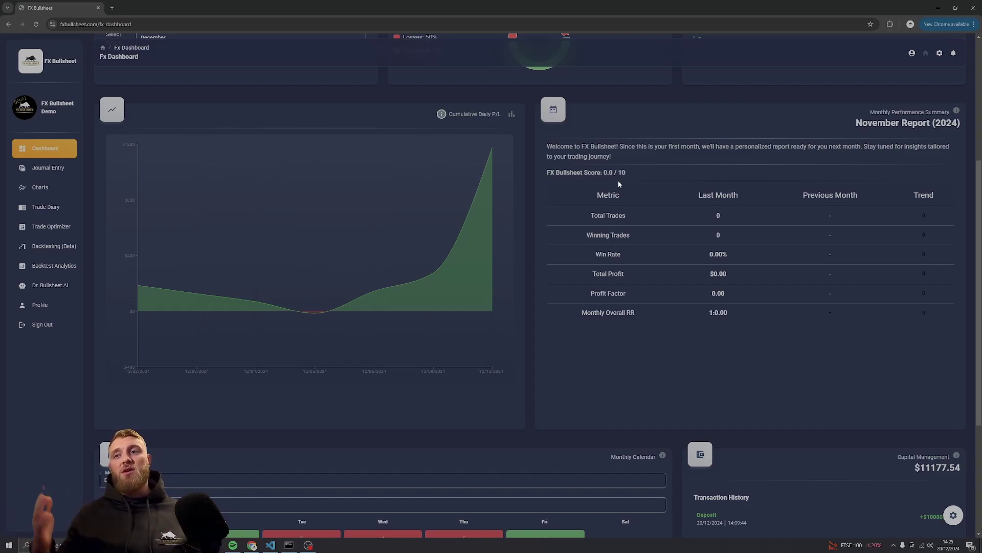
pyautogui.scroll(4, 628, 182)
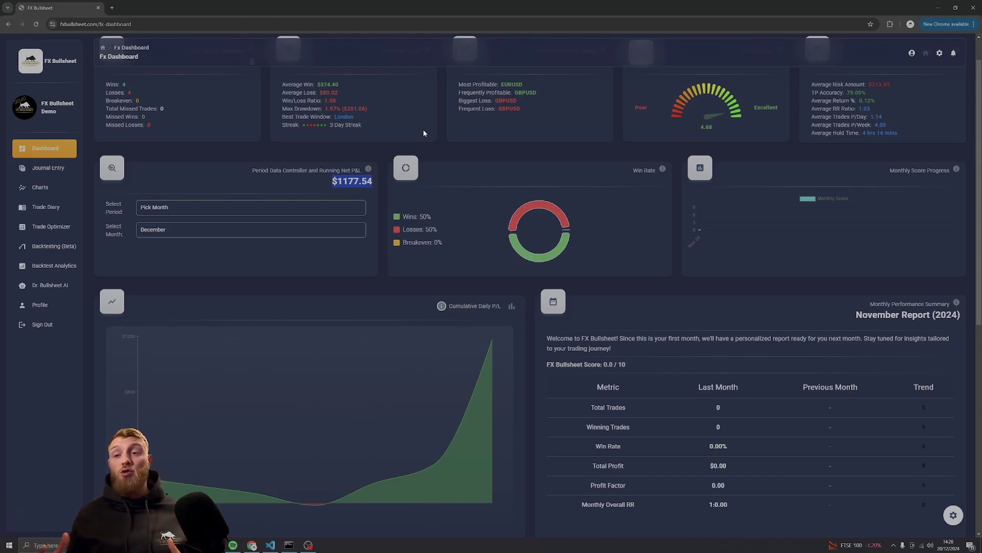
# - Open the Charts page and examine the monthly win rate, profit factor, equity, holding time and risk charts
pyautogui.click(46, 187)
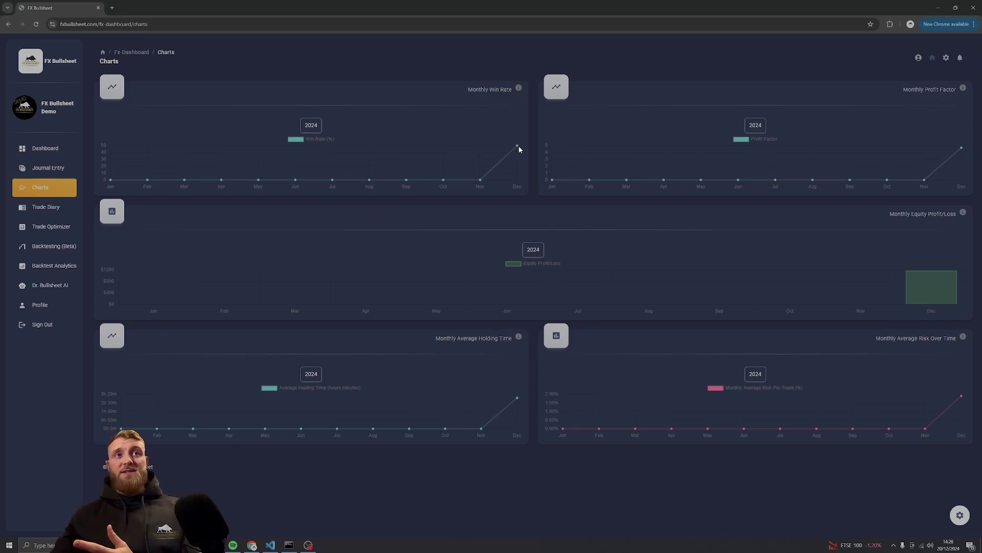
pyautogui.moveTo(962, 398)
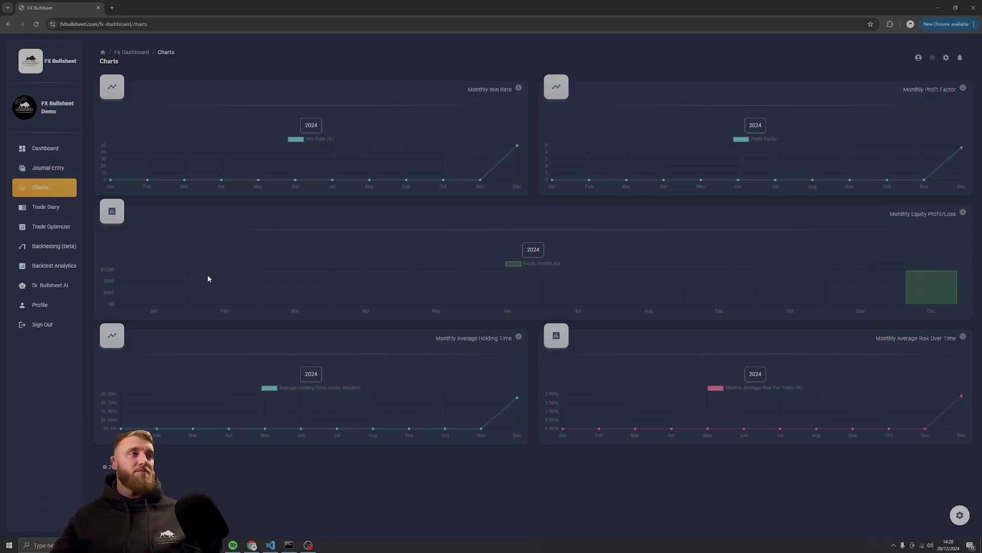
# - Open the Trade Optimizer and set the trade capital to 10000 and the lot size to 1.0
pyautogui.click(63, 210)
pyautogui.click(62, 227)
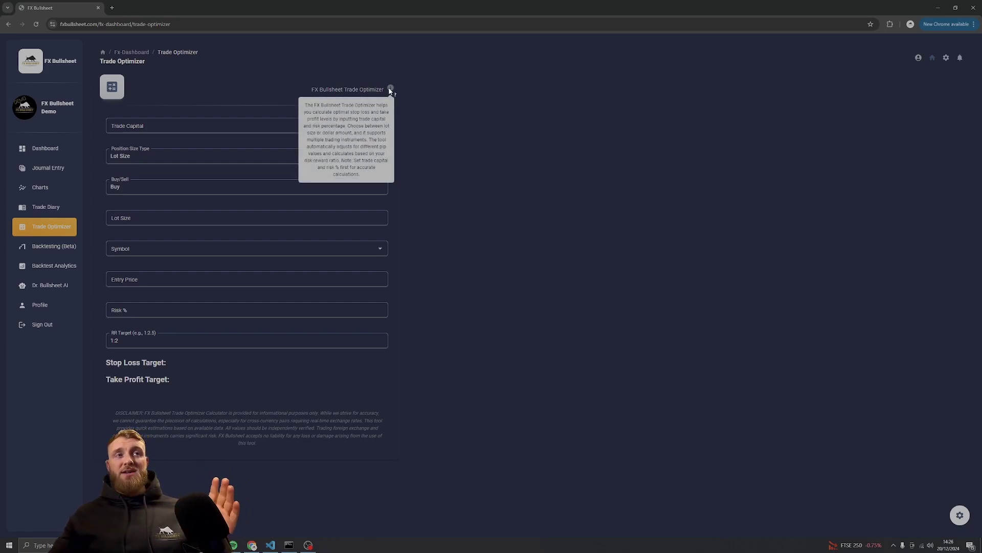
pyautogui.click(205, 121)
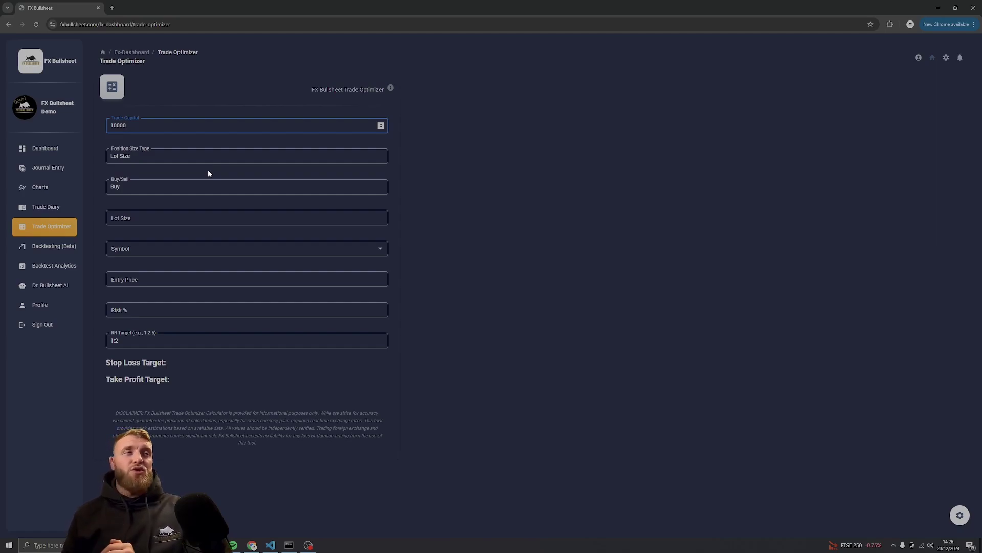
pyautogui.click(164, 213)
pyautogui.write('1')
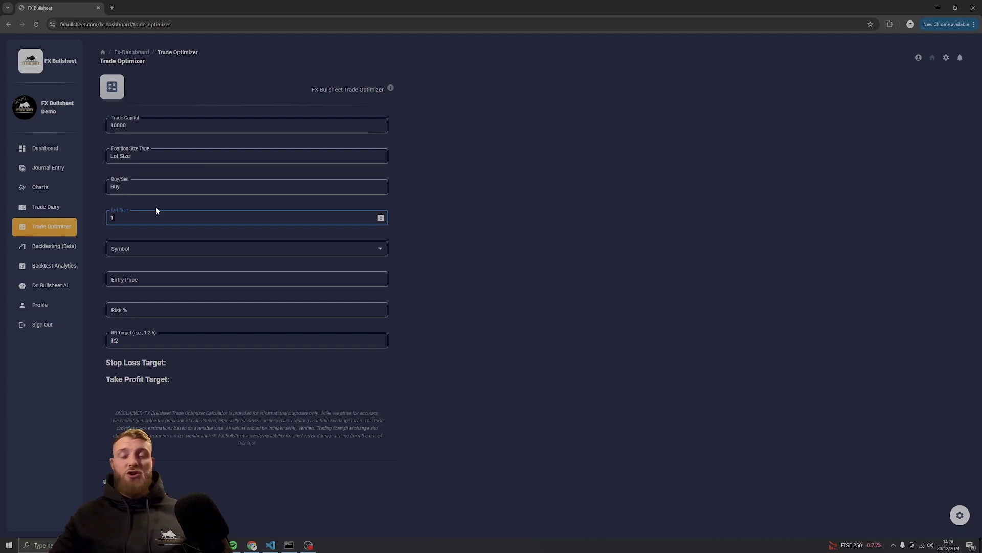
pyautogui.write('.0')
# - Select EURUSD as the symbol and enter 1.25400 as the entry price
pyautogui.click(163, 250)
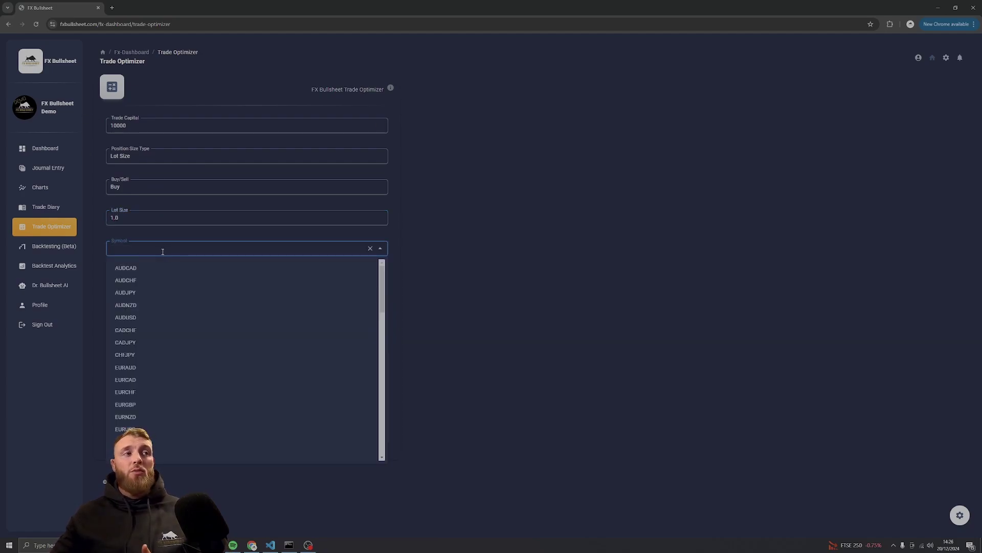
pyautogui.write('euru')
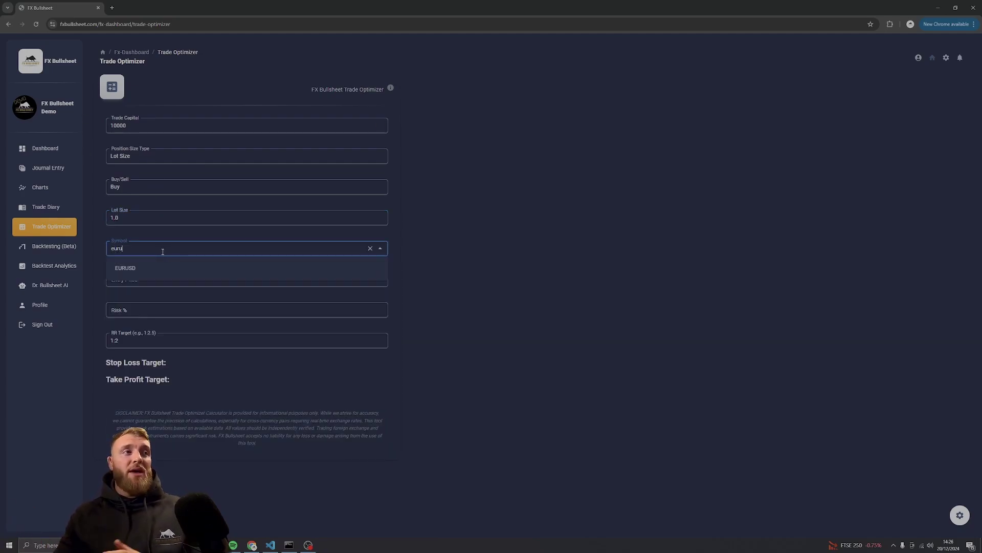
pyautogui.click(161, 269)
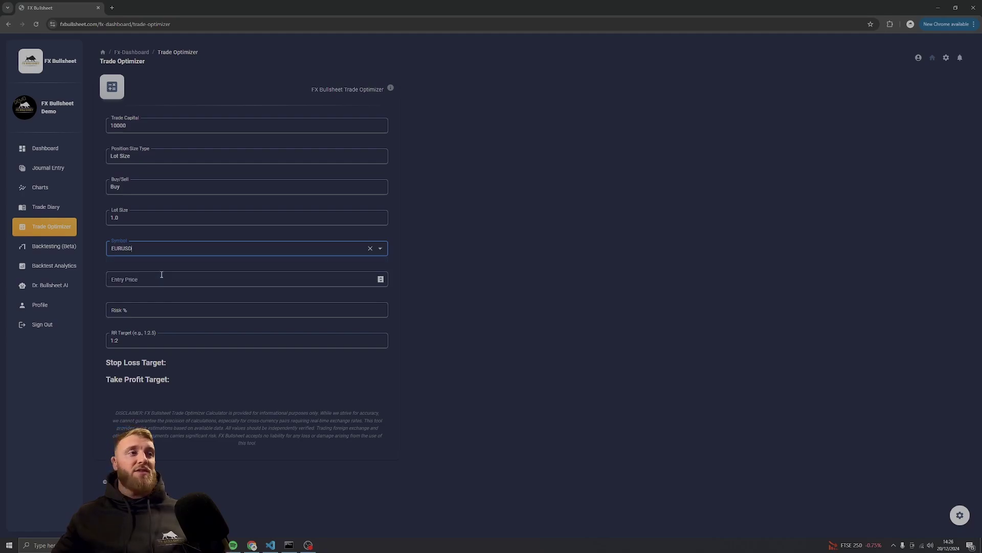
pyautogui.click(164, 284)
pyautogui.write('1.2')
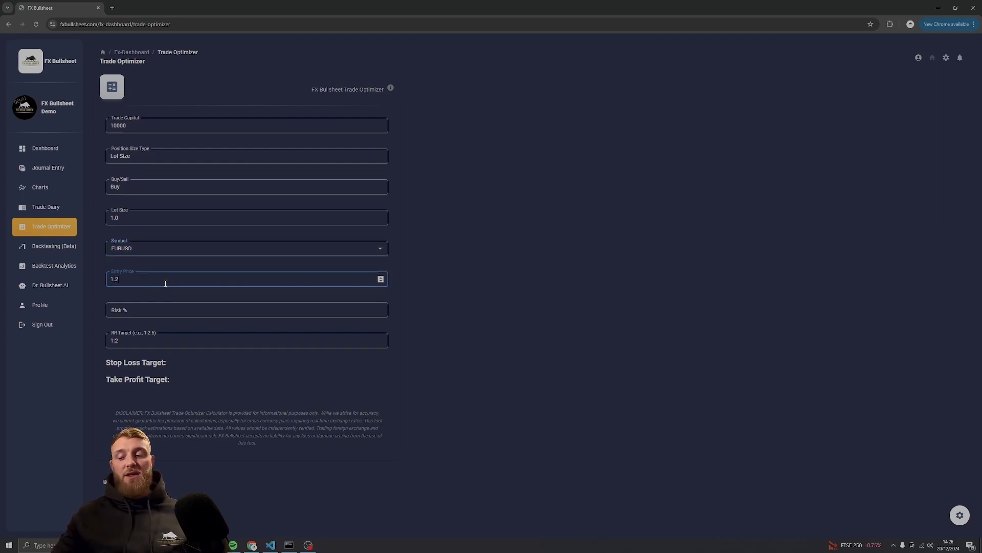
pyautogui.write('5400')
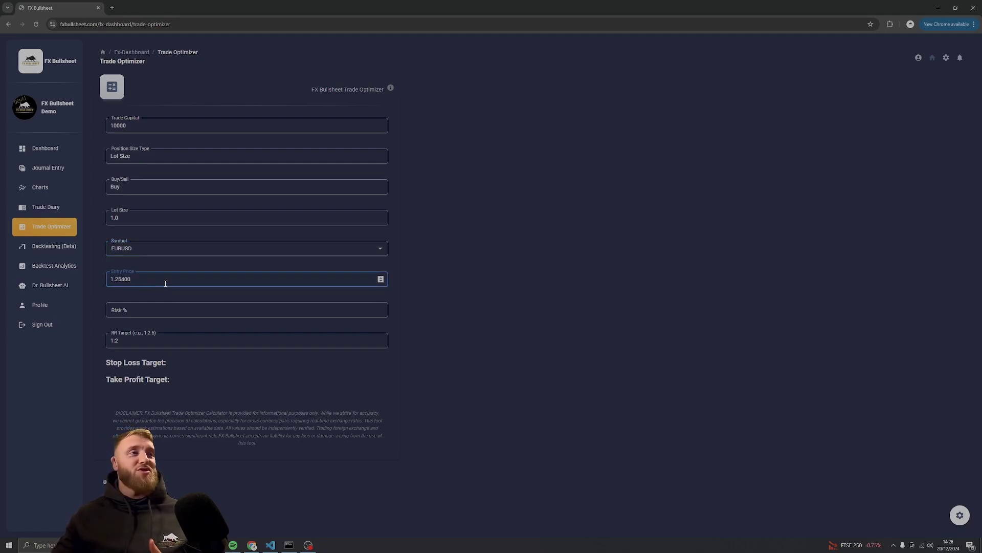
# - Set the risk to 2% and try an RR target of 1:3 before settling on 1:4
pyautogui.click(157, 310)
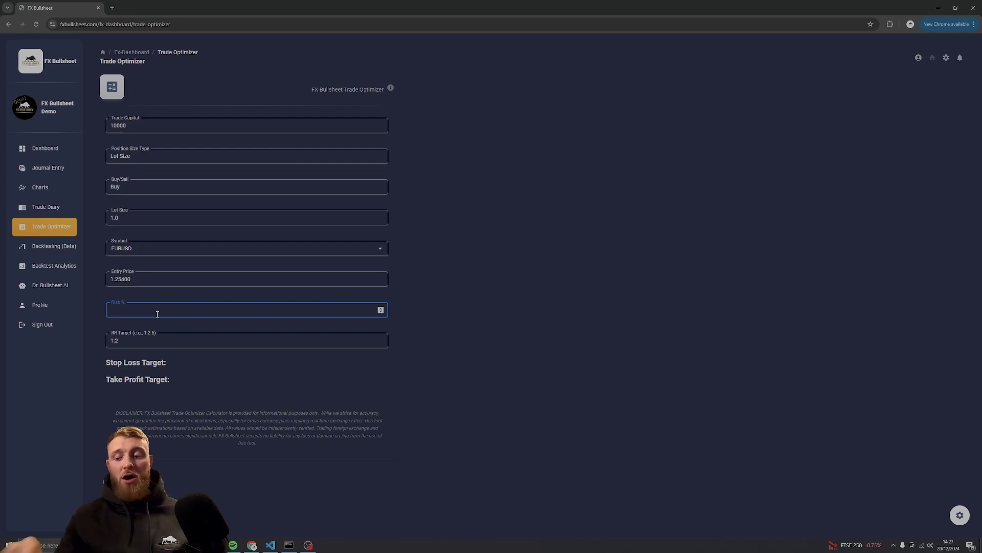
pyautogui.write('2')
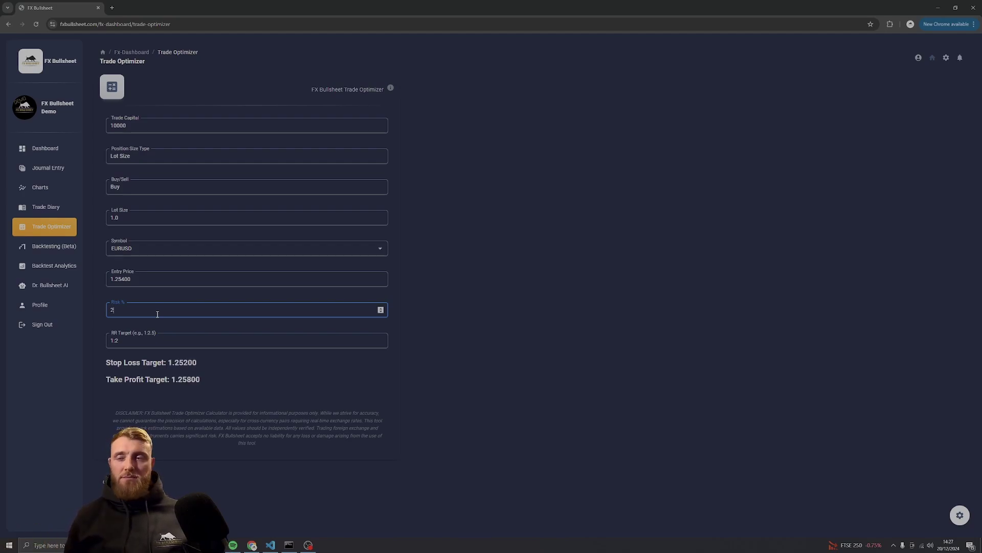
pyautogui.click(125, 342)
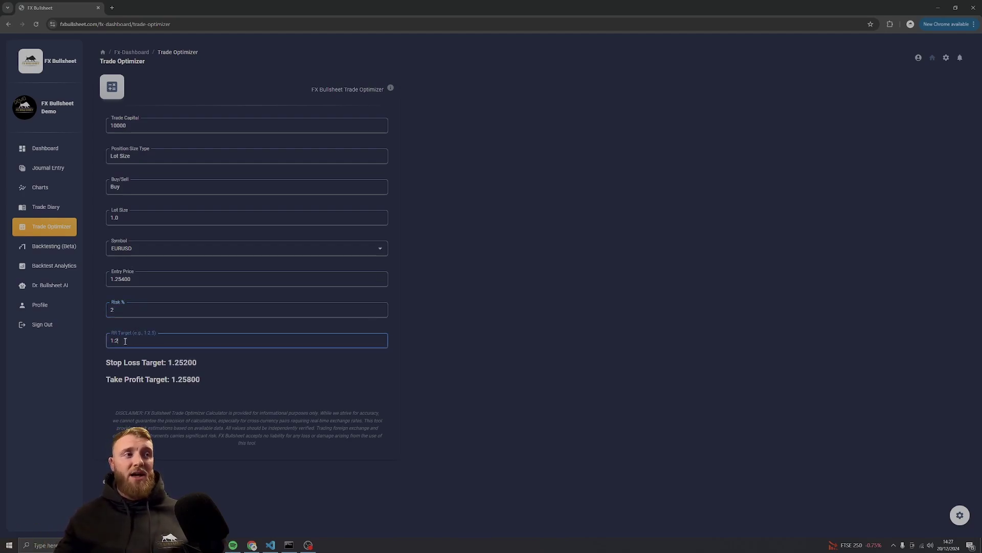
pyautogui.press('BackSpace')
pyautogui.write('3')
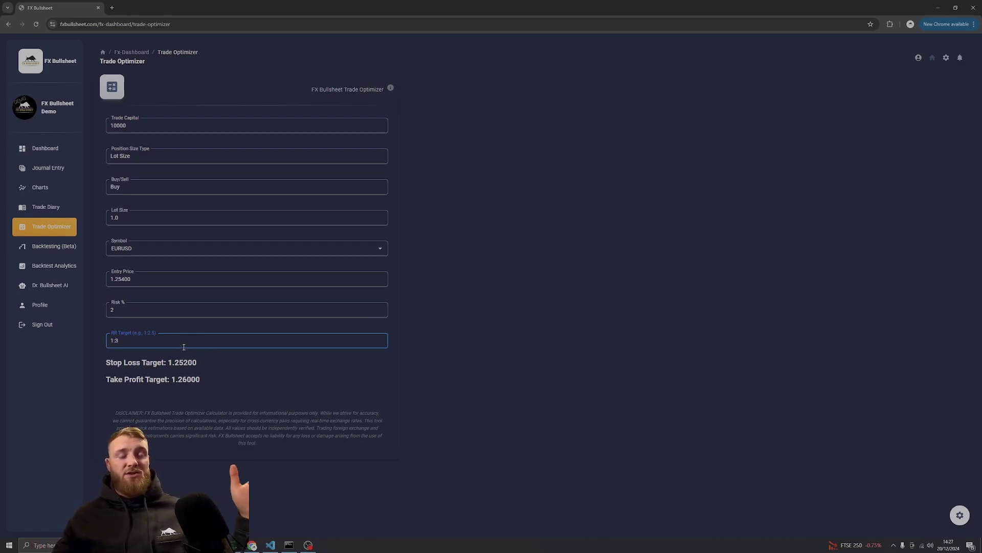
pyautogui.doubleClick(115, 342)
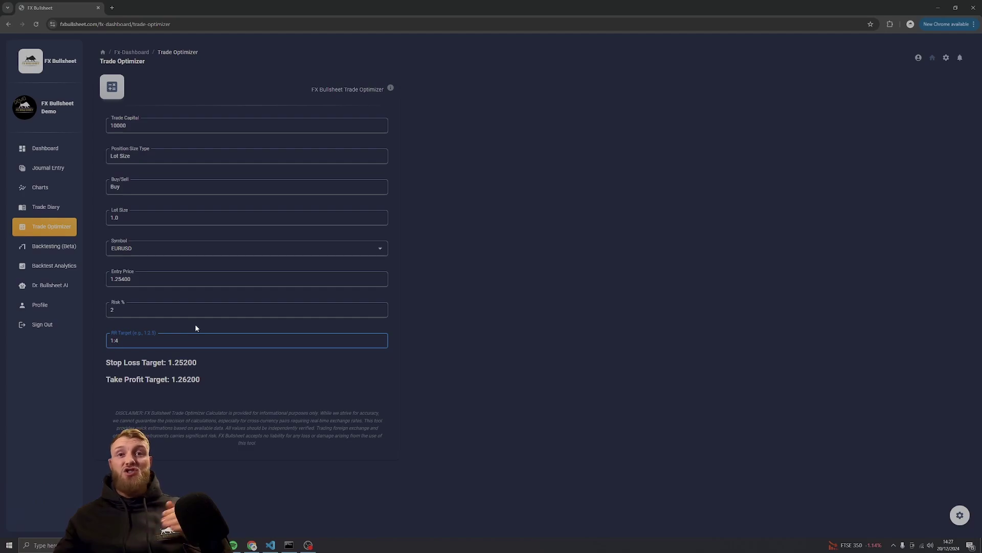
# - Try lot sizes of 0.7, 0.5, 0.4 and 0.75 to compare the stop loss and take profit targets
pyautogui.moveTo(131, 216); pyautogui.dragTo(79, 216)
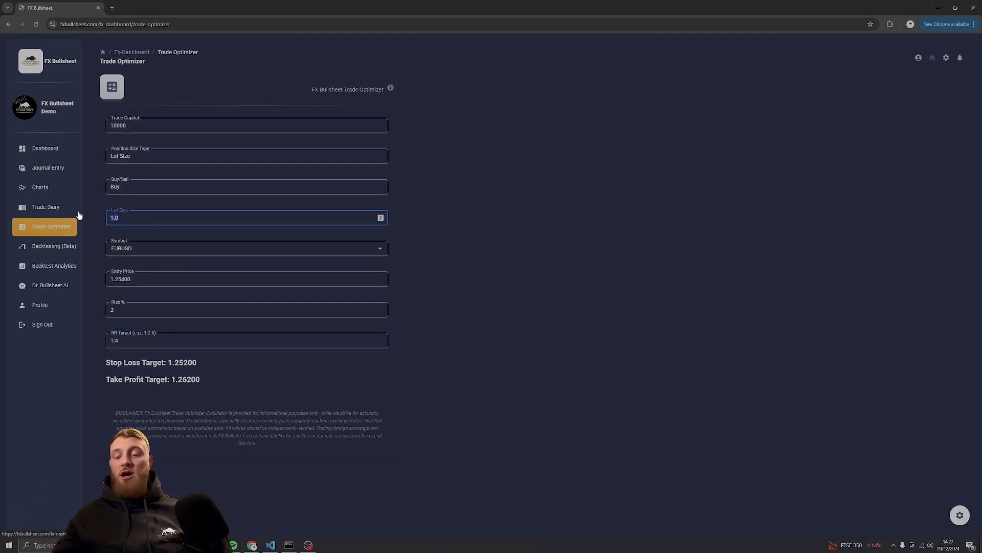
pyautogui.write('0.7')
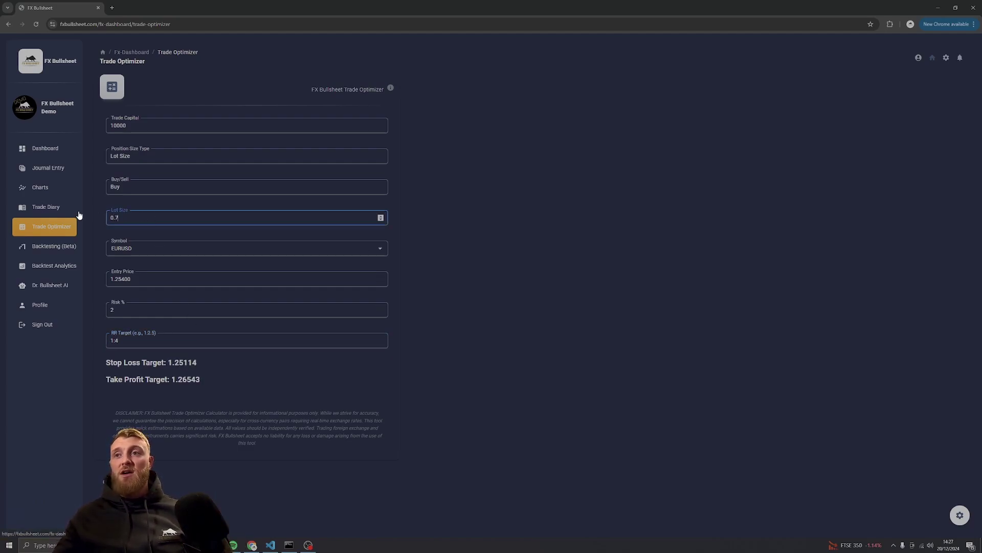
pyautogui.press('BackSpace')
pyautogui.write('5')
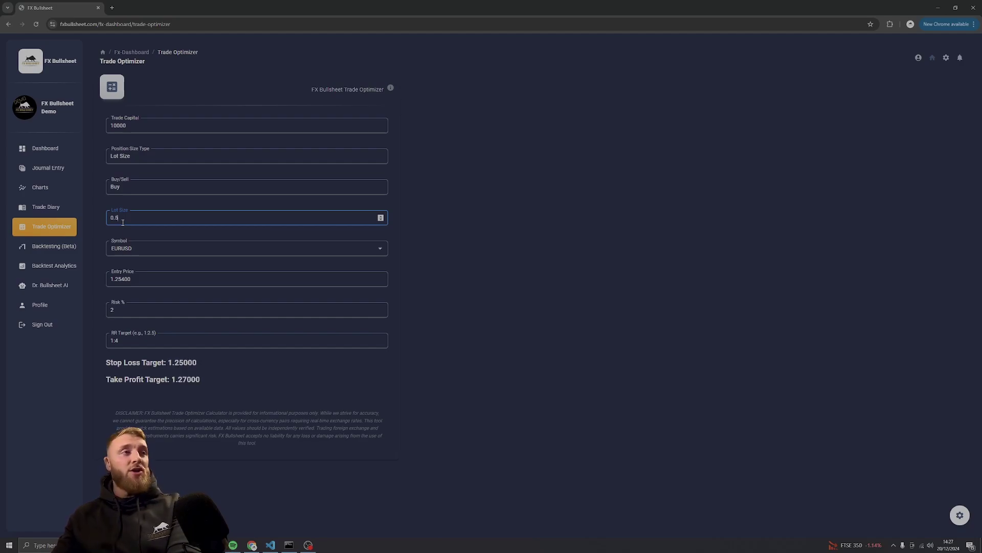
pyautogui.press('BackSpace')
pyautogui.write('4')
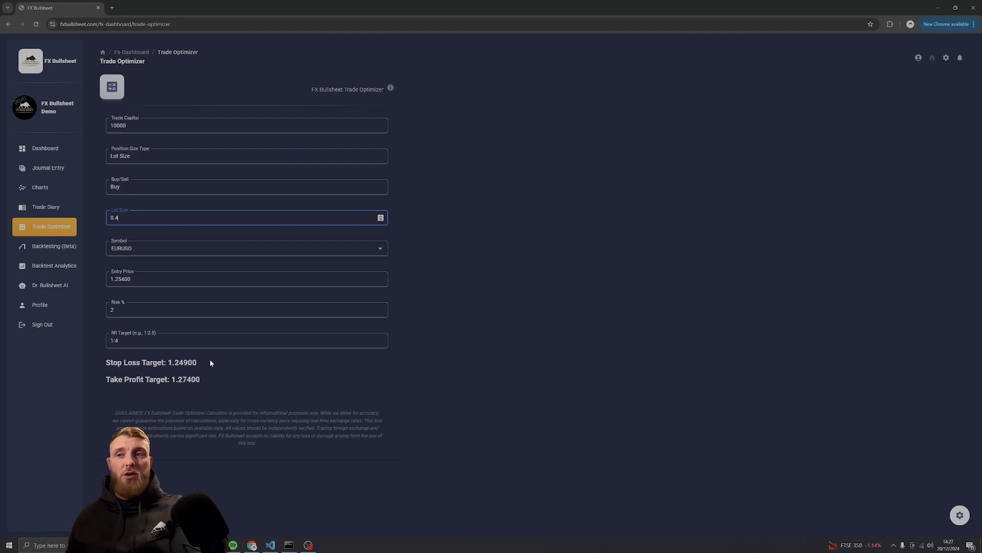
pyautogui.press('BackSpace')
pyautogui.write('75')
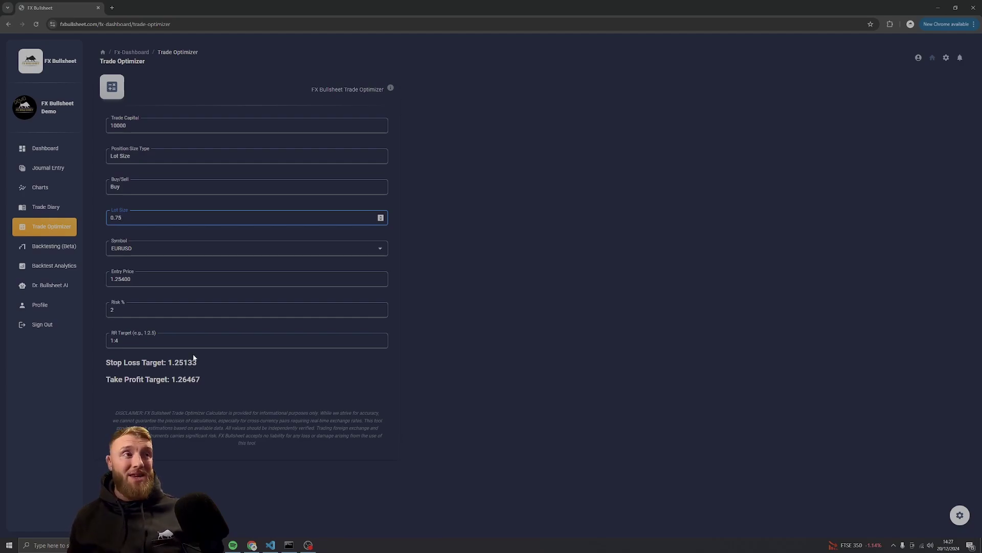
# - Refine the lot size through 0.70, 0.6 and 0.65, finishing with 0.67
pyautogui.press('BackSpace')
pyautogui.write('0')
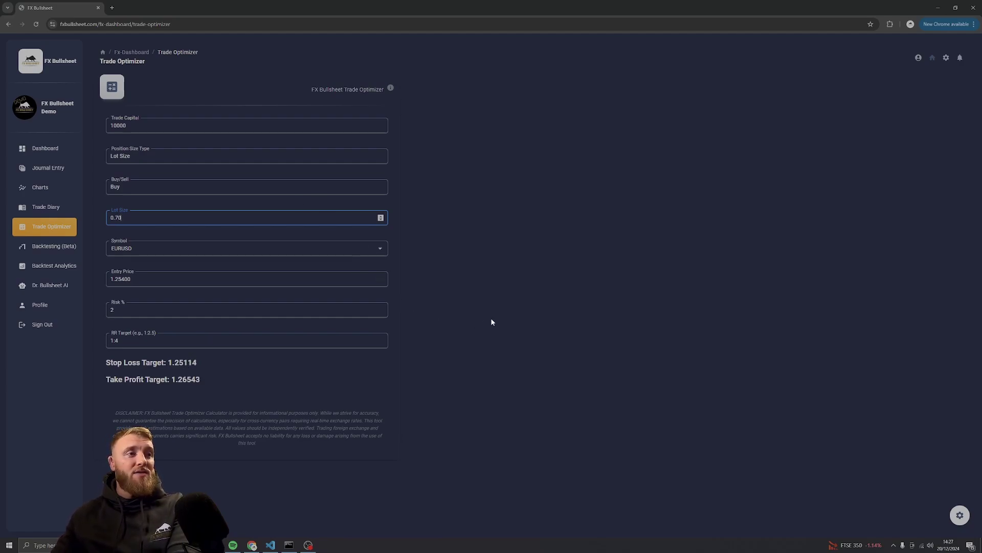
pyautogui.press('BackSpace')
pyautogui.press('BackSpace')
pyautogui.write('6')
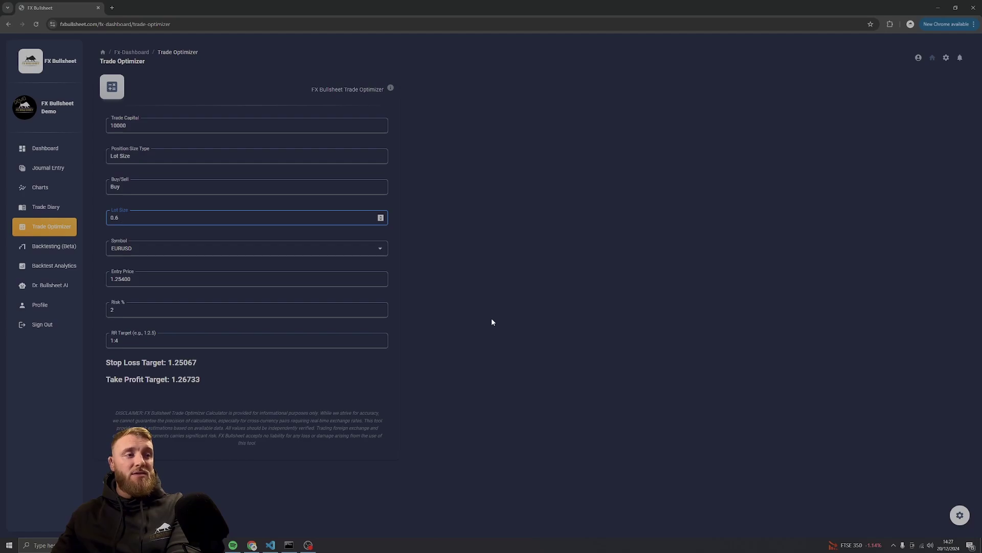
pyautogui.press('BackSpace')
pyautogui.write('65')
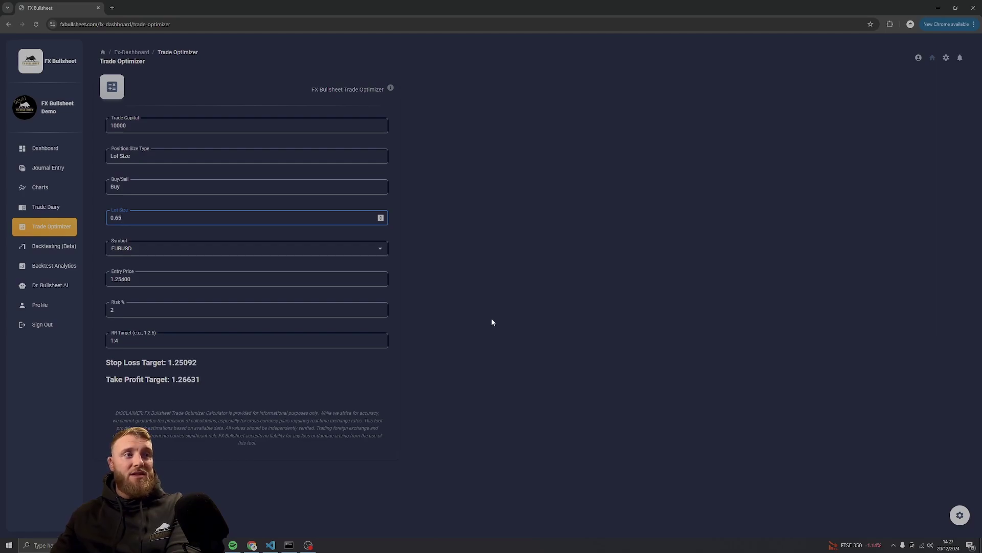
pyautogui.press('BackSpace')
pyautogui.write('8')
pyautogui.press('BackSpace')
pyautogui.write('7')
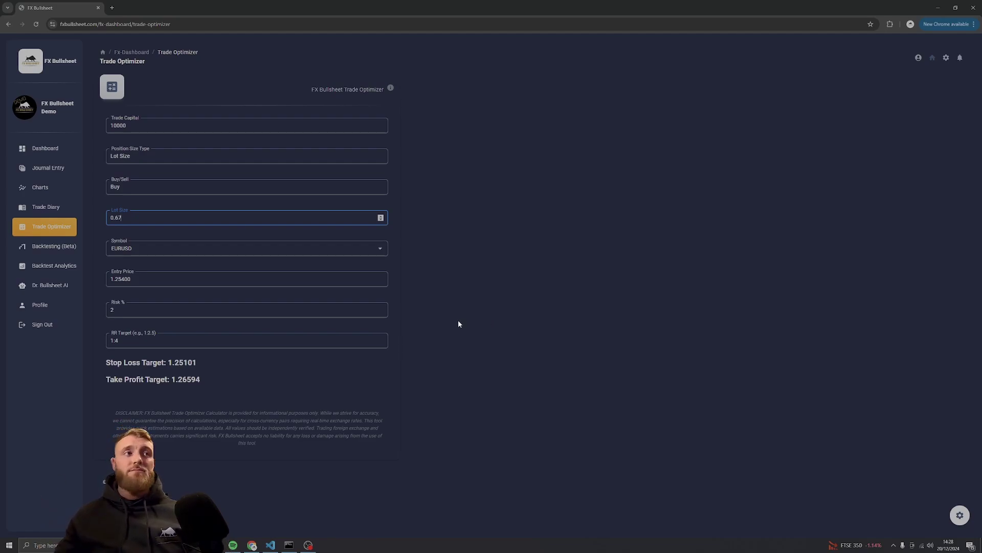
# - View the profile page and return to the dashboard
pyautogui.click(43, 304)
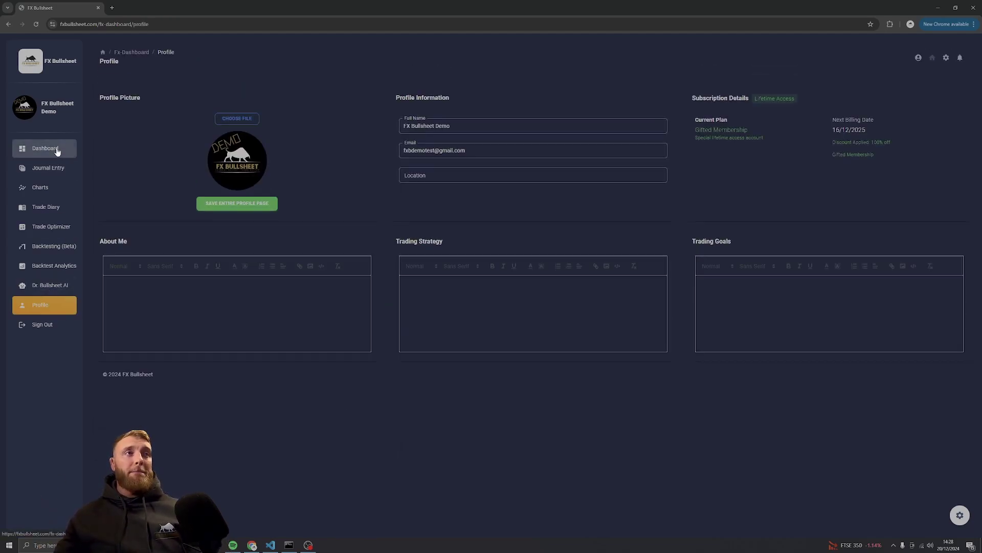
pyautogui.click(56, 149)
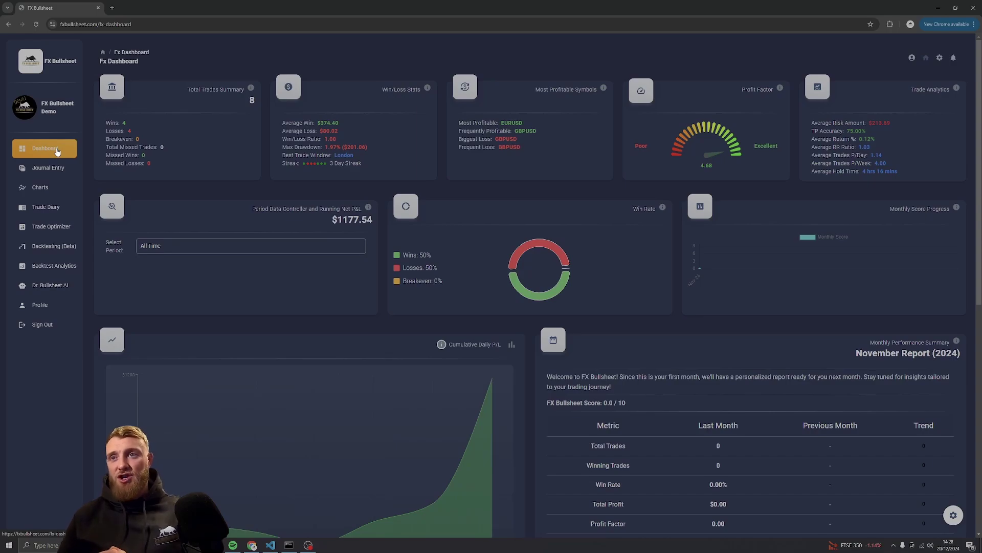